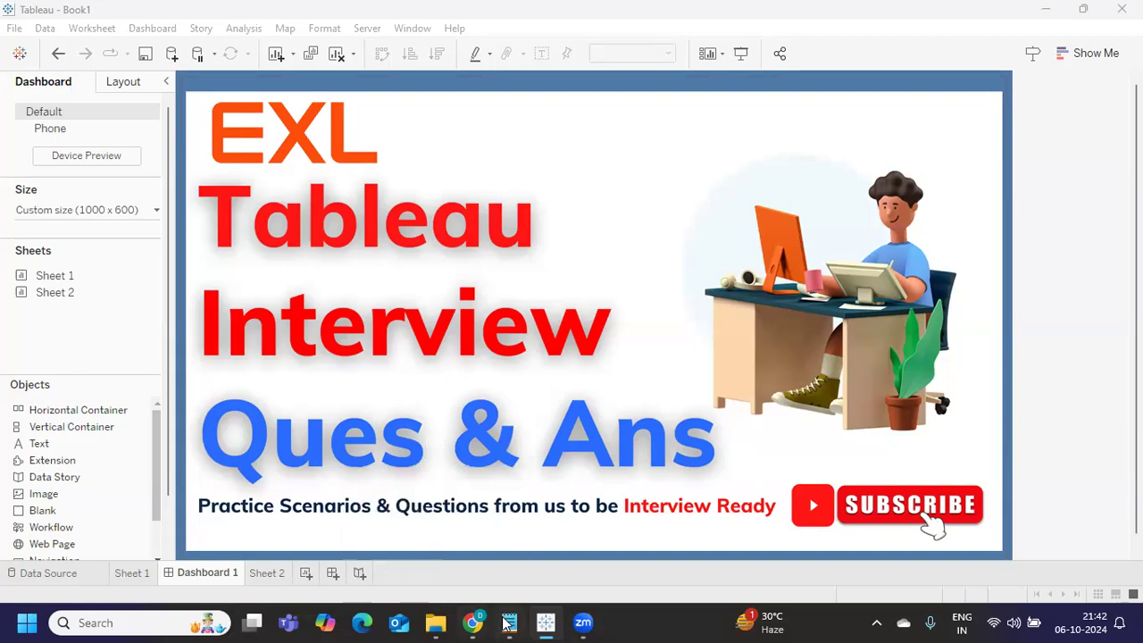
Switch to the Notepad interview notes and highlight question 1, then questions 3 through 6
{"action": "key", "text": "alt+Tab"}
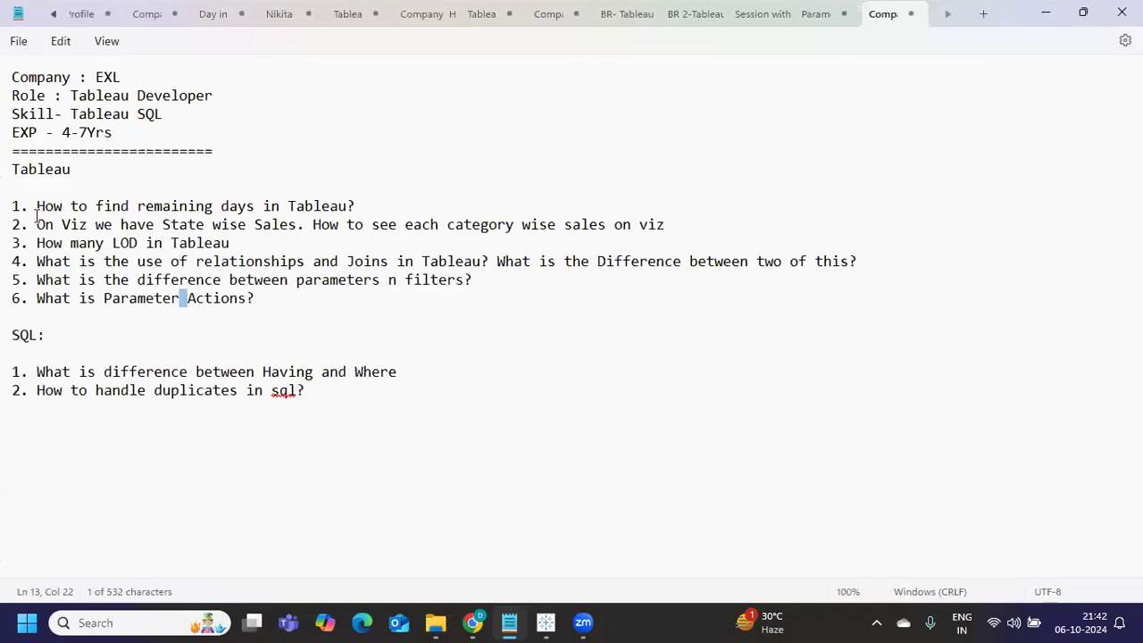
{"action": "left_click_drag", "start_coordinate": [12, 207], "coordinate": [725, 225]}
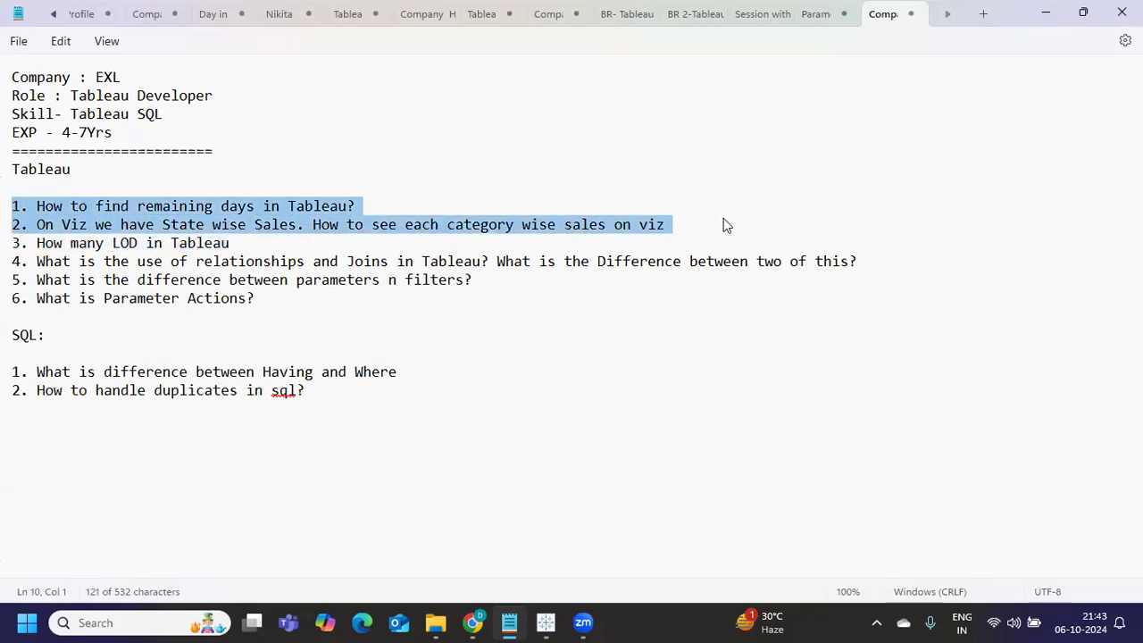
{"action": "left_click", "coordinate": [163, 227]}
{"action": "left_click_drag", "start_coordinate": [20, 206], "coordinate": [214, 211]}
{"action": "left_click_drag", "start_coordinate": [38, 243], "coordinate": [348, 306]}
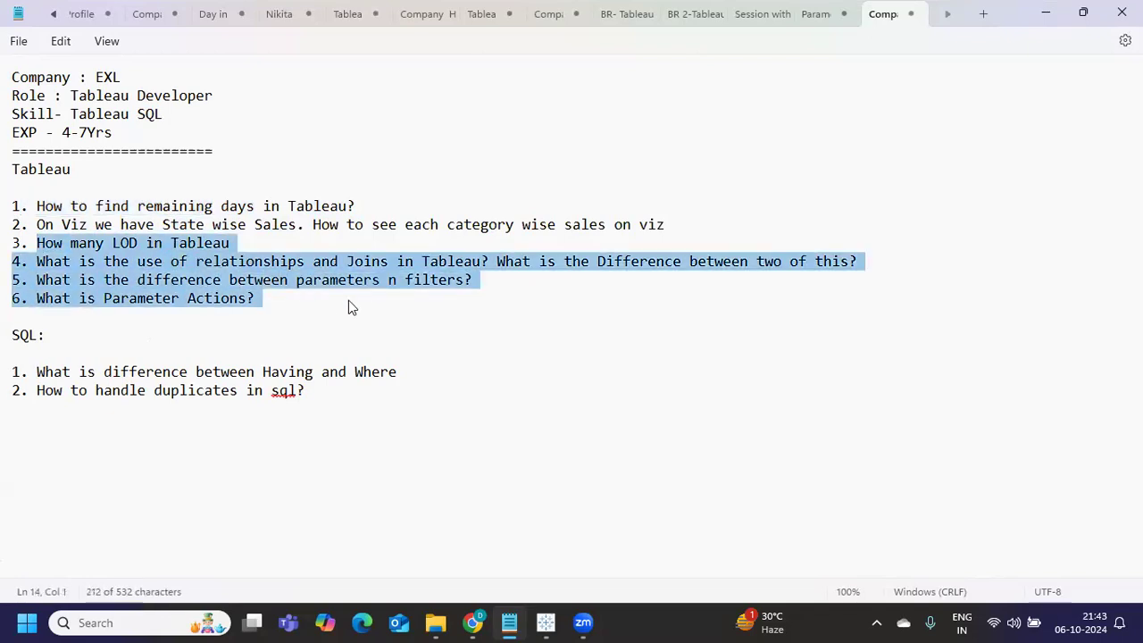
{"action": "left_click", "coordinate": [213, 282]}
Highlight the words 'find remaining' and 'remaining' in question 1, then the whole question
{"action": "left_click_drag", "start_coordinate": [95, 206], "coordinate": [224, 215]}
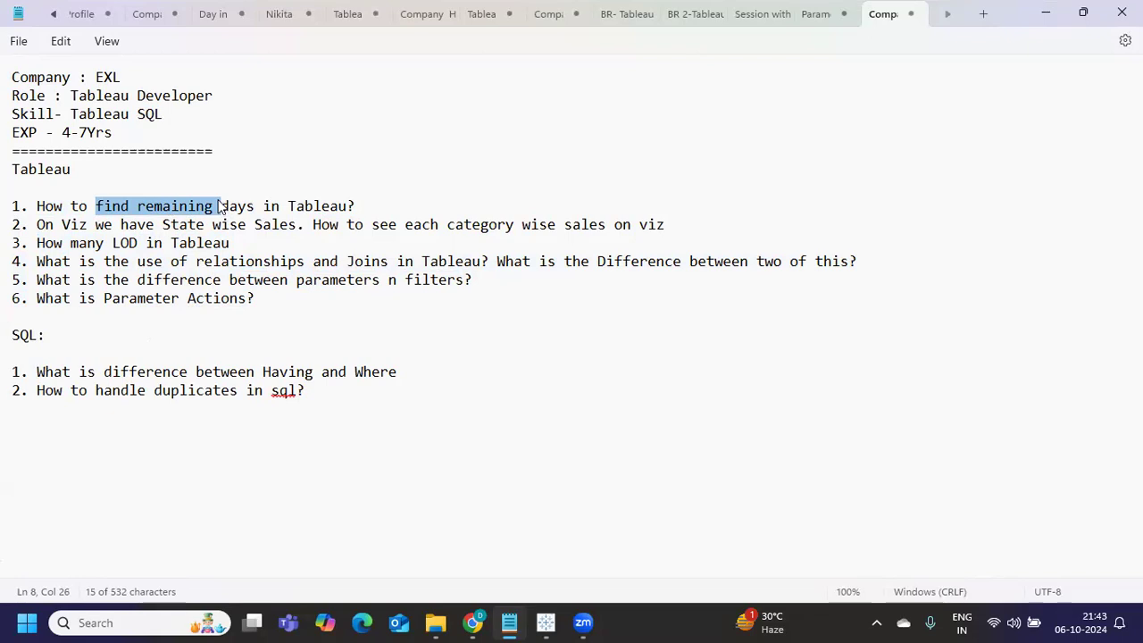
{"action": "left_click", "coordinate": [180, 206]}
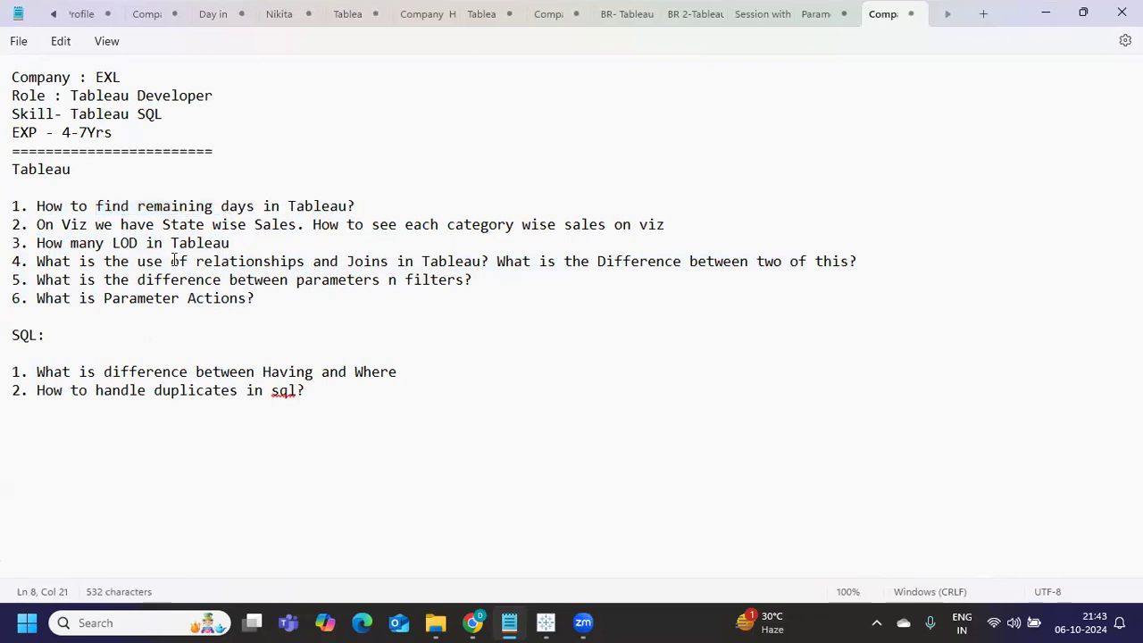
{"action": "double_click", "coordinate": [177, 207]}
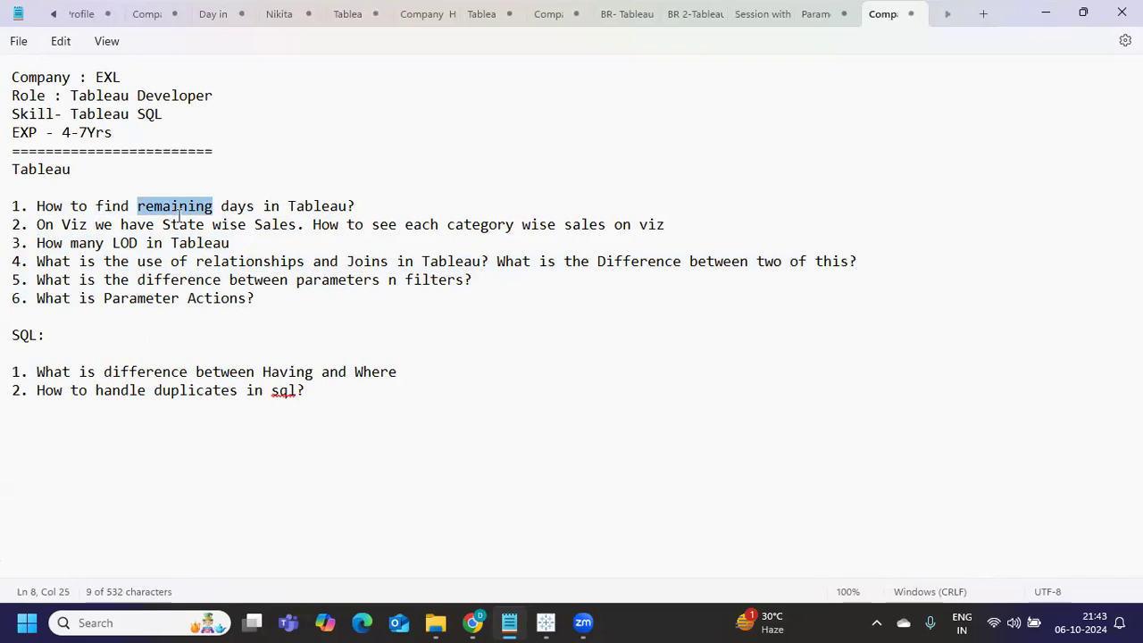
{"action": "double_click", "coordinate": [178, 206]}
{"action": "left_click", "coordinate": [204, 207]}
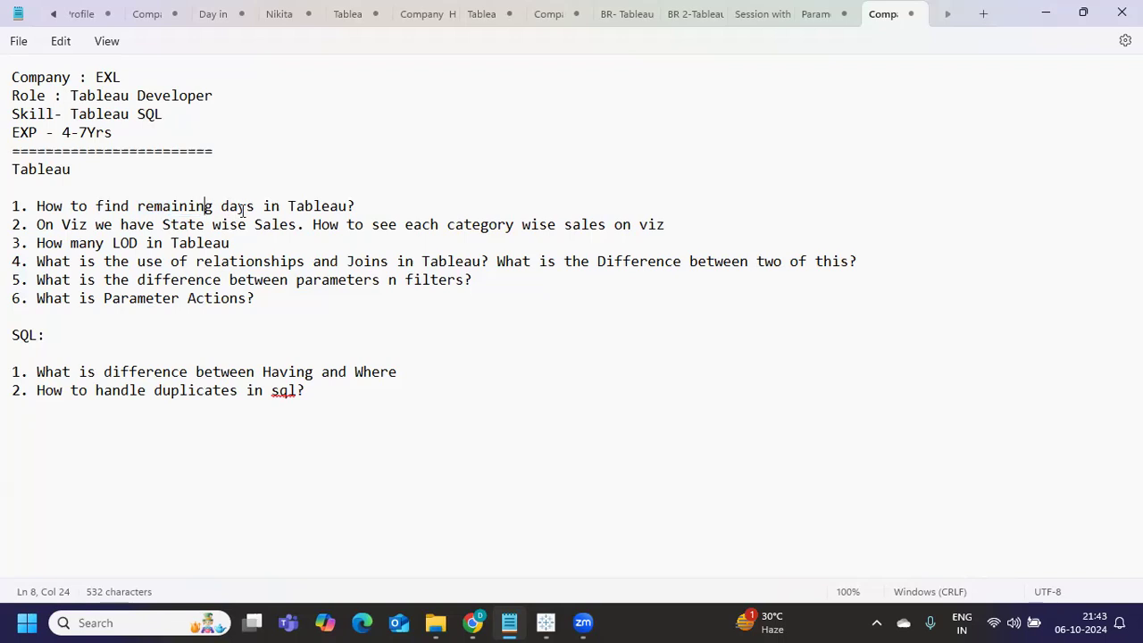
{"action": "left_click_drag", "start_coordinate": [376, 209], "coordinate": [30, 211]}
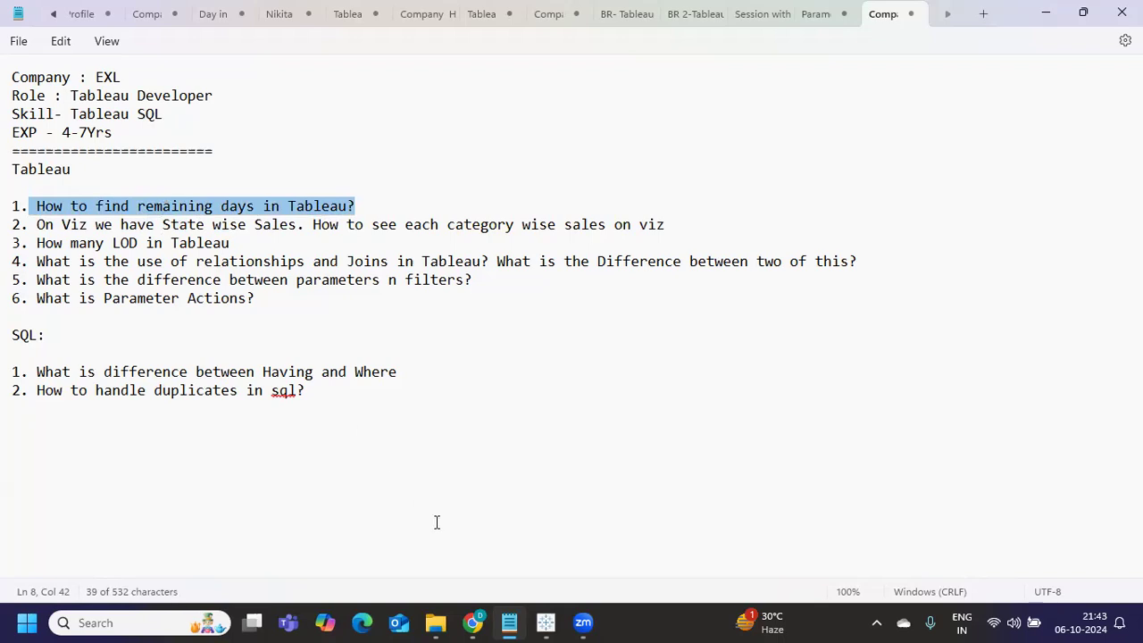
Bring the Tableau workbook forward and open the empty Sheet 2 worksheet
{"action": "mouse_move", "coordinate": [545, 622]}
{"action": "left_click", "coordinate": [547, 539]}
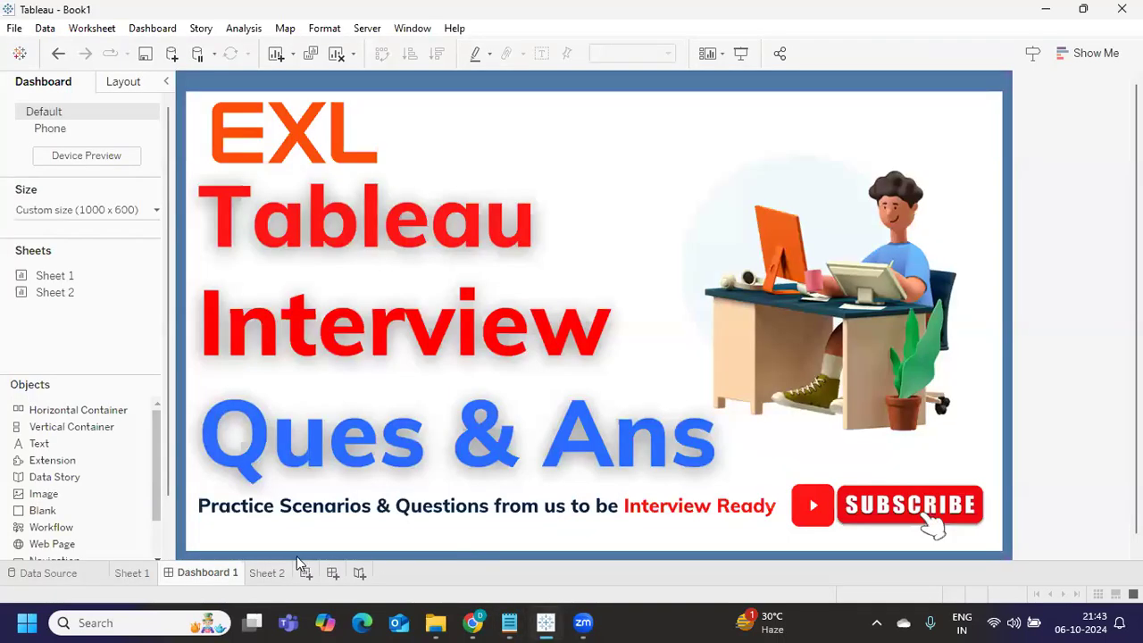
{"action": "left_click", "coordinate": [268, 573]}
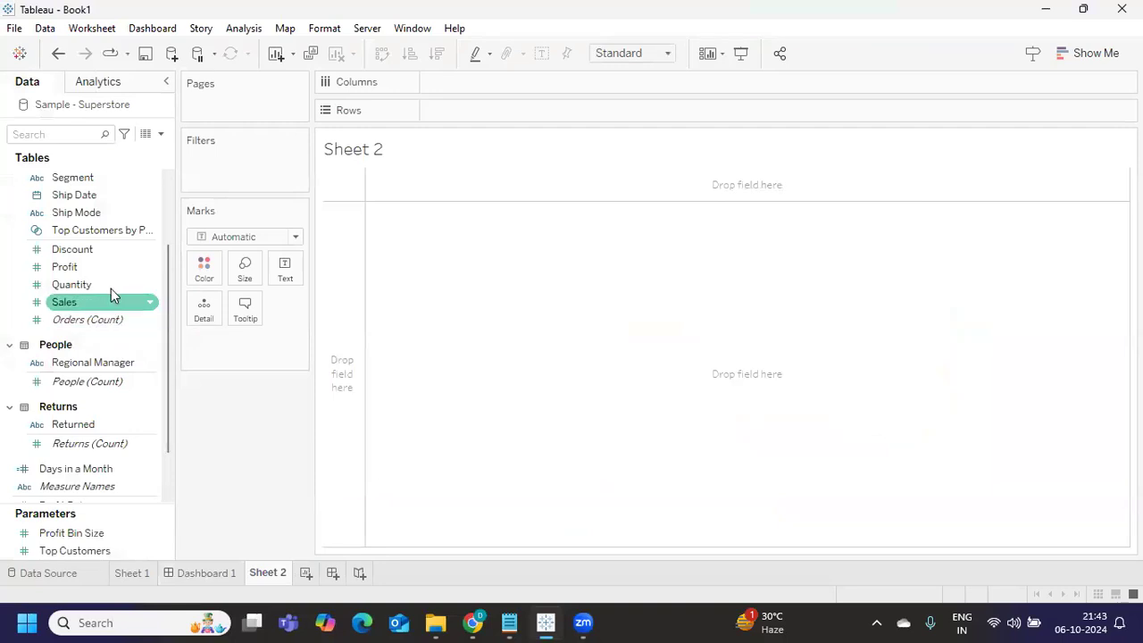
{"action": "scroll", "coordinate": [116, 266], "scroll_direction": "up", "scroll_amount": 7}
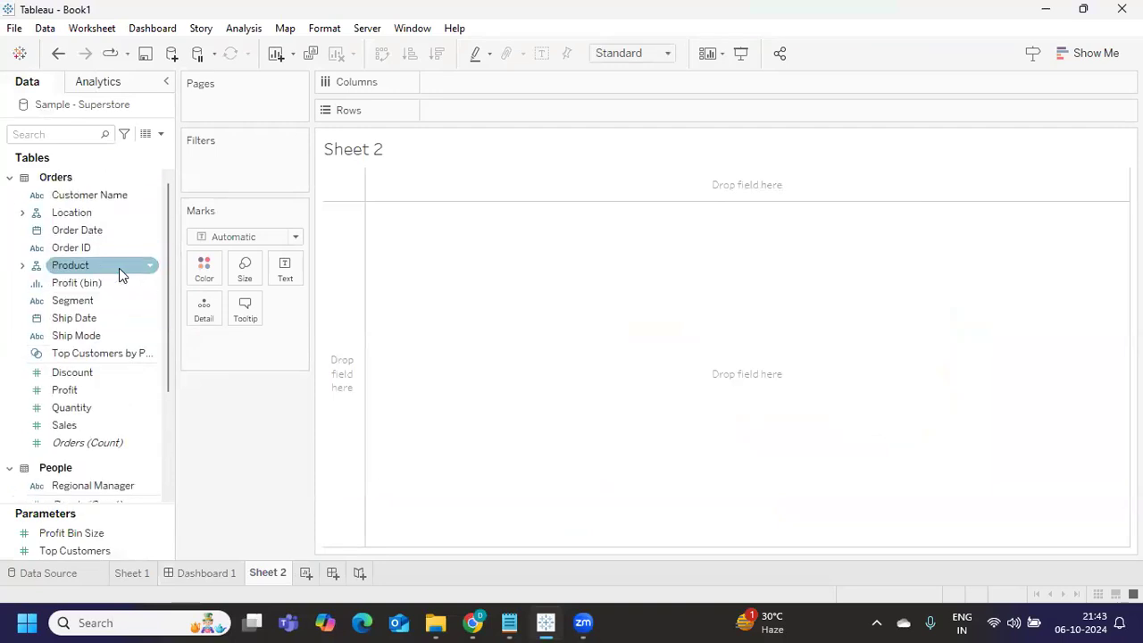
In the Notepad notes, add a 'Current Day' line below question 1
{"action": "mouse_move", "coordinate": [509, 623]}
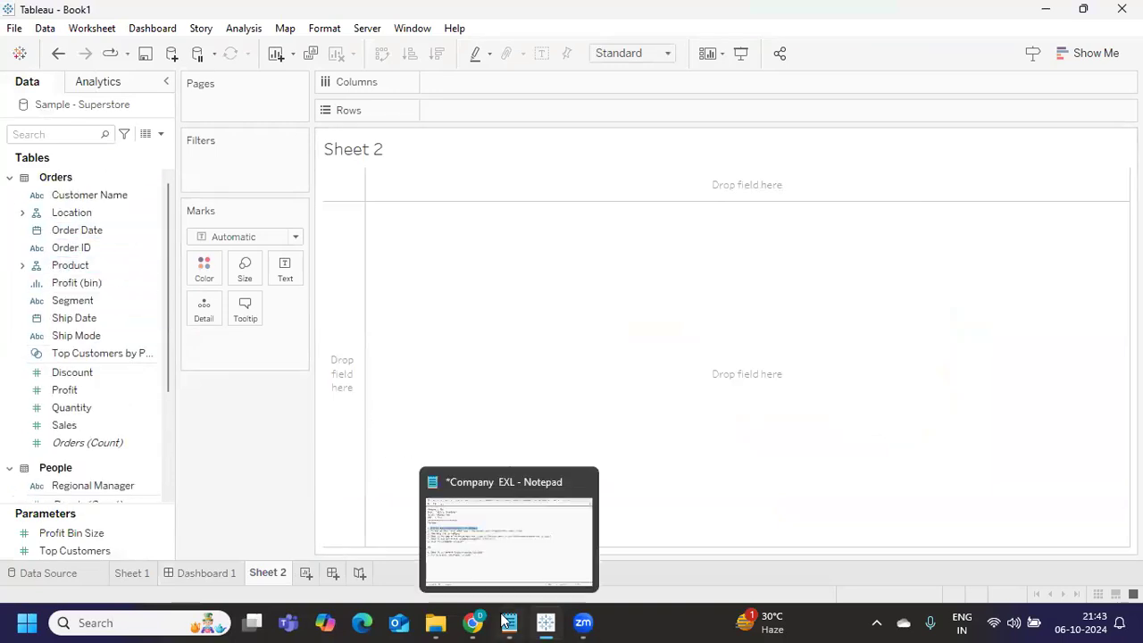
{"action": "left_click", "coordinate": [503, 533]}
{"action": "left_click", "coordinate": [382, 210]}
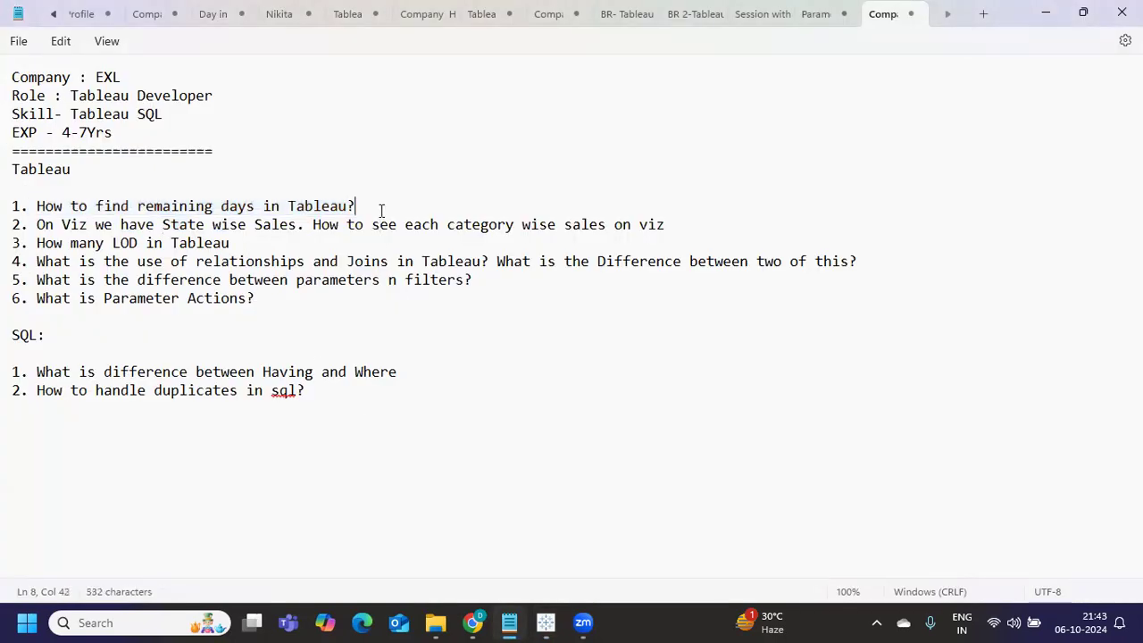
{"action": "key", "text": "Return"}
{"action": "key", "text": "Return"}
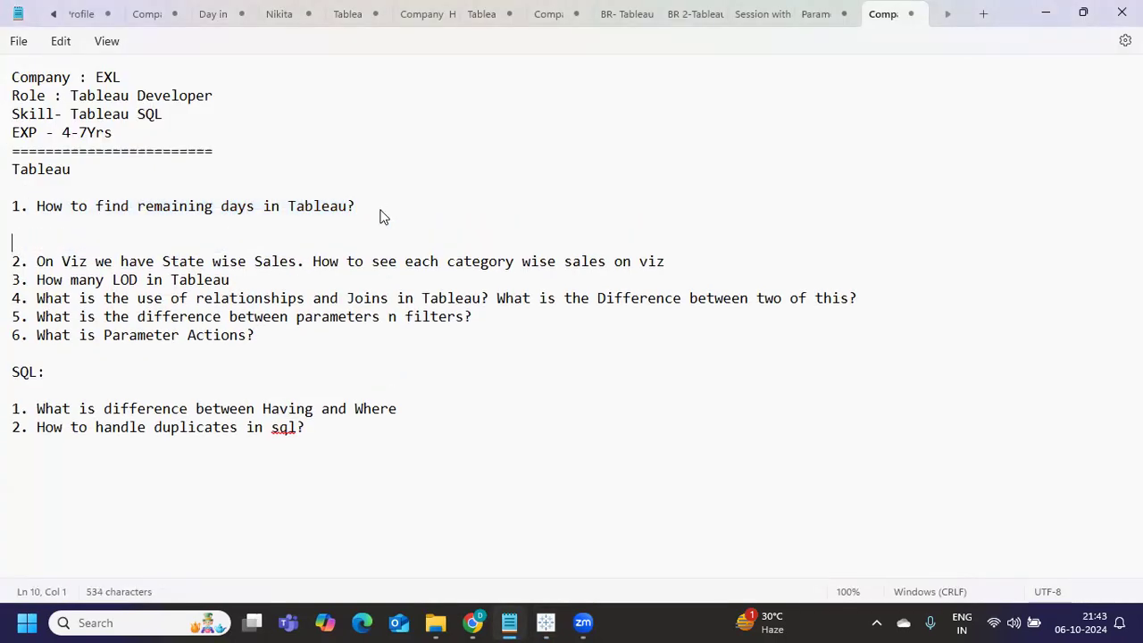
{"action": "type", "text": "Current "}
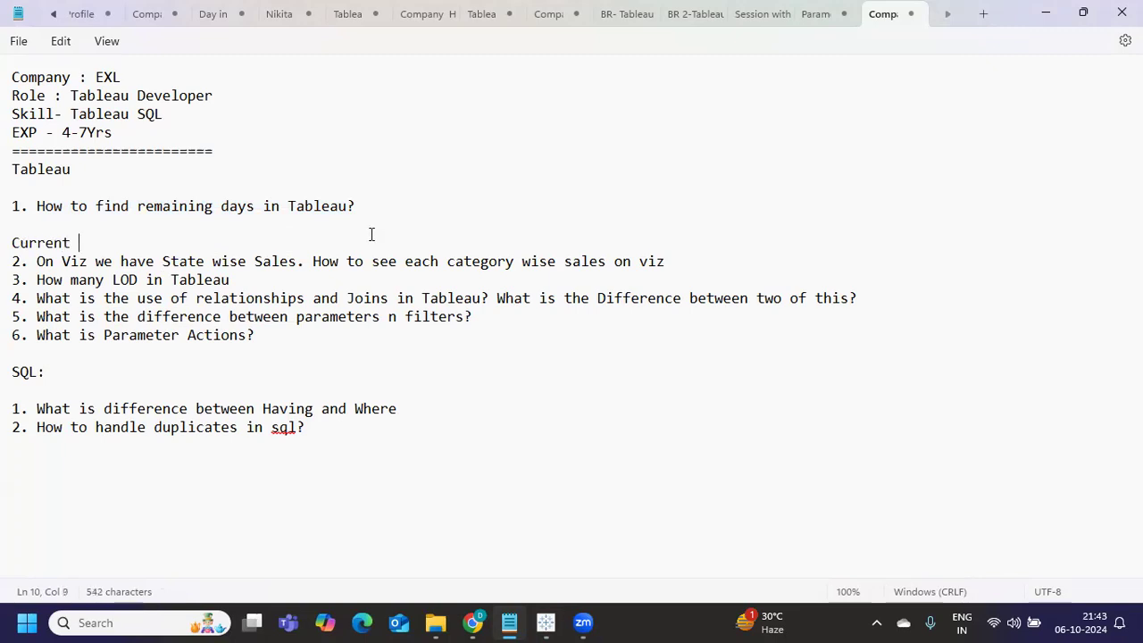
{"action": "type", "text": "Day"}
{"action": "key", "text": "Return"}
Add a note asking what the last day of the month is, then return to Tableau
{"action": "type", "text": "What is the last "}
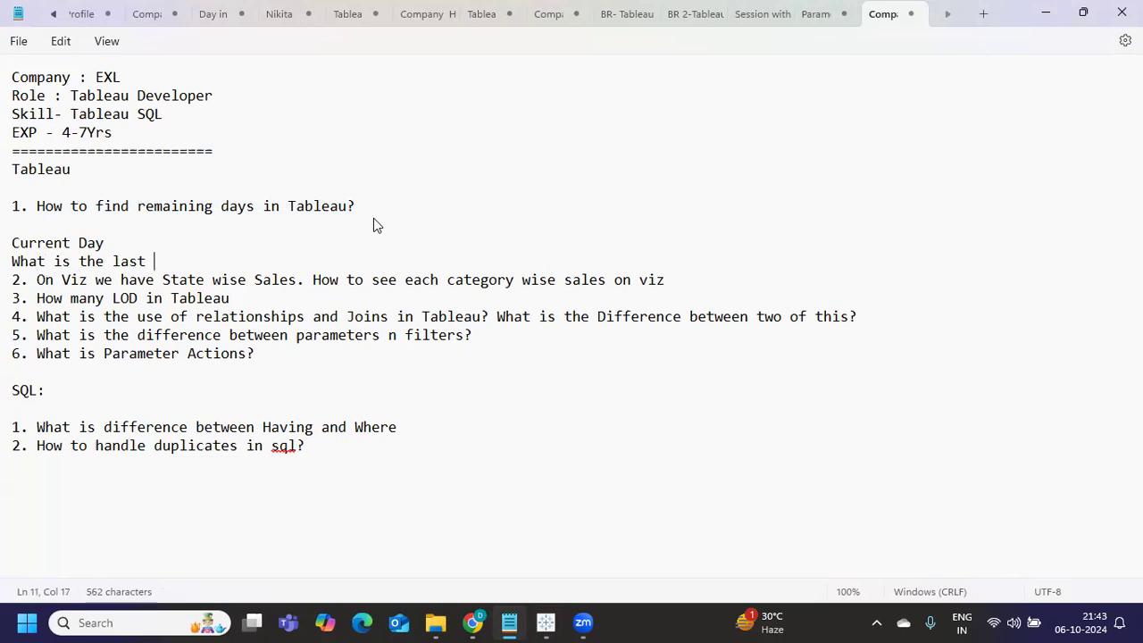
{"action": "type", "text": "day of the mo"}
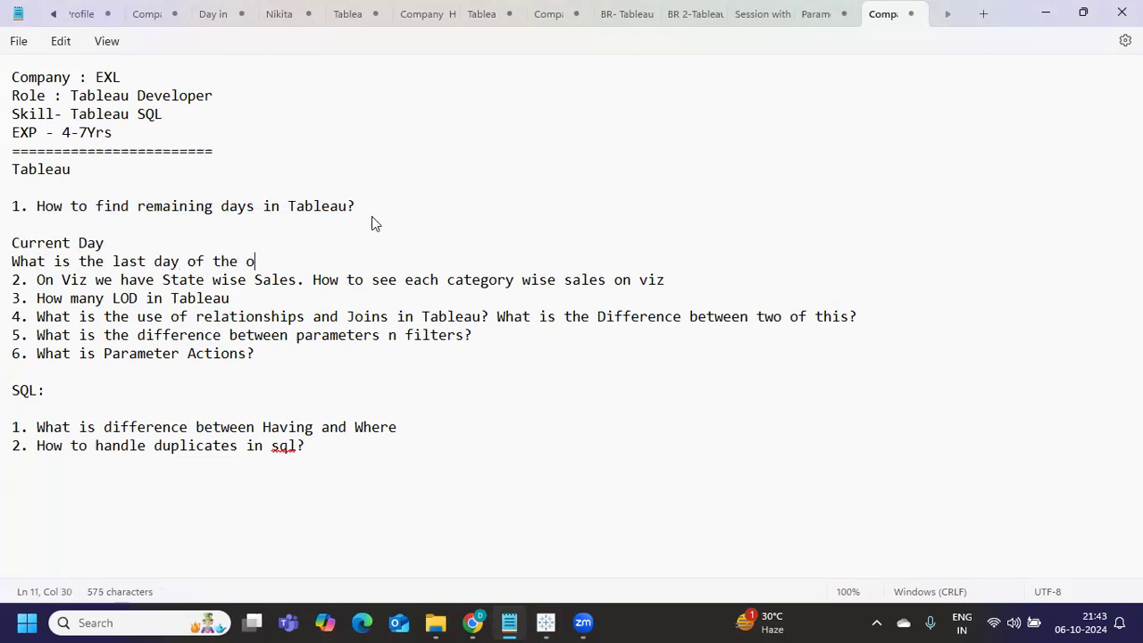
{"action": "type", "text": "nth and doing "}
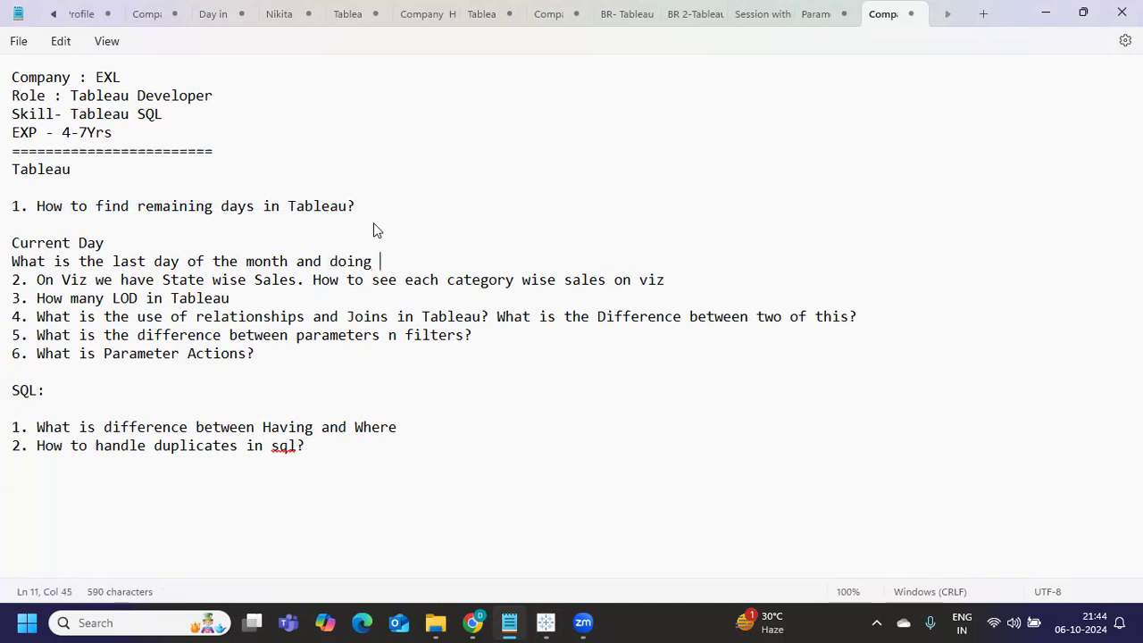
{"action": "type", "text": "and wi"}
{"action": "key", "text": "BackSpace"}
{"action": "key", "text": "BackSpace"}
{"action": "type", "text": "de"}
{"action": "key", "text": "BackSpace"}
{"action": "key", "text": "BackSpace"}
{"action": "type", "text": "teh"}
{"action": "key", "text": "BackSpace"}
{"action": "key", "text": "BackSpace"}
{"action": "type", "text": "hem."}
{"action": "key", "text": "Return"}
{"action": "key", "text": "alt+Tab"}
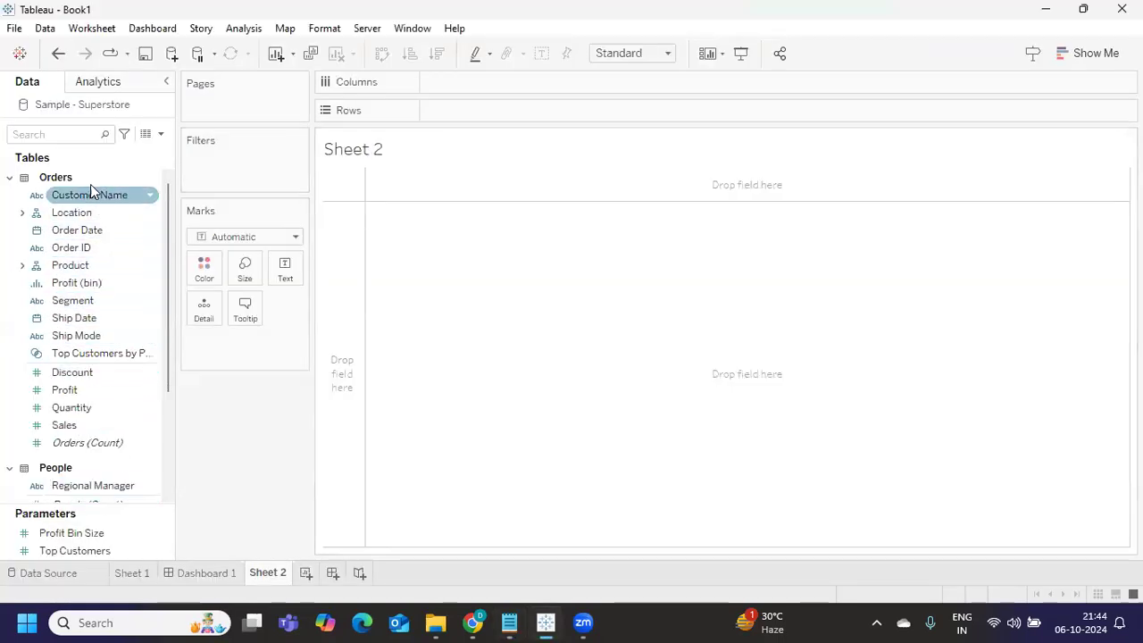
Find the Days in a Month field and open it in the calculation editor
{"action": "type", "text": "cu"}
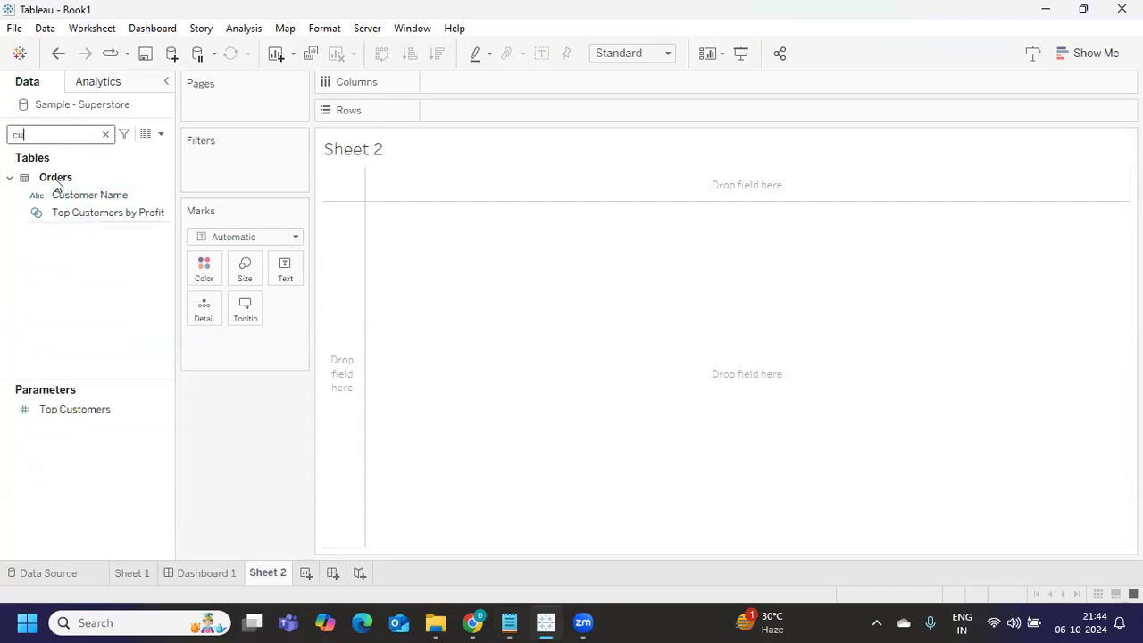
{"action": "key", "text": "BackSpace"}
{"action": "key", "text": "BackSpace"}
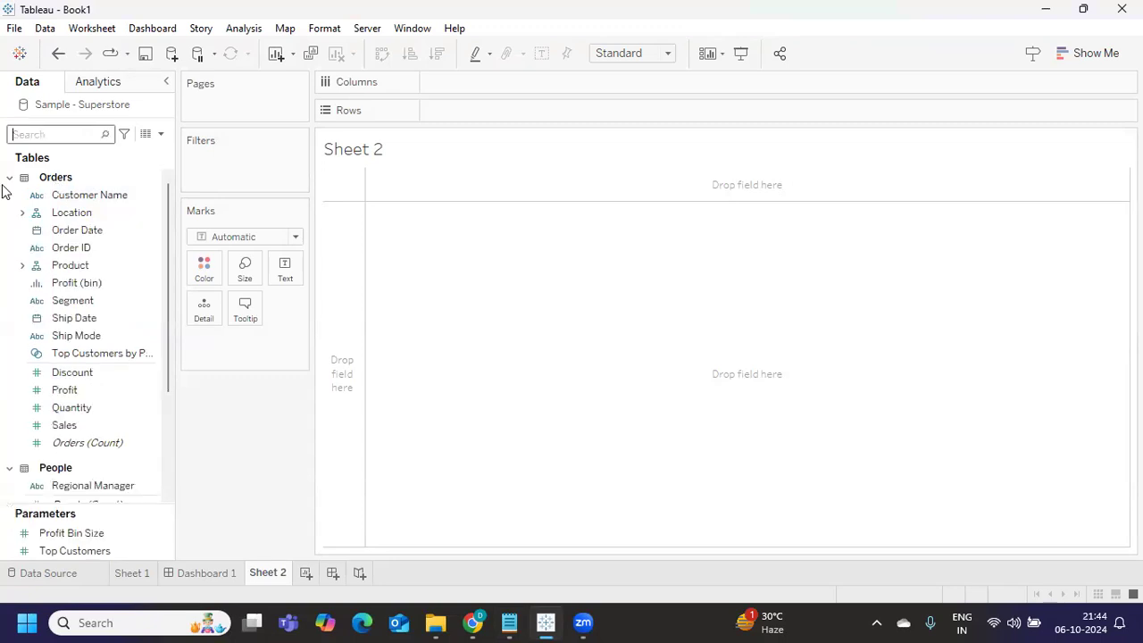
{"action": "type", "text": "da"}
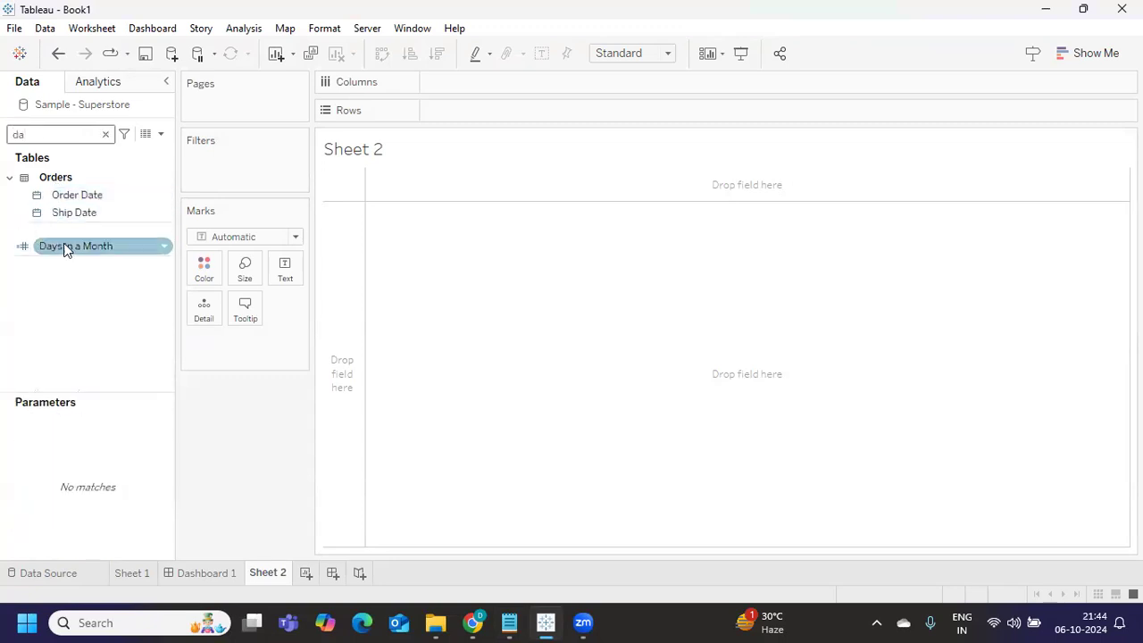
{"action": "left_click", "coordinate": [164, 253]}
{"action": "left_click", "coordinate": [163, 253]}
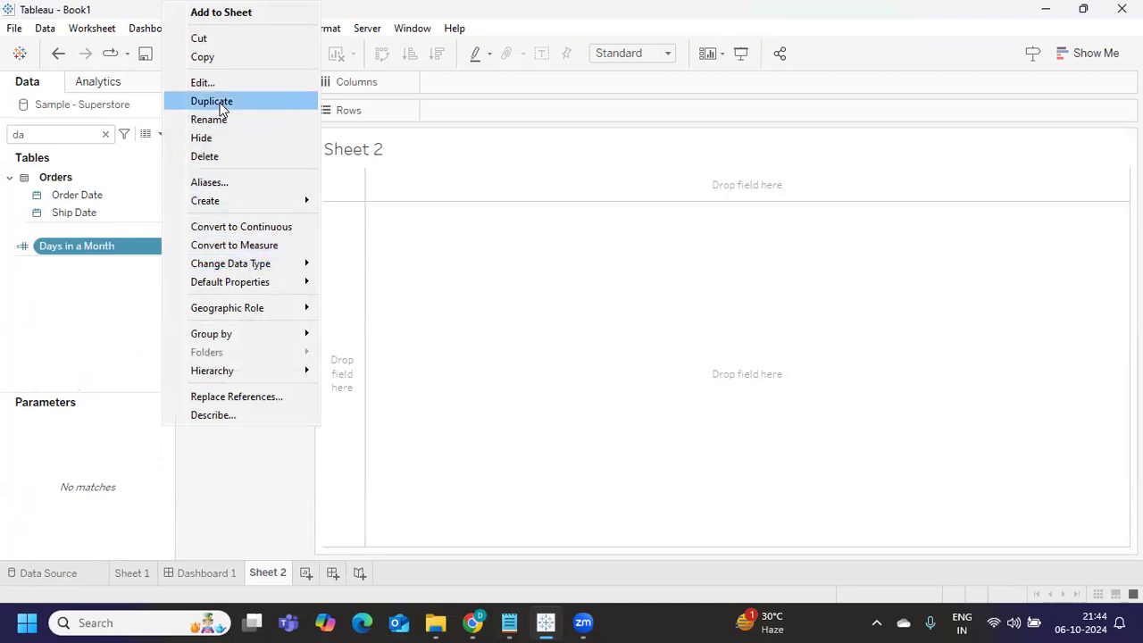
{"action": "left_click", "coordinate": [219, 82]}
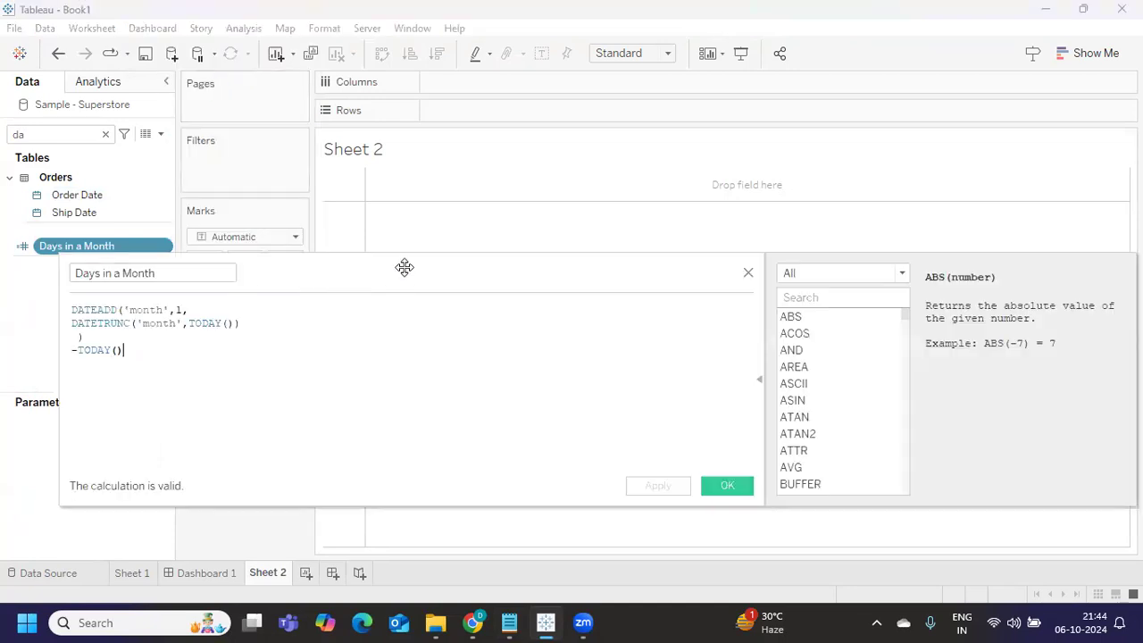
{"action": "left_click_drag", "start_coordinate": [403, 265], "coordinate": [676, 227]}
Join the formula onto one line: DATEADD('month',1, DATETRUNC('month',TODAY())) - TODAY()
{"action": "left_click", "coordinate": [491, 268]}
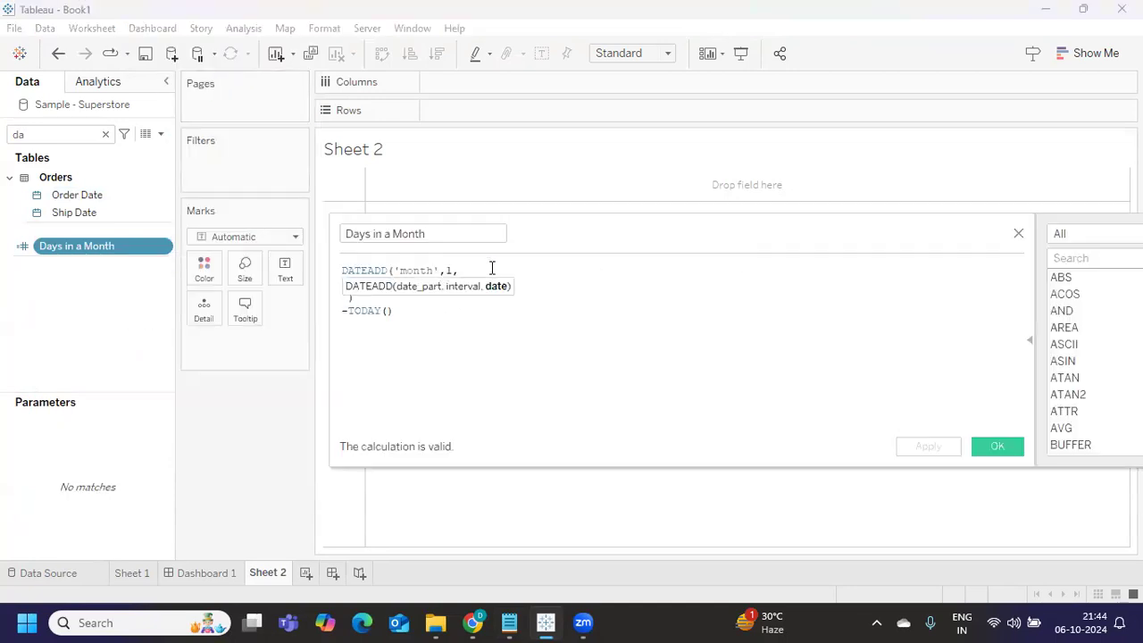
{"action": "type", "text": "DATETRUNC('month',TODAY())"}
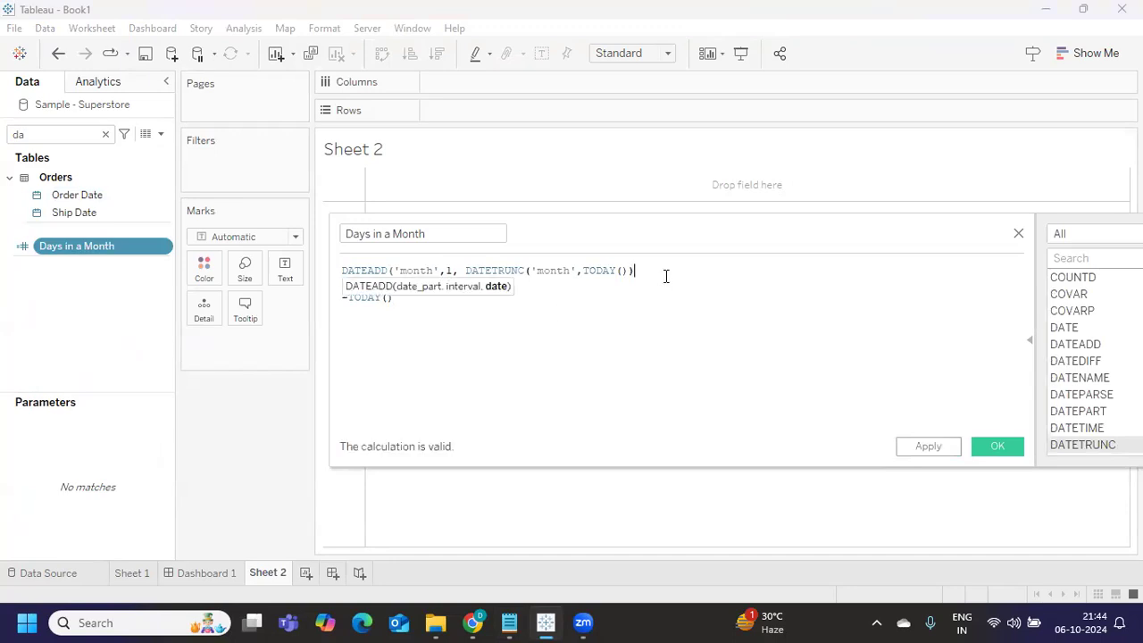
{"action": "key", "text": "Delete"}
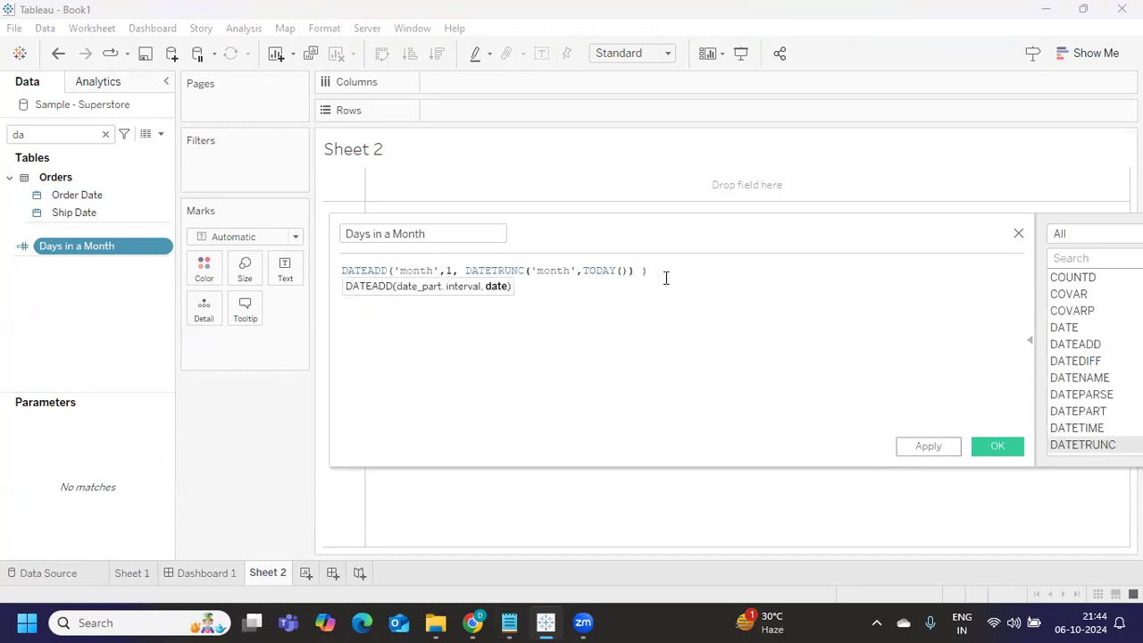
{"action": "left_click", "coordinate": [667, 274]}
{"action": "key", "text": "Delete"}
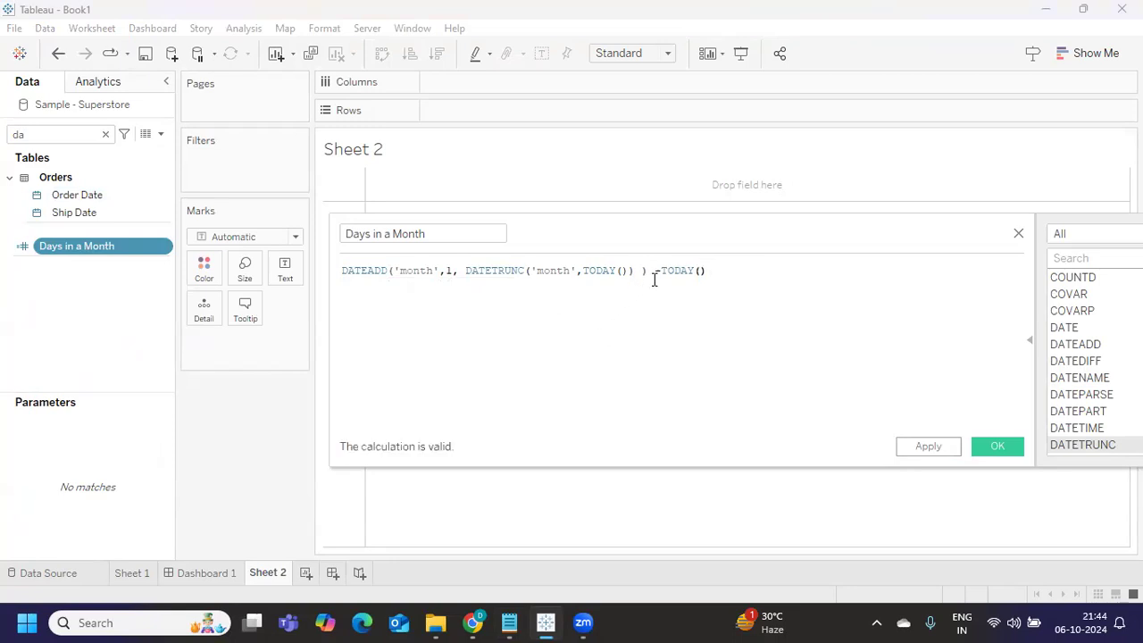
Highlight the TODAY(), DATEADD and DATETRUNC('month',TODAY()) parts of the formula in turn
{"action": "left_click_drag", "start_coordinate": [660, 273], "coordinate": [708, 270]}
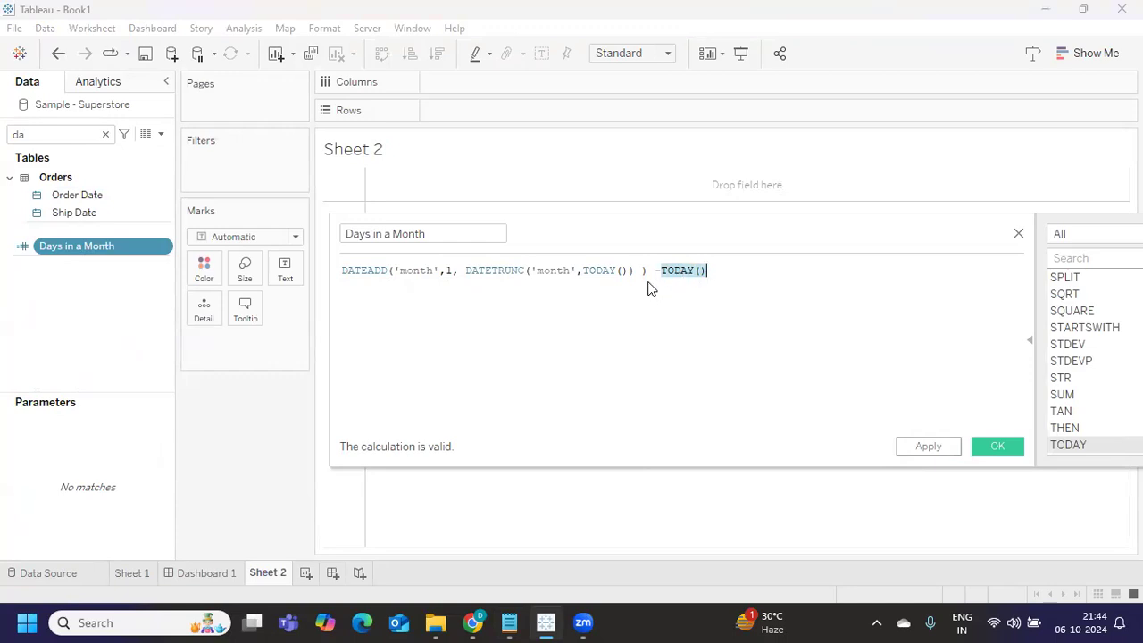
{"action": "left_click_drag", "start_coordinate": [648, 270], "coordinate": [340, 269]}
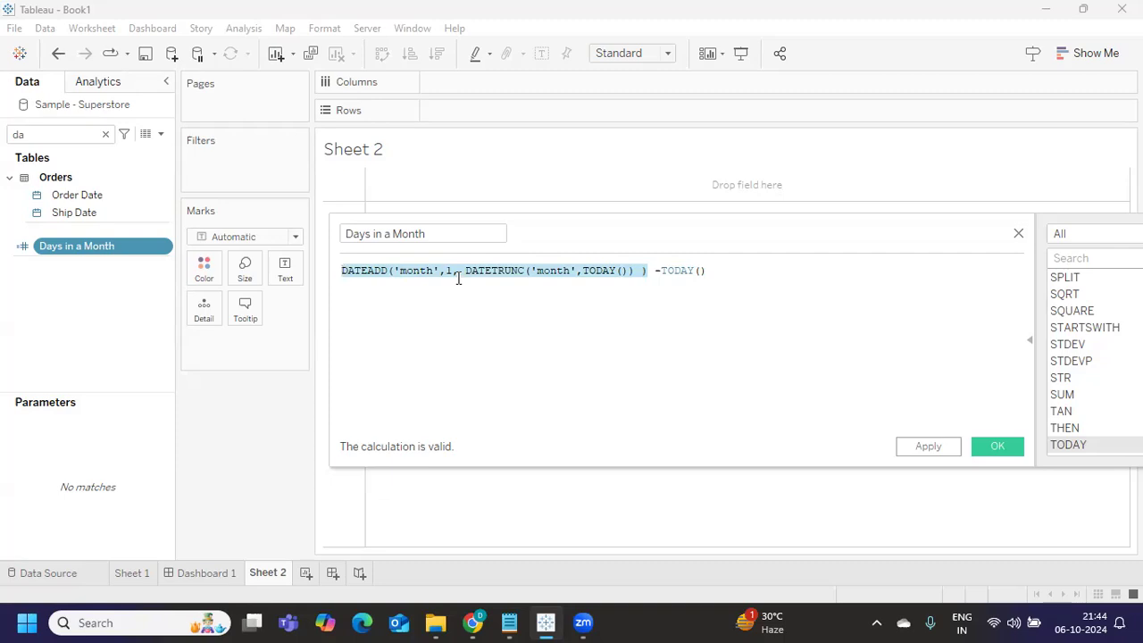
{"action": "left_click", "coordinate": [659, 271]}
{"action": "left_click_drag", "start_coordinate": [678, 270], "coordinate": [661, 472]}
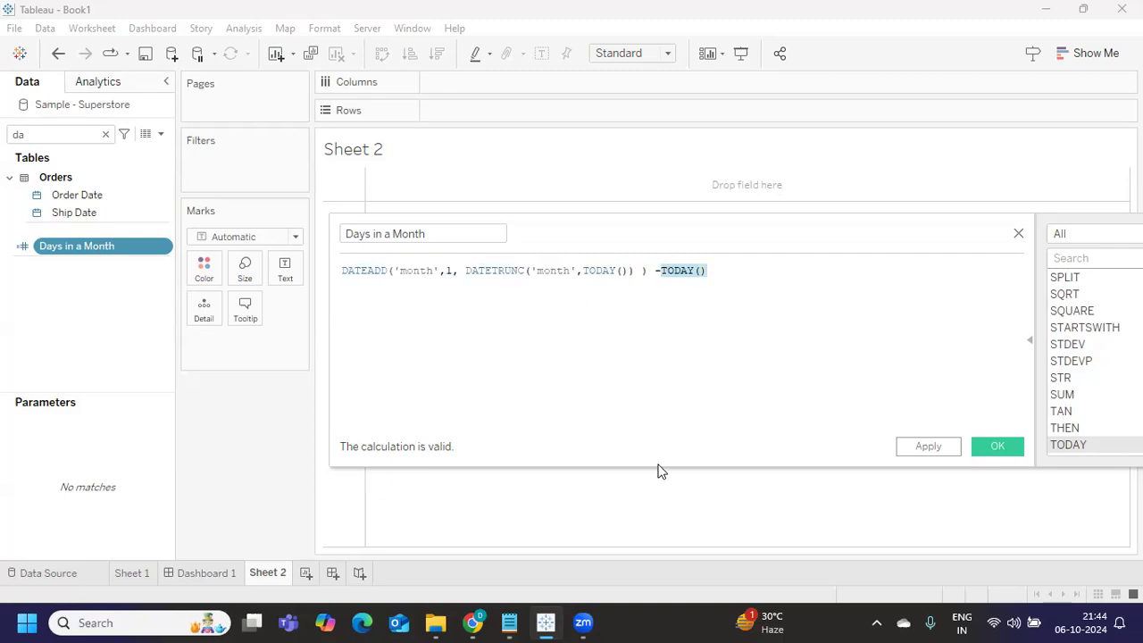
{"action": "left_click", "coordinate": [551, 331]}
{"action": "left_click", "coordinate": [465, 271]}
{"action": "left_click_drag", "start_coordinate": [501, 271], "coordinate": [636, 272]}
{"action": "key", "text": "ctrl+c"}
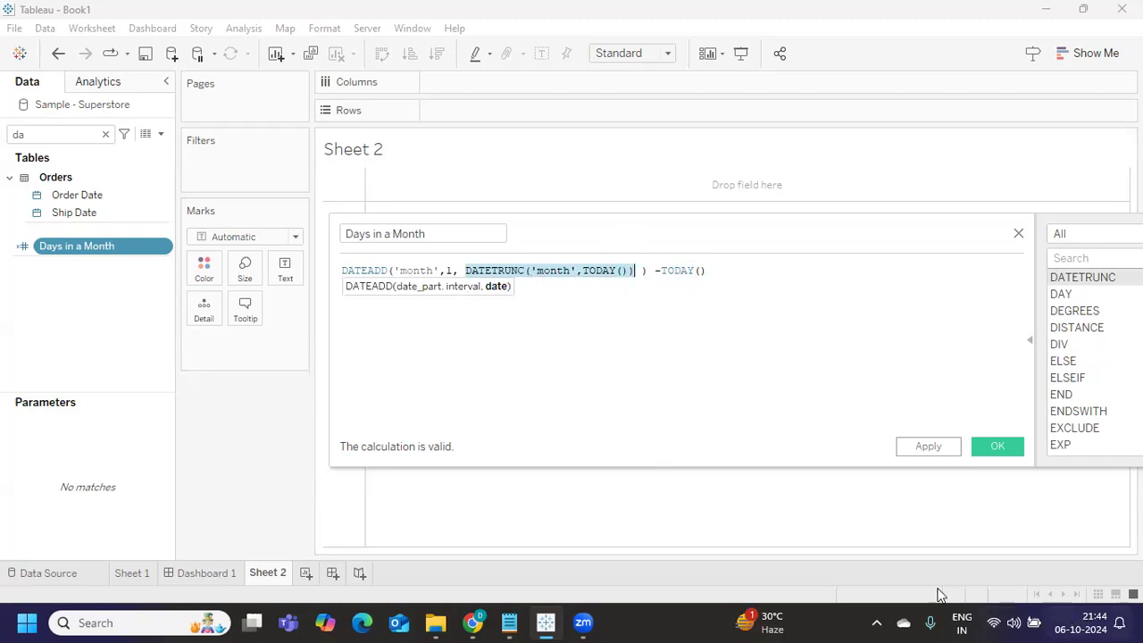
{"action": "left_click", "coordinate": [744, 271]}
Comment out the original formula with // and apply DATETRUNC('month',TODAY()) on line 2
{"action": "key", "text": "Return"}
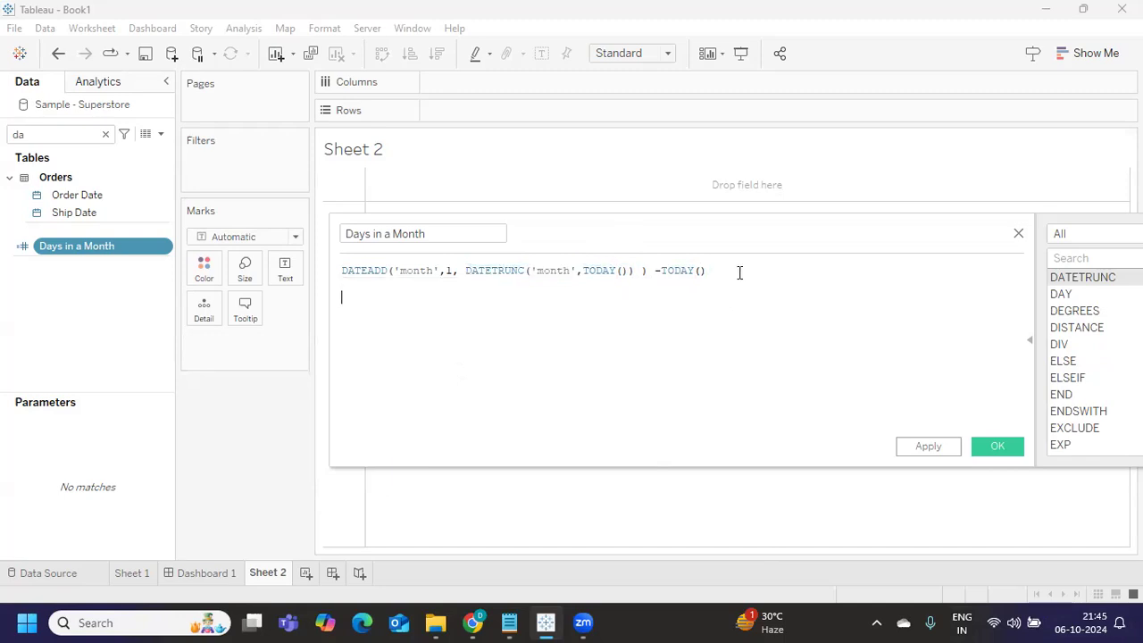
{"action": "key", "text": "ctrl+v"}
{"action": "left_click", "coordinate": [343, 272]}
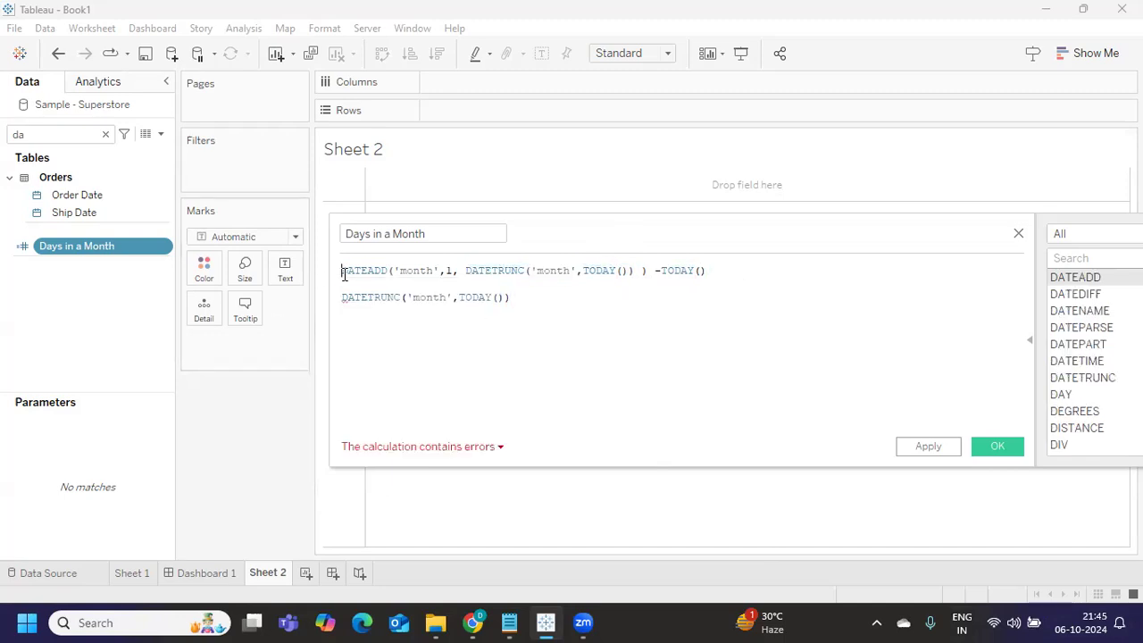
{"action": "type", "text": "//"}
{"action": "left_click", "coordinate": [513, 298]}
{"action": "left_click", "coordinate": [326, 297], "text": "shift"}
{"action": "left_click", "coordinate": [928, 448]}
{"action": "left_click_drag", "start_coordinate": [646, 220], "coordinate": [722, 298]}
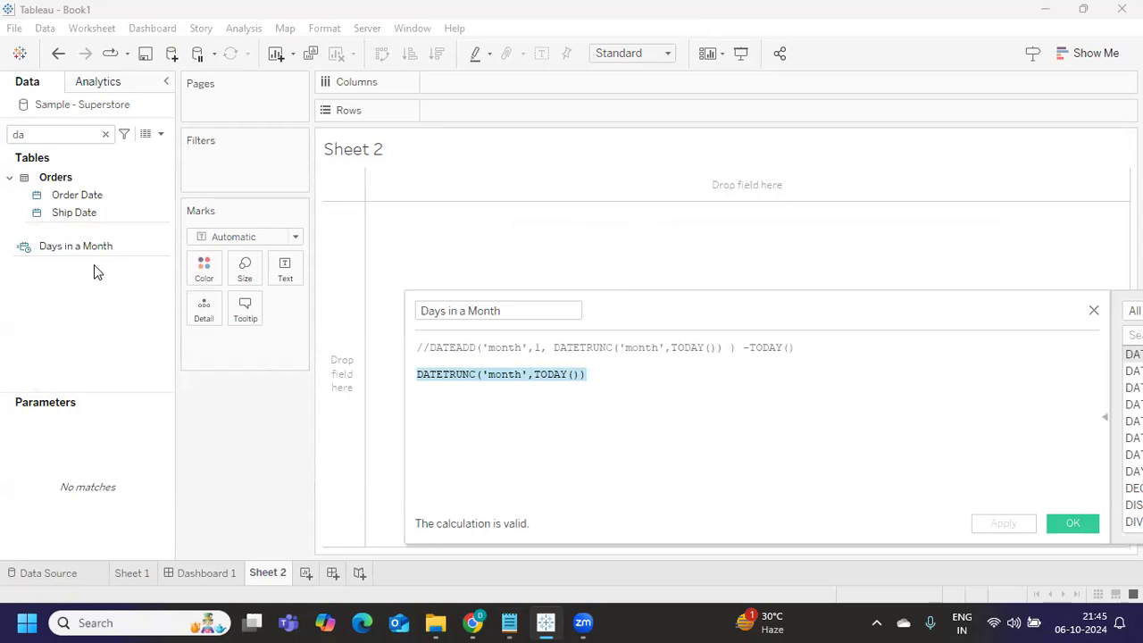
{"action": "left_click_drag", "start_coordinate": [53, 243], "coordinate": [286, 271]}
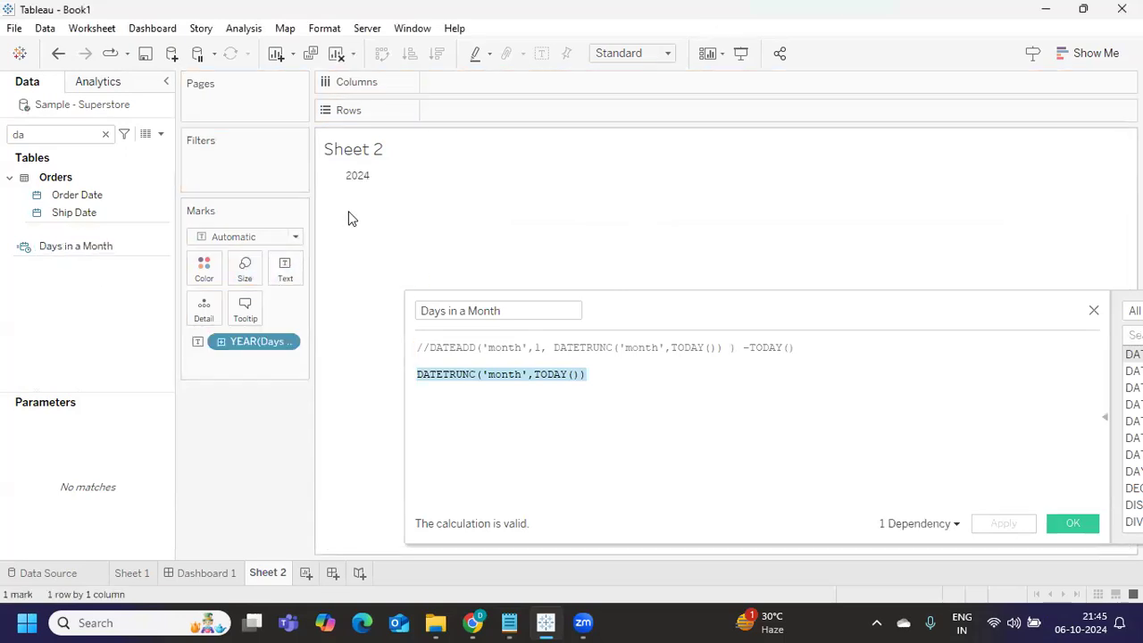
{"action": "left_click", "coordinate": [287, 343]}
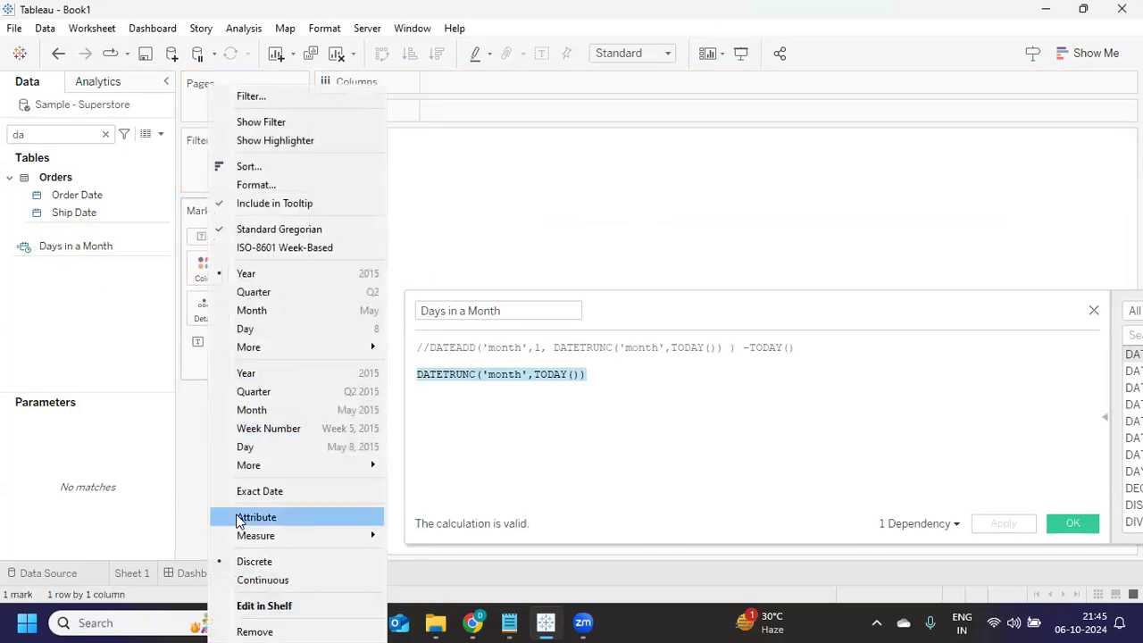
{"action": "left_click", "coordinate": [224, 484]}
{"action": "mouse_move", "coordinate": [371, 185]}
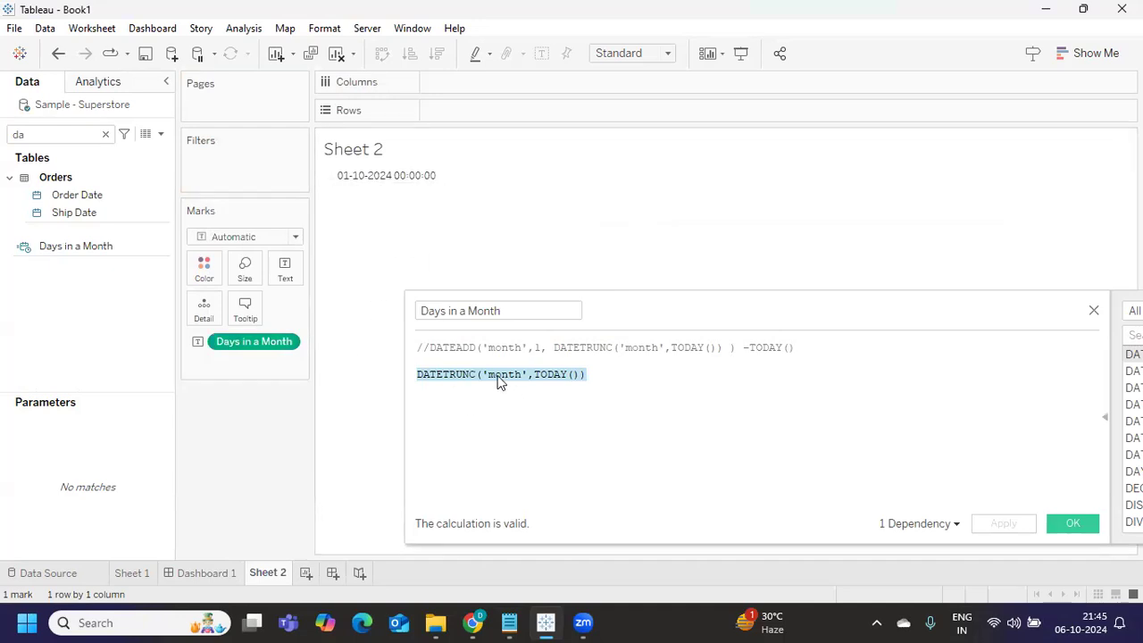
Highlight DATEADD, its 'month' and 1 arguments, and the DATETRUNC line to compare them
{"action": "left_click", "coordinate": [595, 406]}
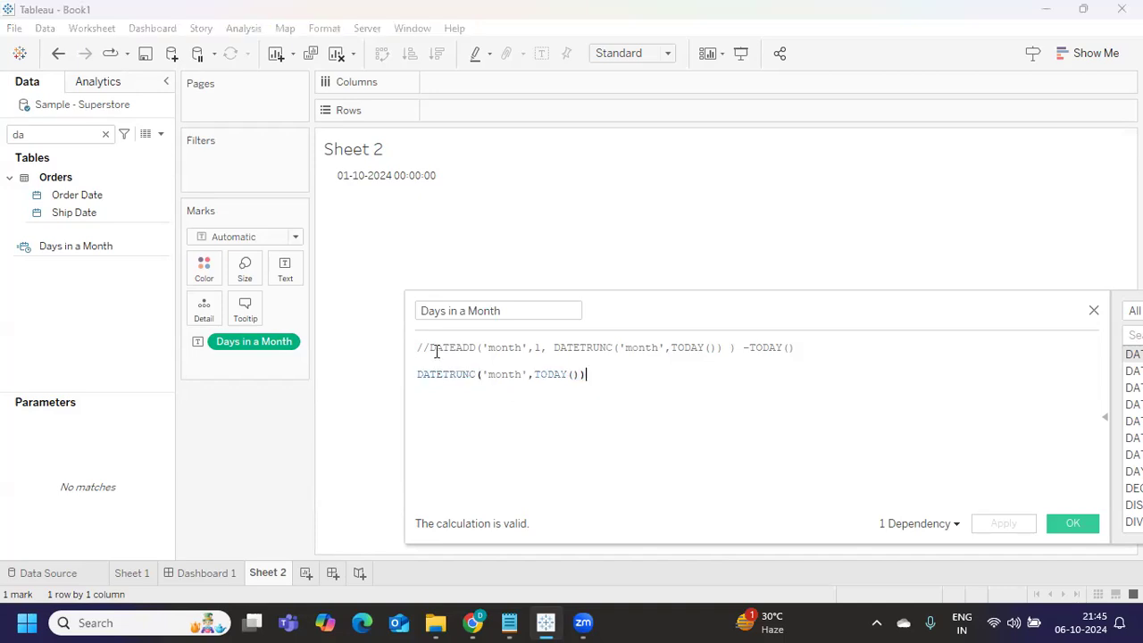
{"action": "left_click_drag", "start_coordinate": [432, 351], "coordinate": [490, 349]}
{"action": "left_click", "coordinate": [503, 349]}
{"action": "double_click", "coordinate": [502, 347]}
{"action": "double_click", "coordinate": [539, 348]}
{"action": "left_click", "coordinate": [626, 378]}
{"action": "left_click_drag", "start_coordinate": [625, 378], "coordinate": [418, 374]}
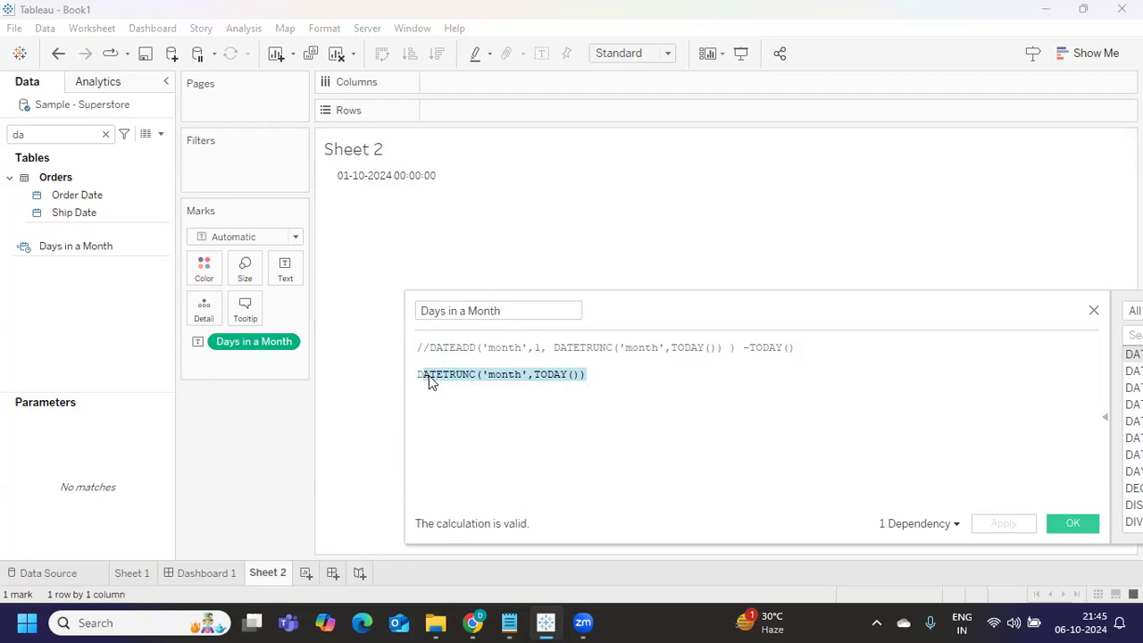
{"action": "left_click", "coordinate": [670, 384]}
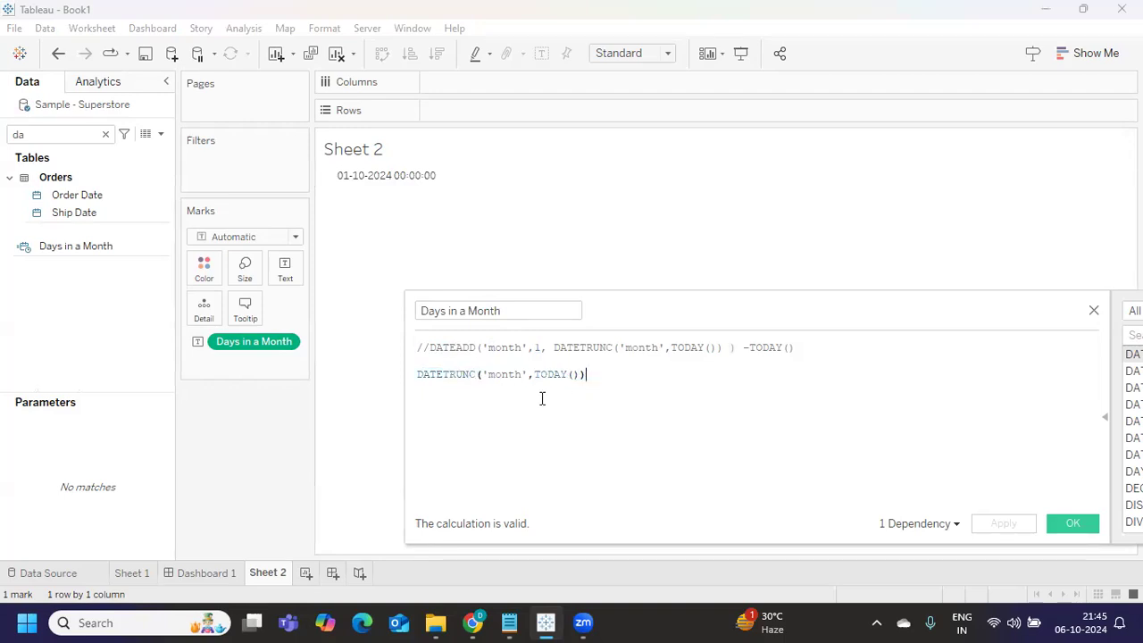
{"action": "left_click_drag", "start_coordinate": [740, 347], "coordinate": [432, 347]}
{"action": "key", "text": "ctrl+c"}
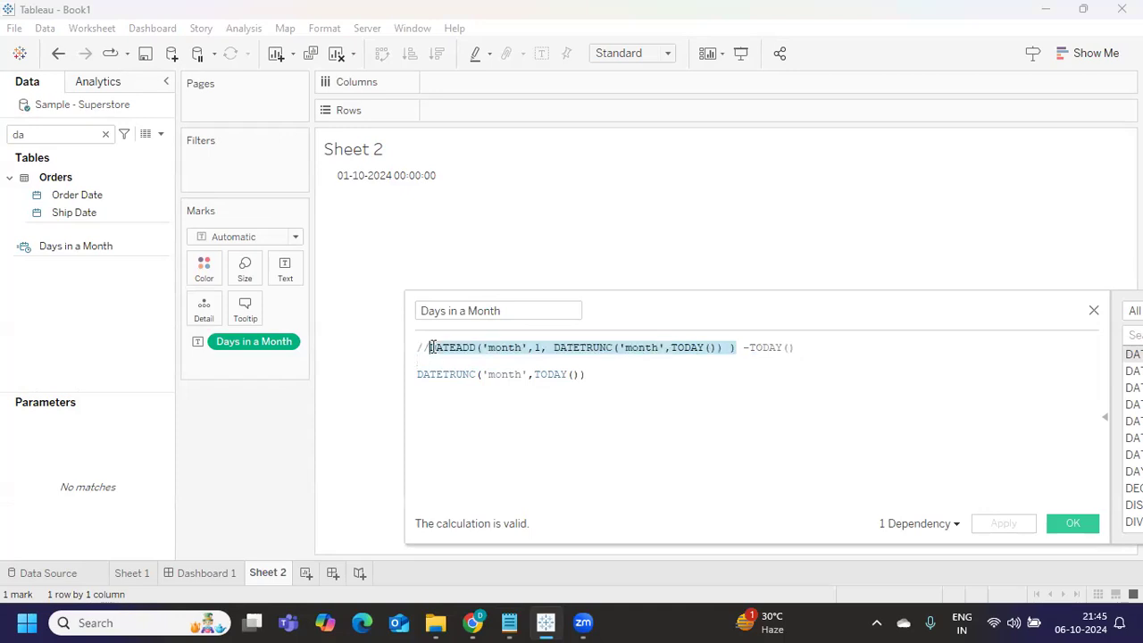
Replace line 2 with DATEADD('month',1,DATETRUNC('month',TODAY())) and apply, showing next month's first day
{"action": "left_click_drag", "start_coordinate": [590, 379], "coordinate": [417, 376]}
{"action": "key", "text": "ctrl+v"}
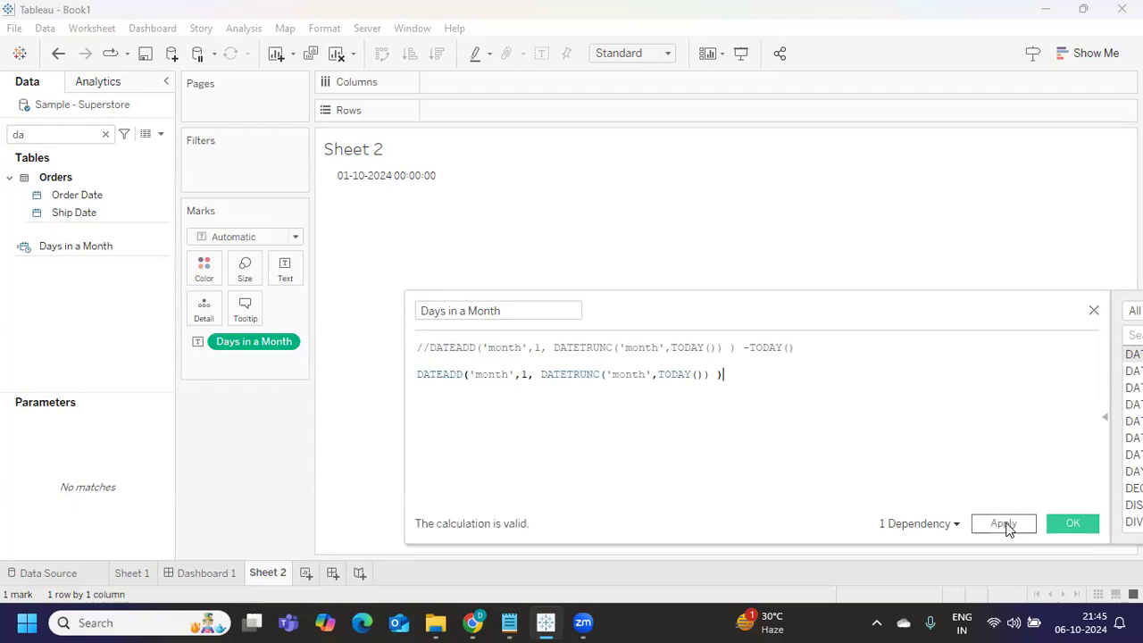
{"action": "left_click", "coordinate": [1005, 525]}
{"action": "mouse_move", "coordinate": [349, 179]}
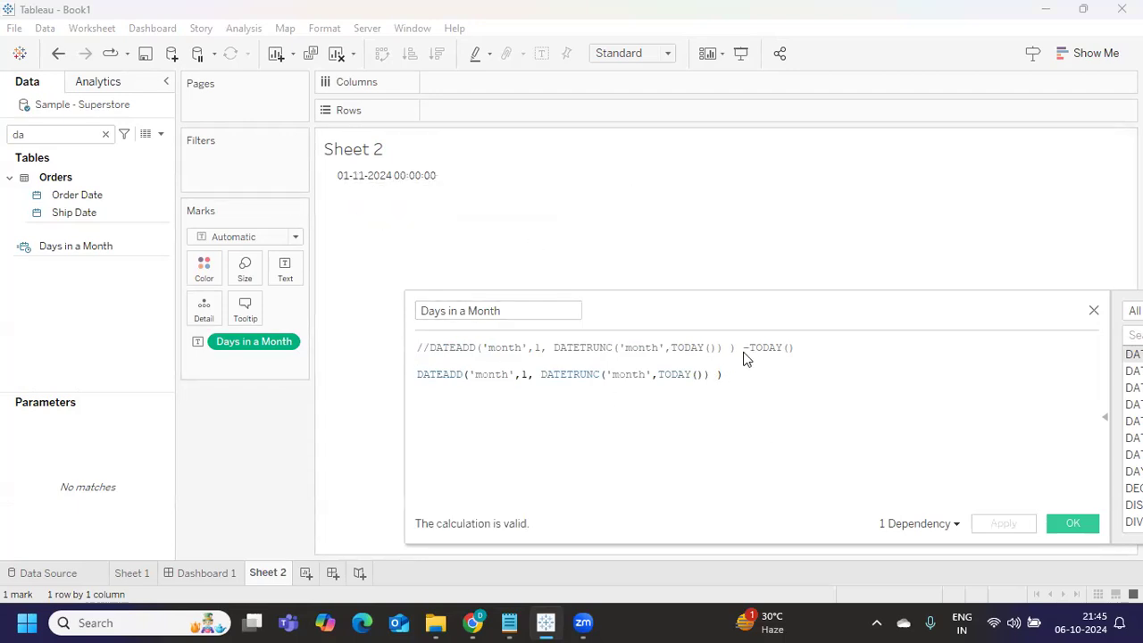
Append -TODAY() to line 2, apply to get 26.00 remaining days, and close the editor
{"action": "left_click_drag", "start_coordinate": [744, 351], "coordinate": [829, 352]}
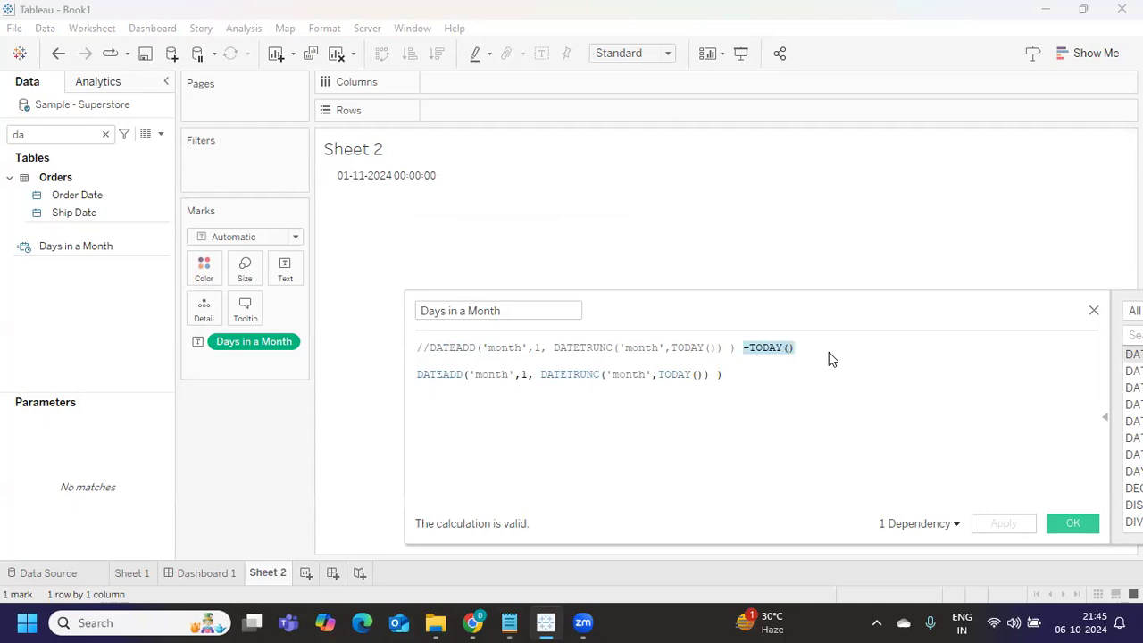
{"action": "left_click", "coordinate": [755, 375]}
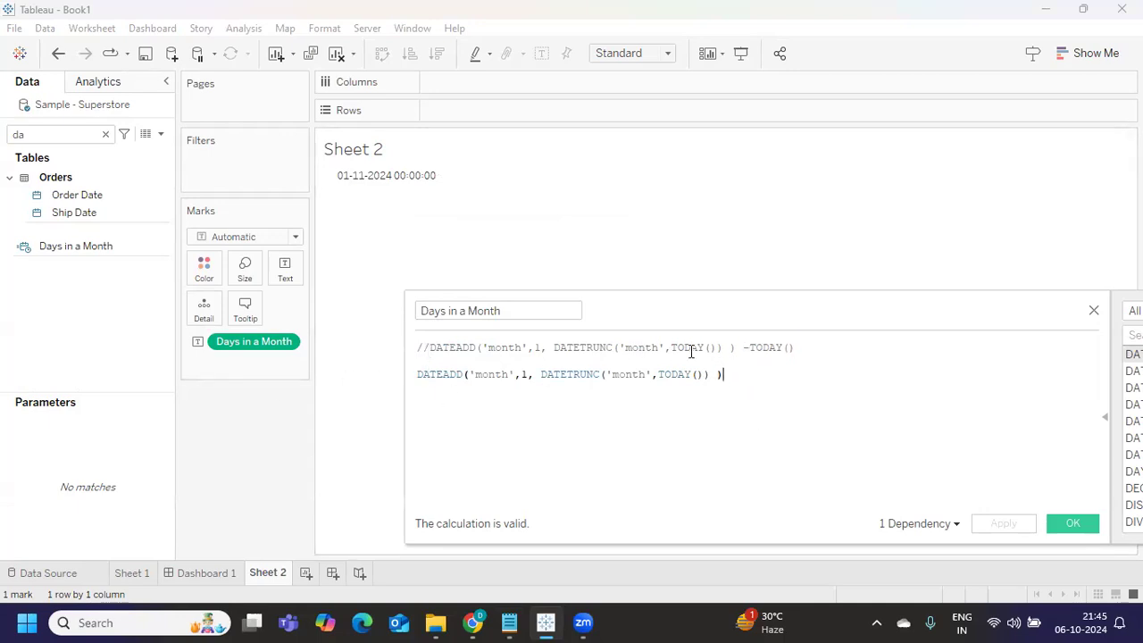
{"action": "left_click_drag", "start_coordinate": [740, 348], "coordinate": [801, 351]}
{"action": "key", "text": "ctrl+c"}
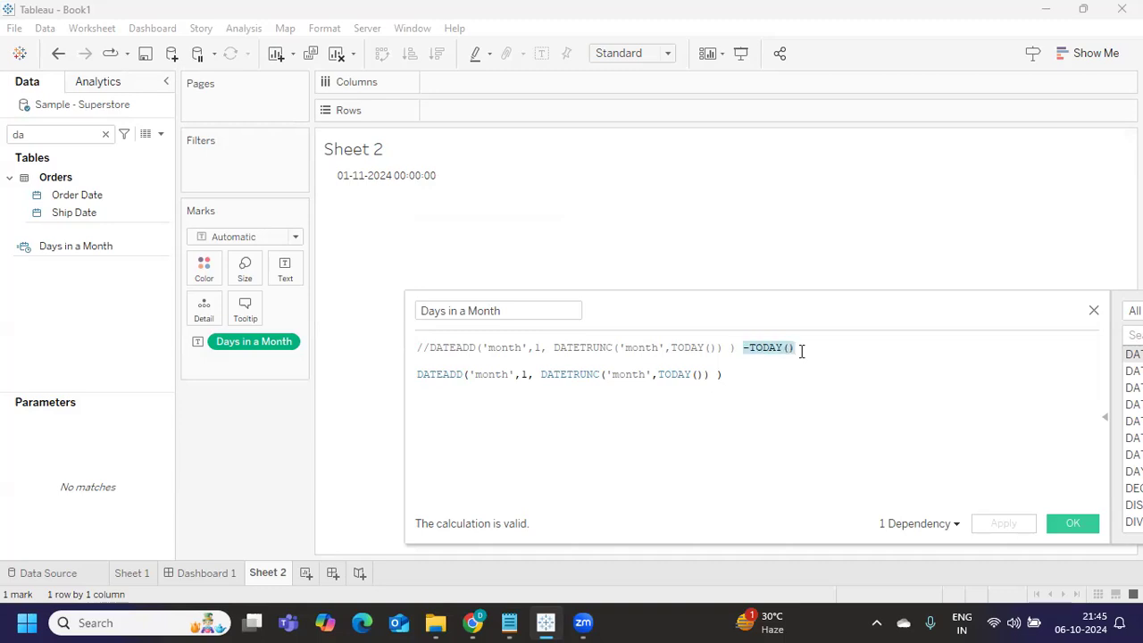
{"action": "left_click", "coordinate": [732, 377]}
{"action": "key", "text": "ctrl+v"}
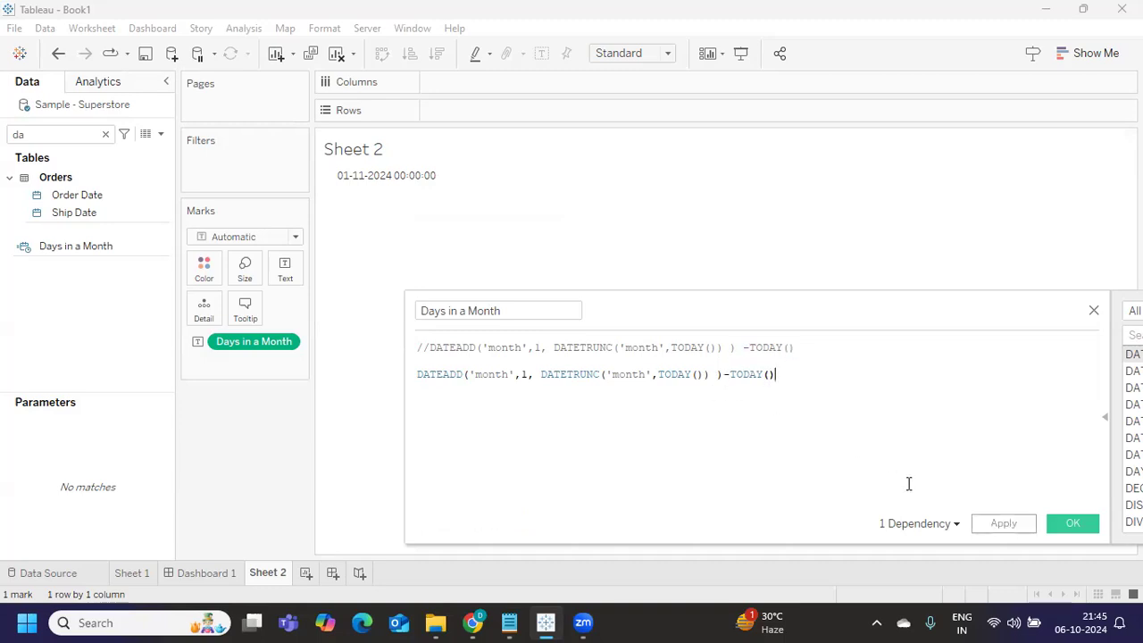
{"action": "left_click", "coordinate": [987, 525]}
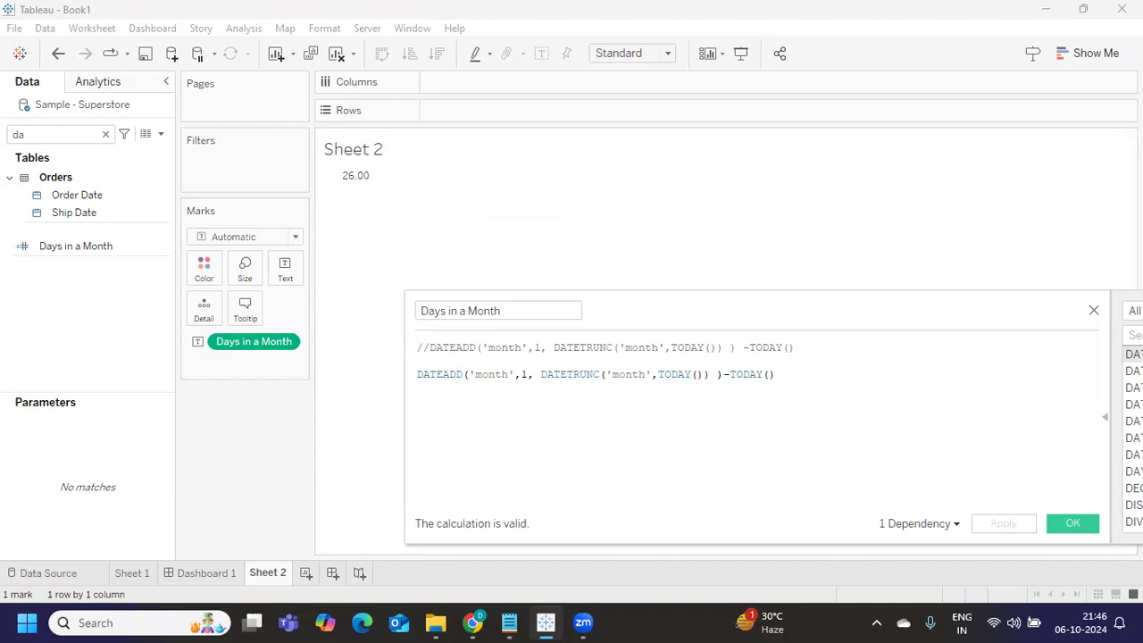
{"action": "left_click", "coordinate": [1074, 526]}
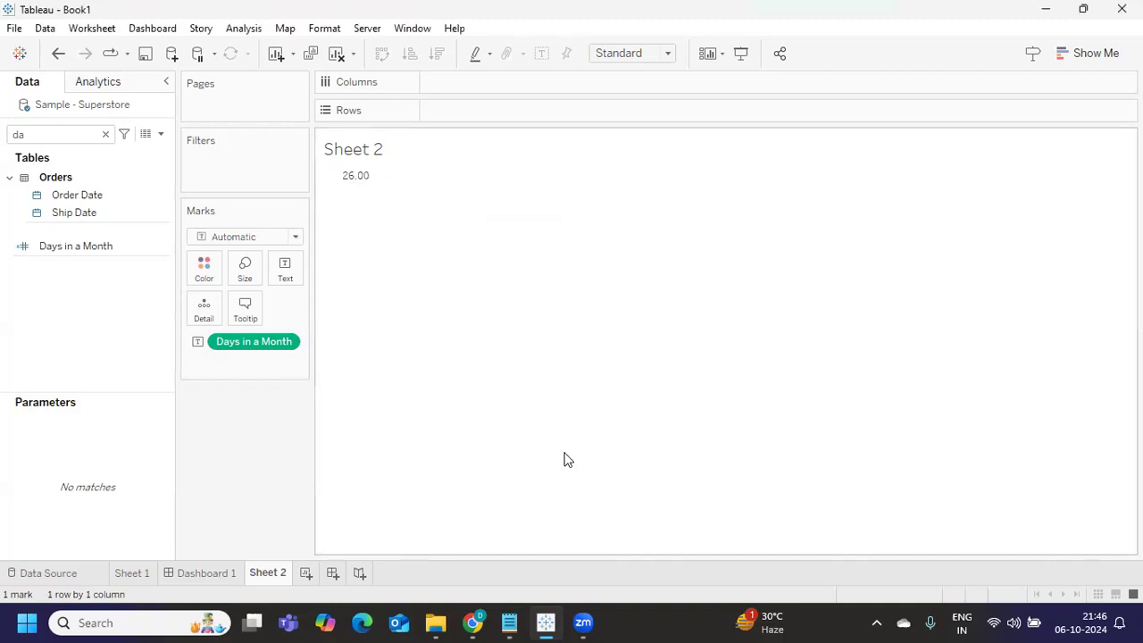
Remove Days in a Month from the Marks card, leaving Sheet 2 empty
{"action": "left_click_drag", "start_coordinate": [234, 344], "coordinate": [215, 508]}
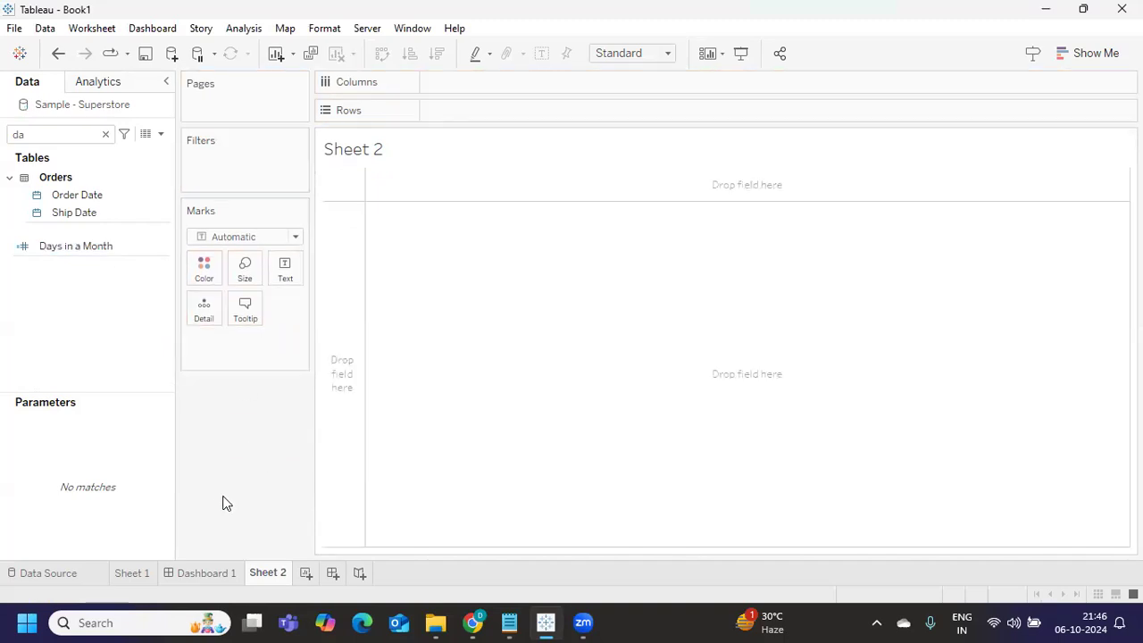
{"action": "left_click", "coordinate": [80, 250]}
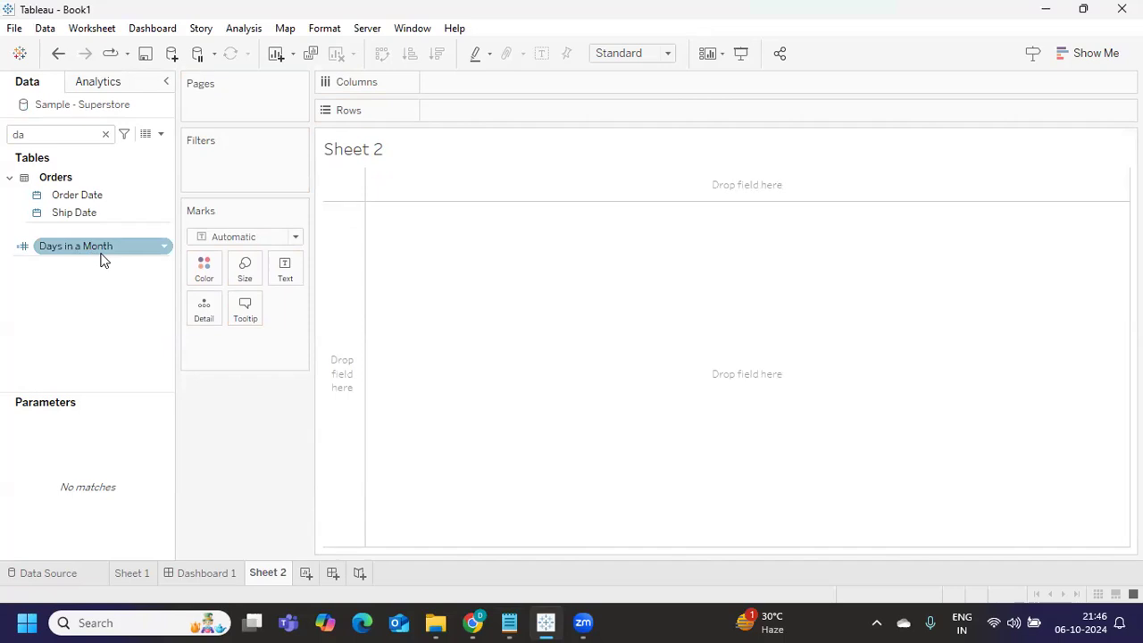
{"action": "mouse_move", "coordinate": [509, 623]}
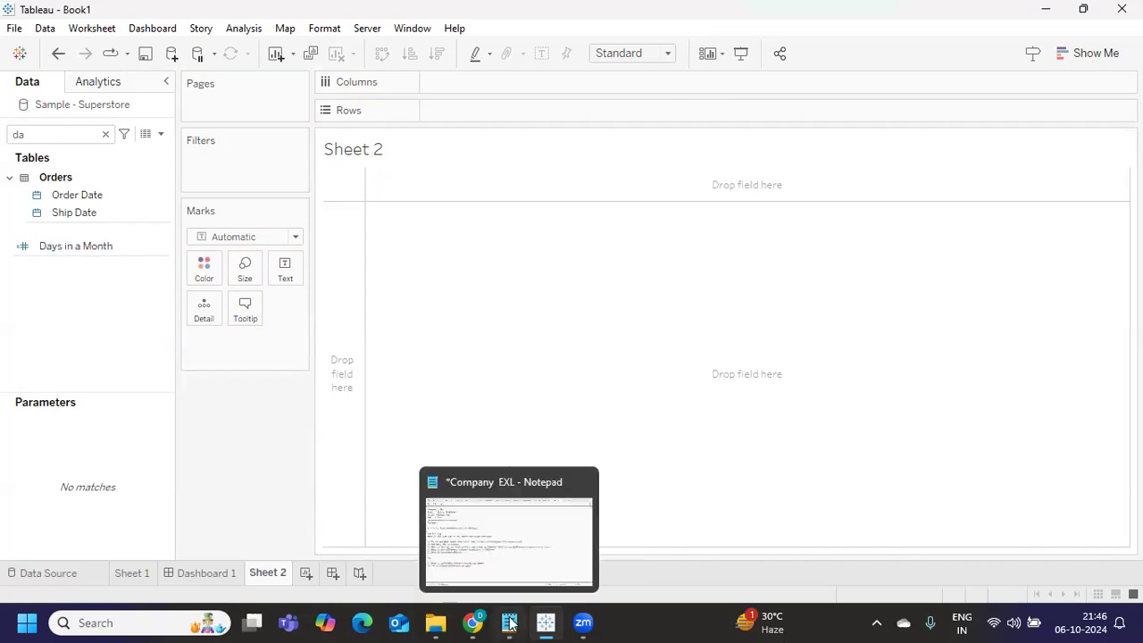
{"action": "left_click", "coordinate": [505, 547]}
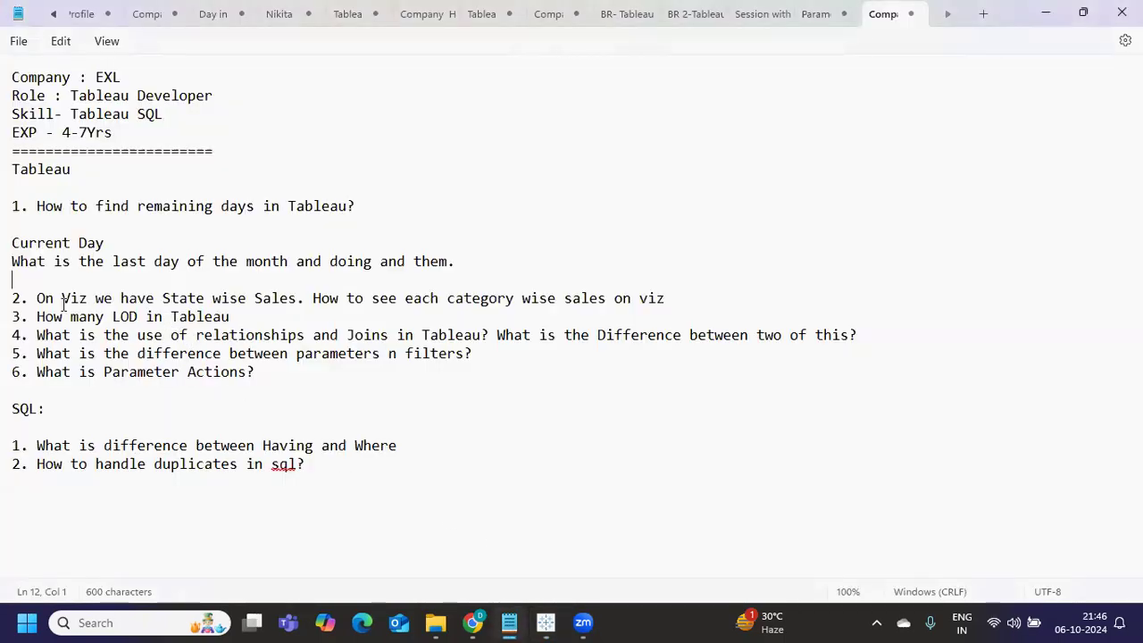
{"action": "left_click_drag", "start_coordinate": [63, 304], "coordinate": [666, 304]}
{"action": "key", "text": "alt+Tab"}
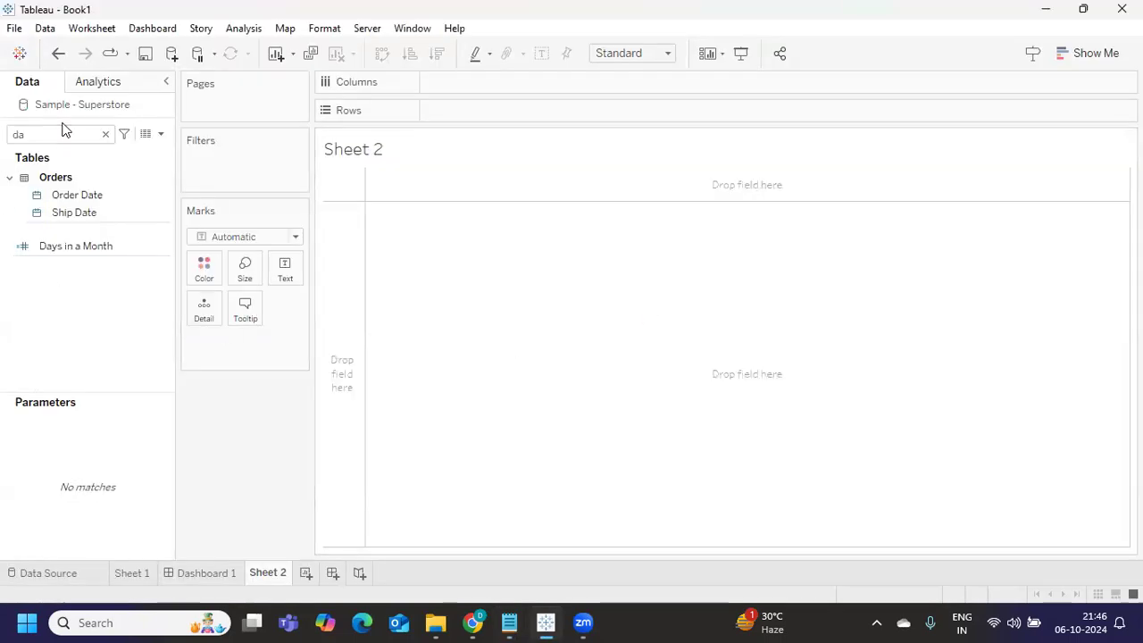
Put State/Province on Rows and Sales on Columns, sorted descending with California on top
{"action": "left_click", "coordinate": [106, 133]}
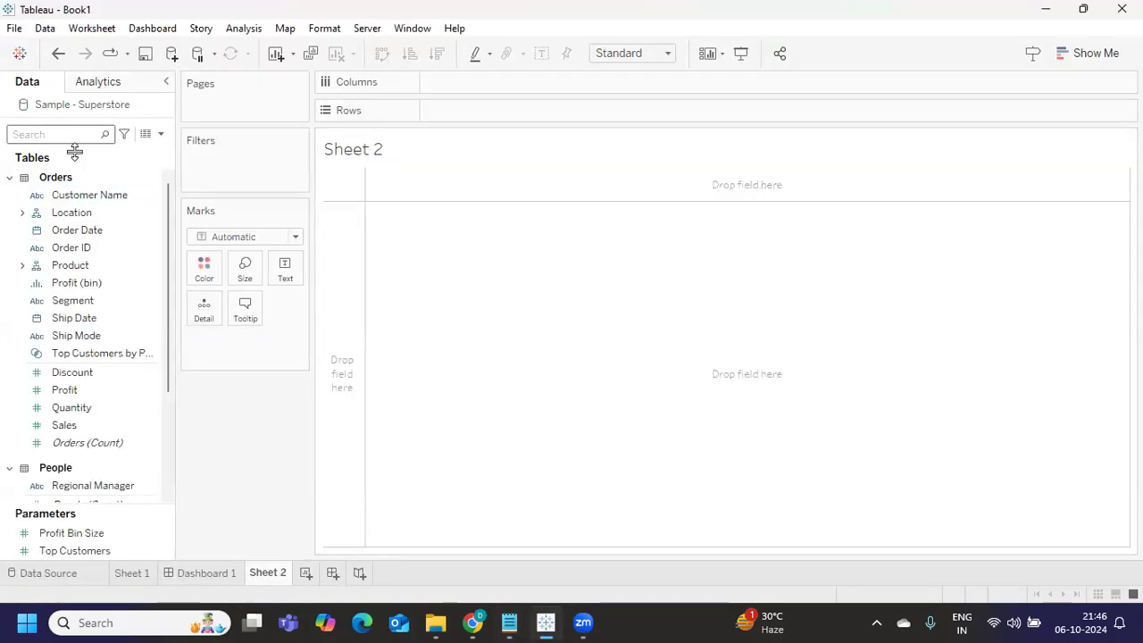
{"action": "type", "text": "st"}
{"action": "left_click_drag", "start_coordinate": [86, 230], "coordinate": [564, 116]}
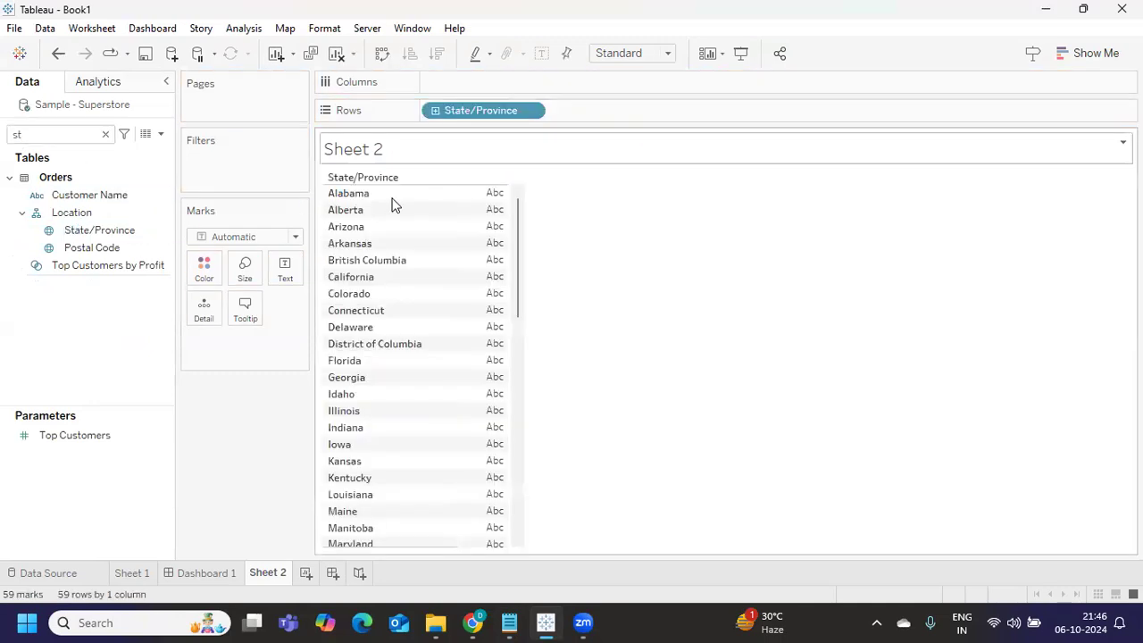
{"action": "left_click", "coordinate": [73, 138]}
{"action": "key", "text": "BackSpace"}
{"action": "type", "text": "a"}
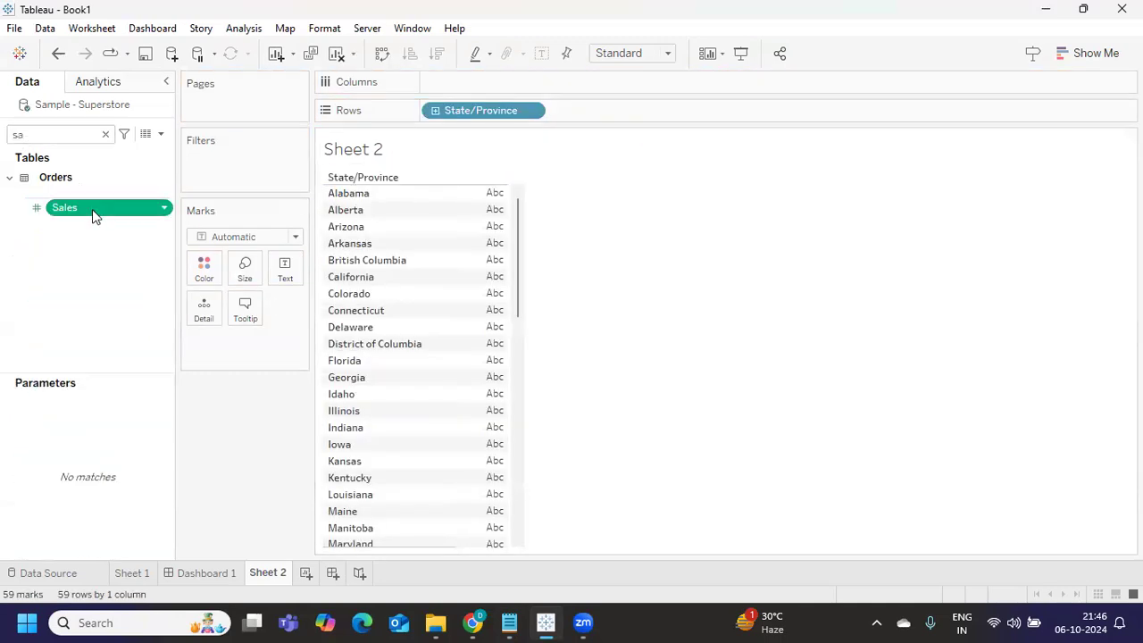
{"action": "left_click_drag", "start_coordinate": [128, 222], "coordinate": [493, 88]}
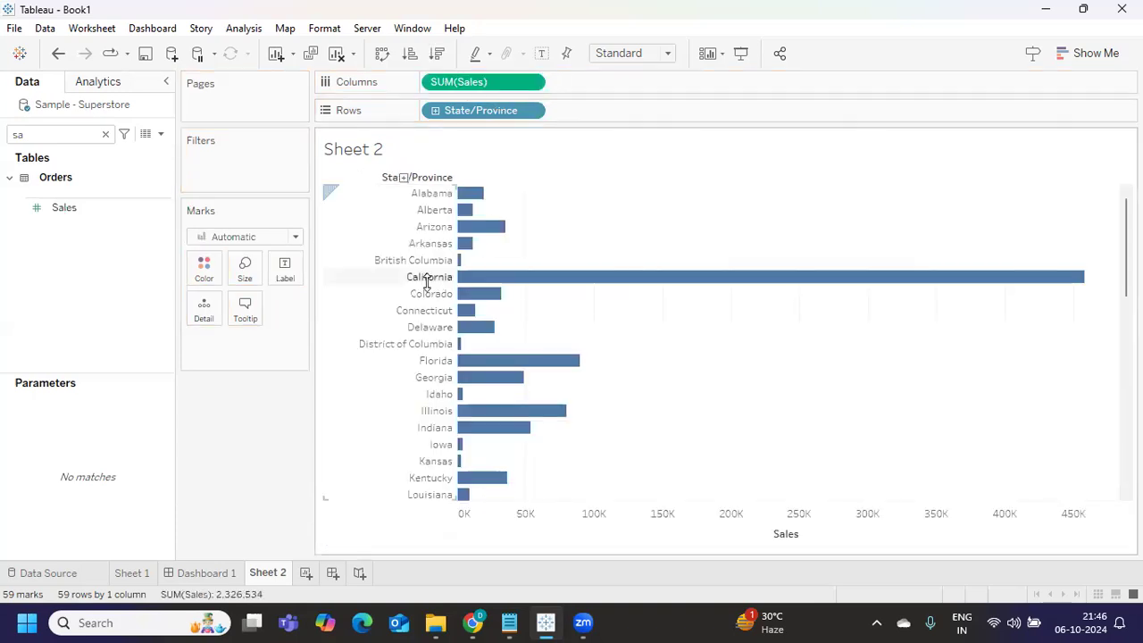
{"action": "left_click", "coordinate": [436, 55]}
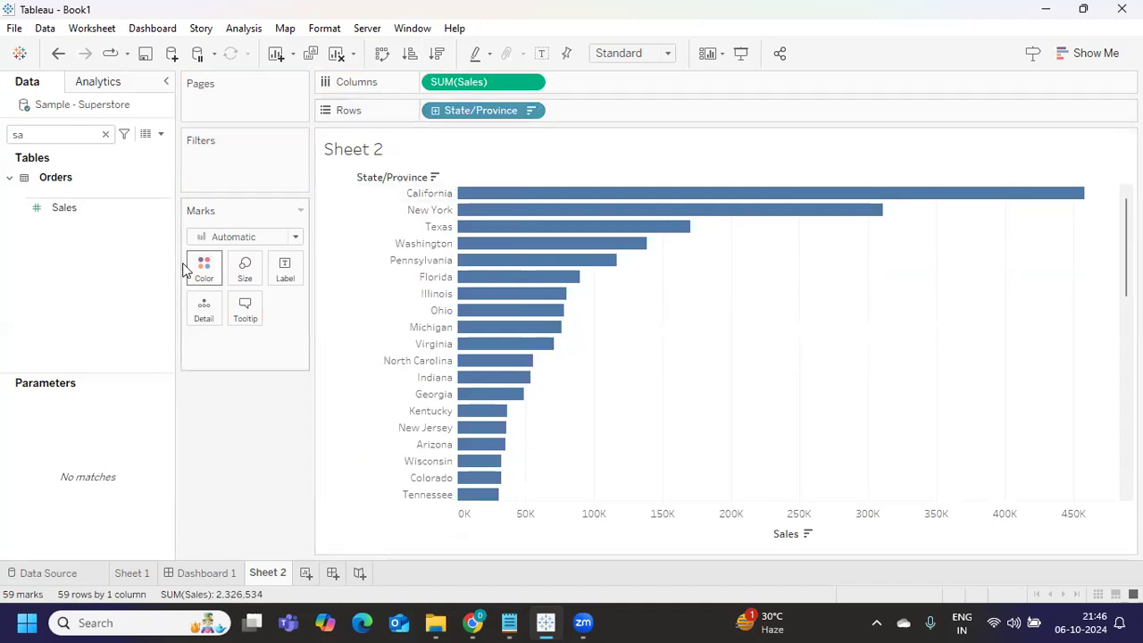
{"action": "left_click", "coordinate": [106, 136]}
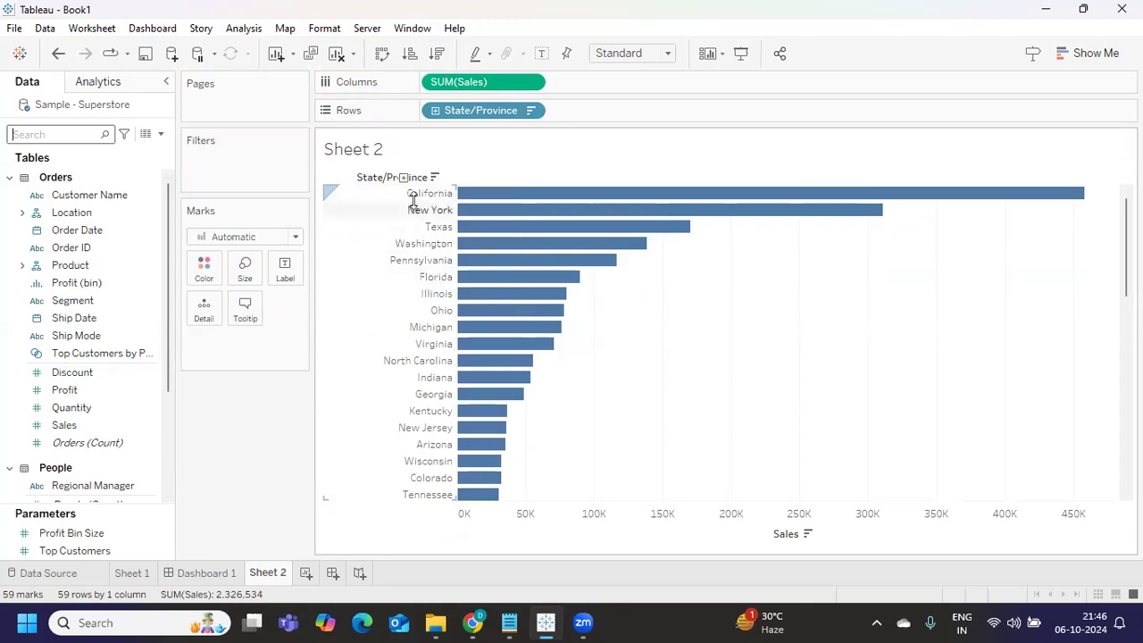
Create a String parameter 'Empty Parameter' with a blank current value and show its input control
{"action": "key", "text": "ctrl+f"}
{"action": "left_click", "coordinate": [161, 135]}
{"action": "left_click", "coordinate": [143, 170]}
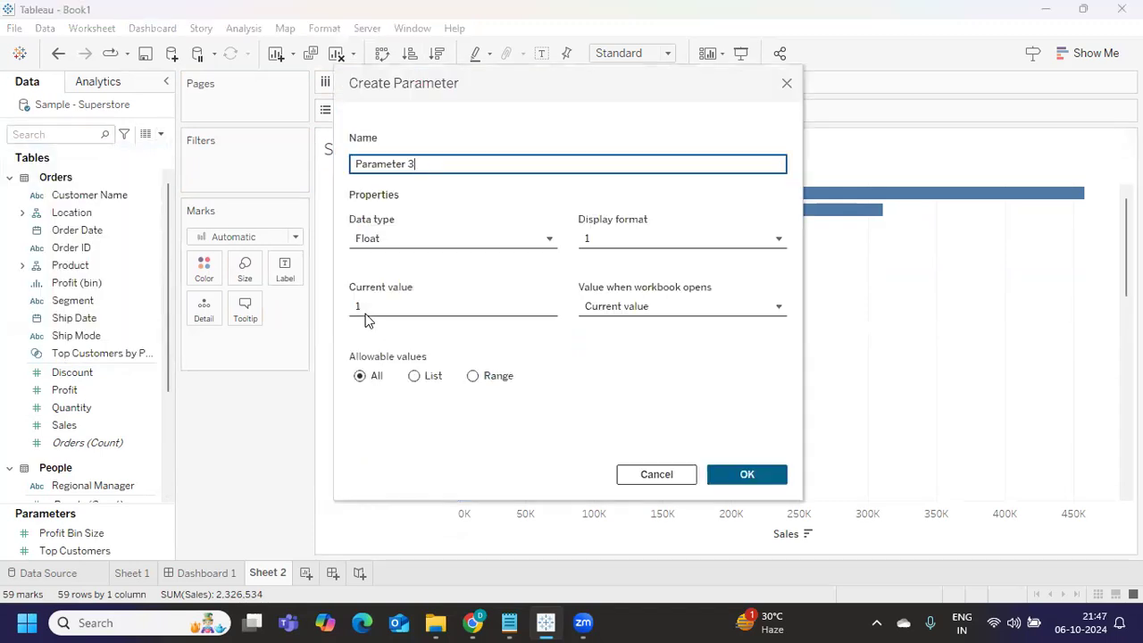
{"action": "type", "text": "Empty"}
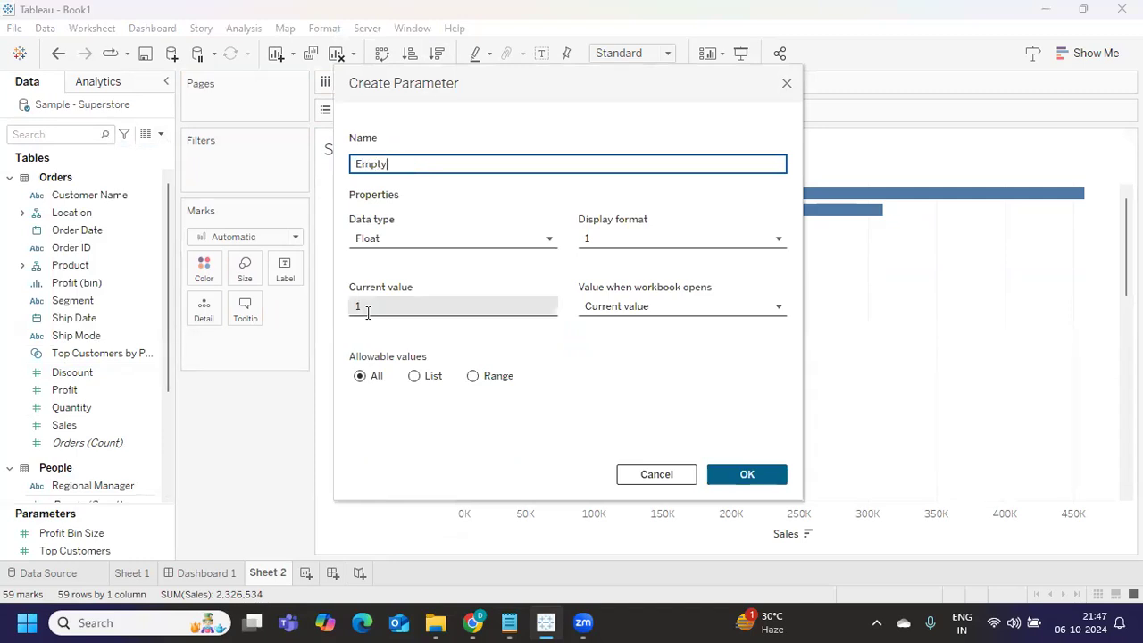
{"action": "type", "text": "Parameter"}
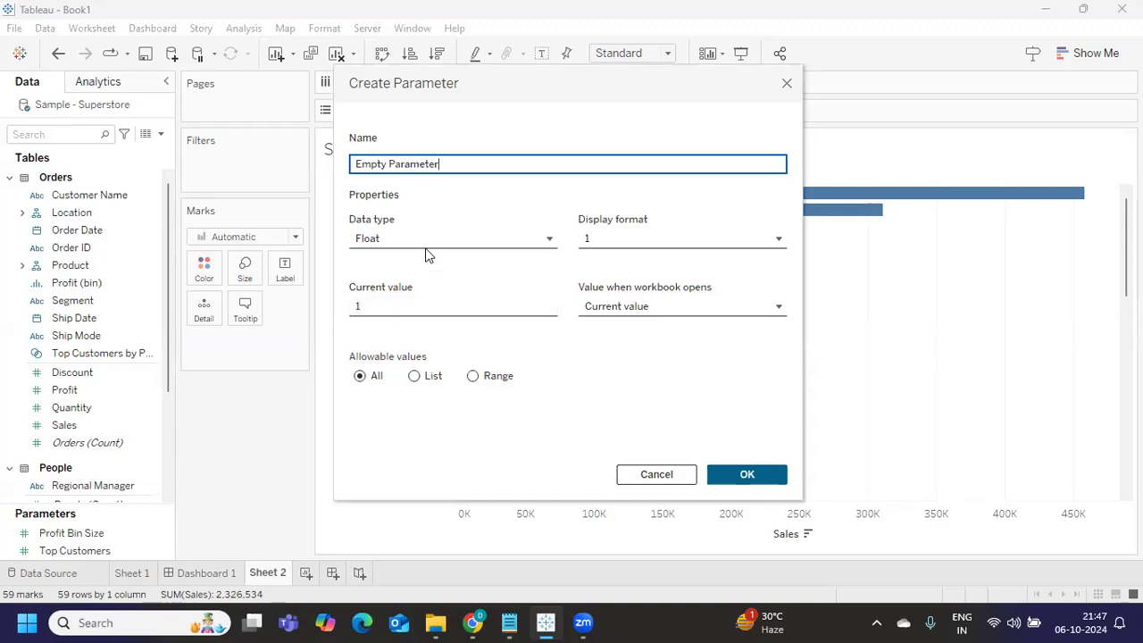
{"action": "left_click", "coordinate": [434, 239]}
{"action": "left_click", "coordinate": [416, 299]}
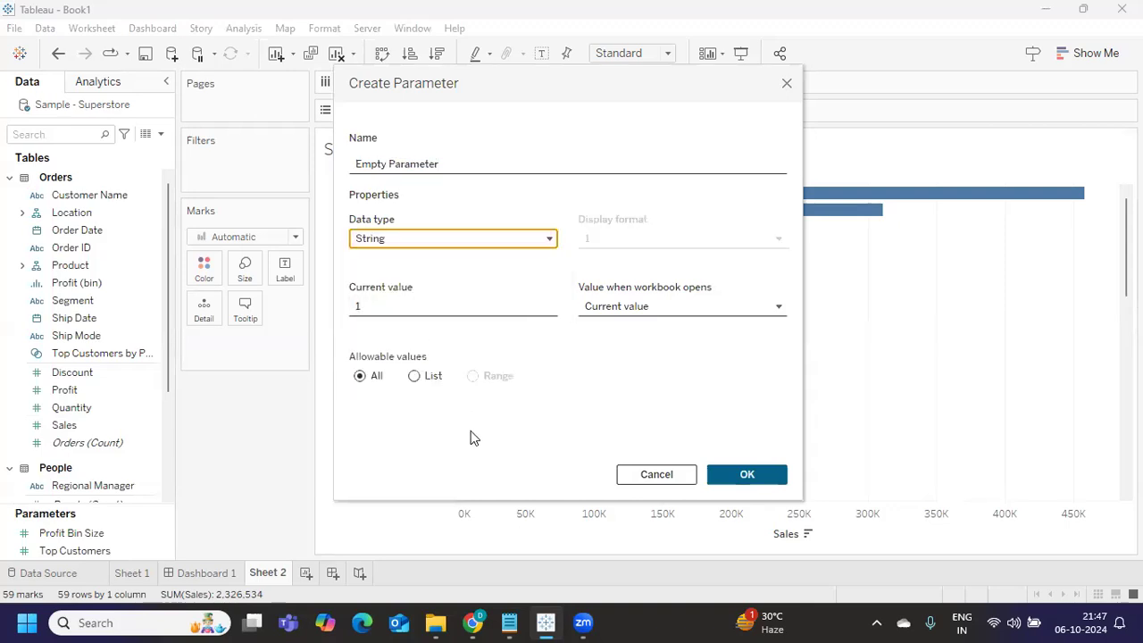
{"action": "left_click", "coordinate": [359, 306]}
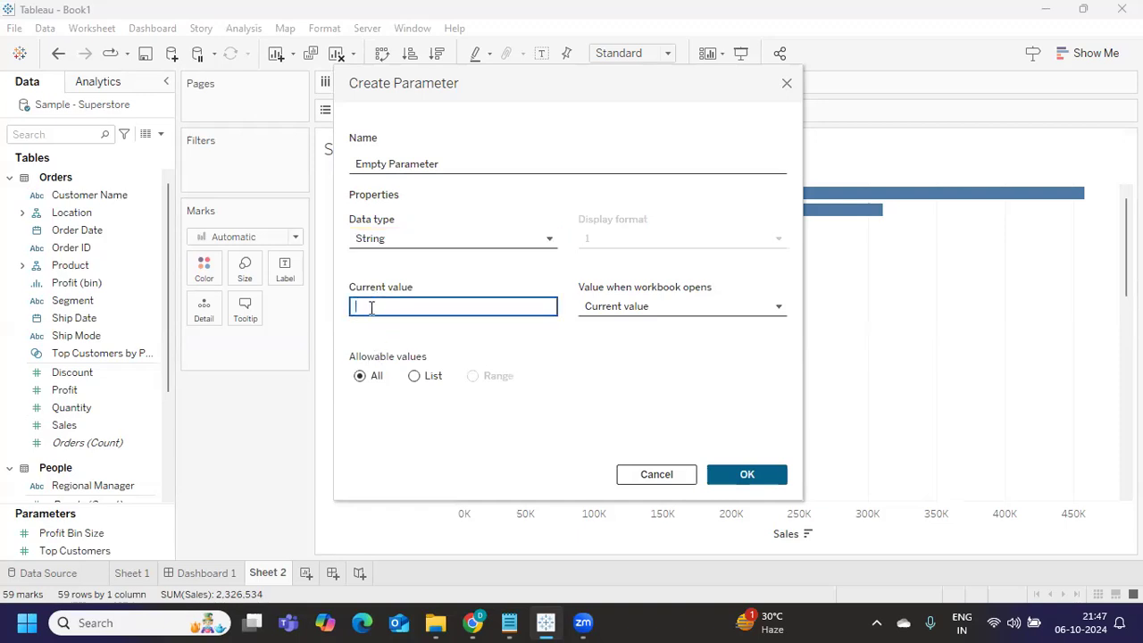
{"action": "left_click", "coordinate": [727, 475]}
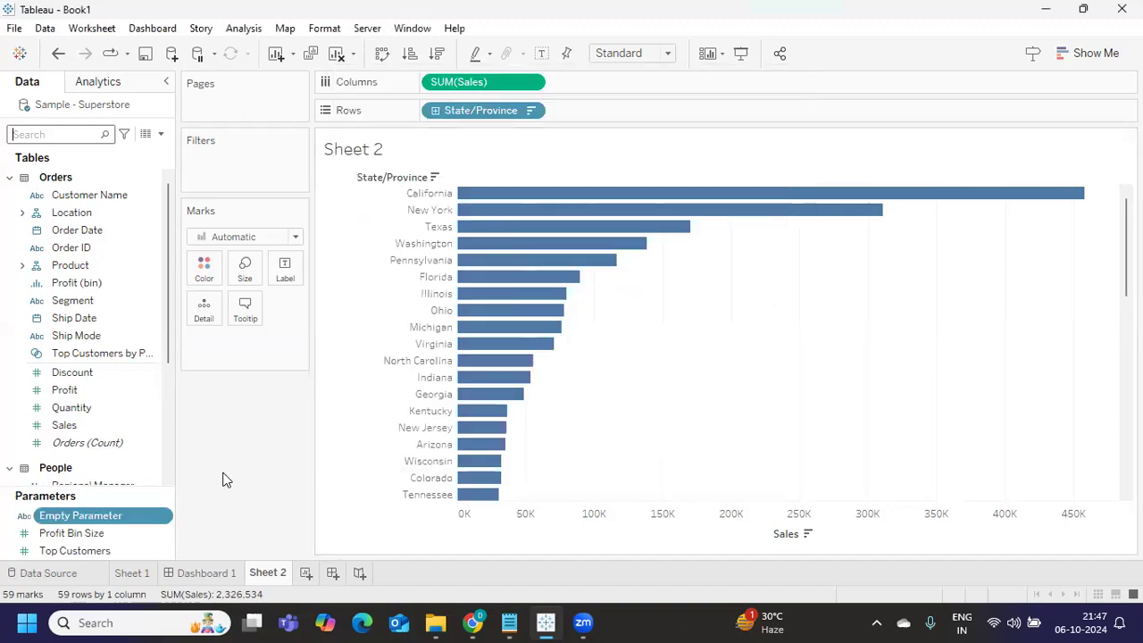
{"action": "left_click", "coordinate": [165, 522]}
{"action": "left_click", "coordinate": [221, 215]}
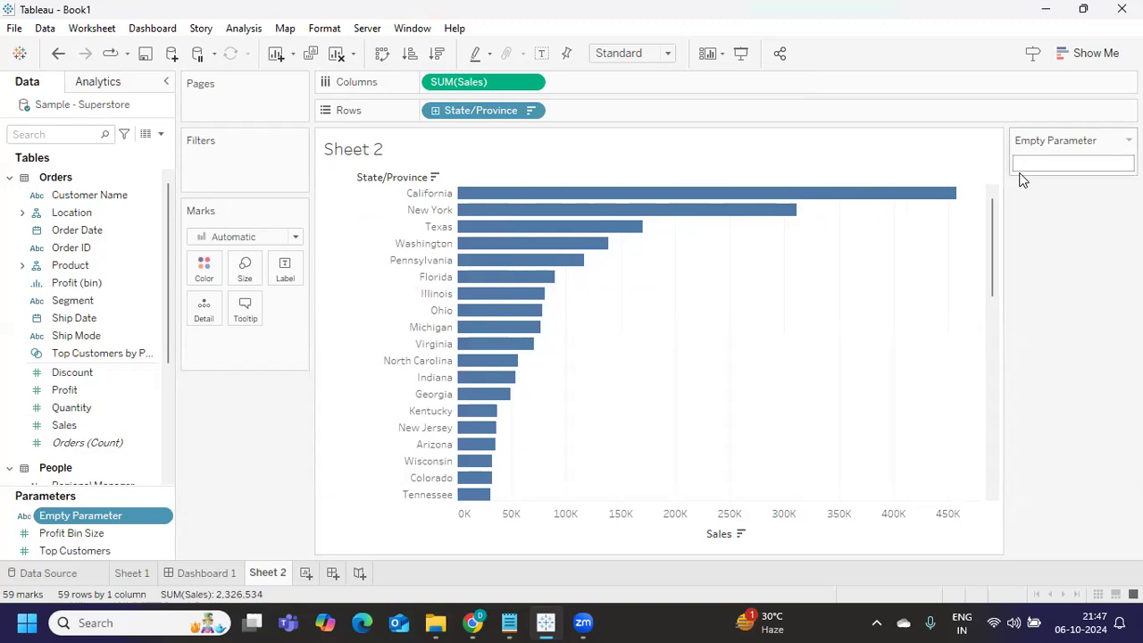
Start a calculated field PemptyParameter with IF [Empty Parameter] = [State/Province]
{"action": "left_click", "coordinate": [161, 134]}
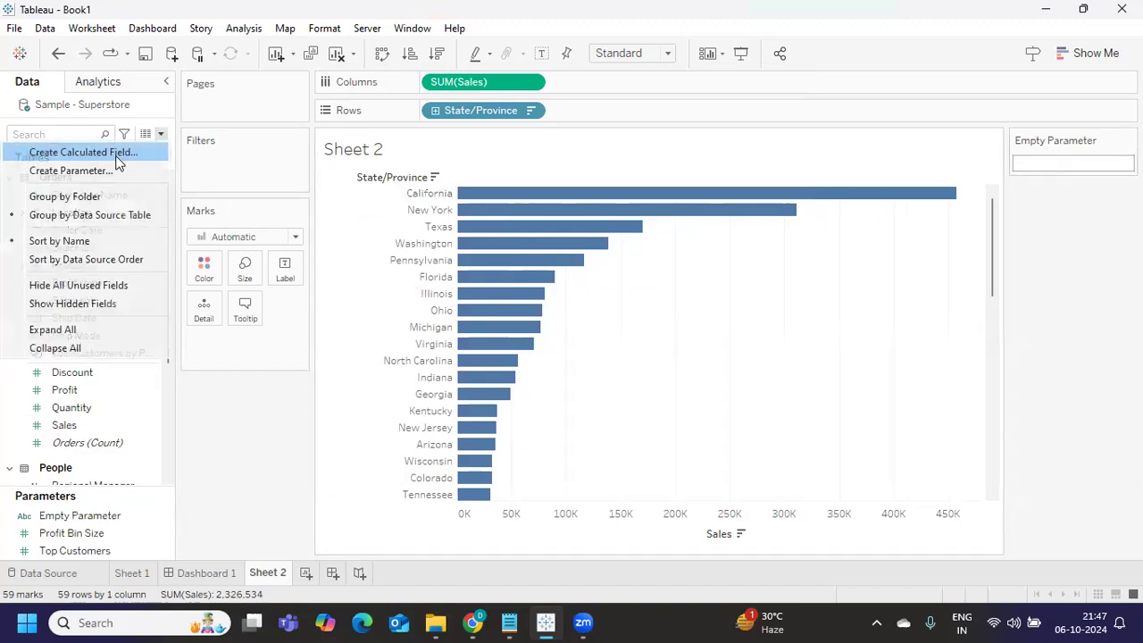
{"action": "left_click", "coordinate": [116, 157]}
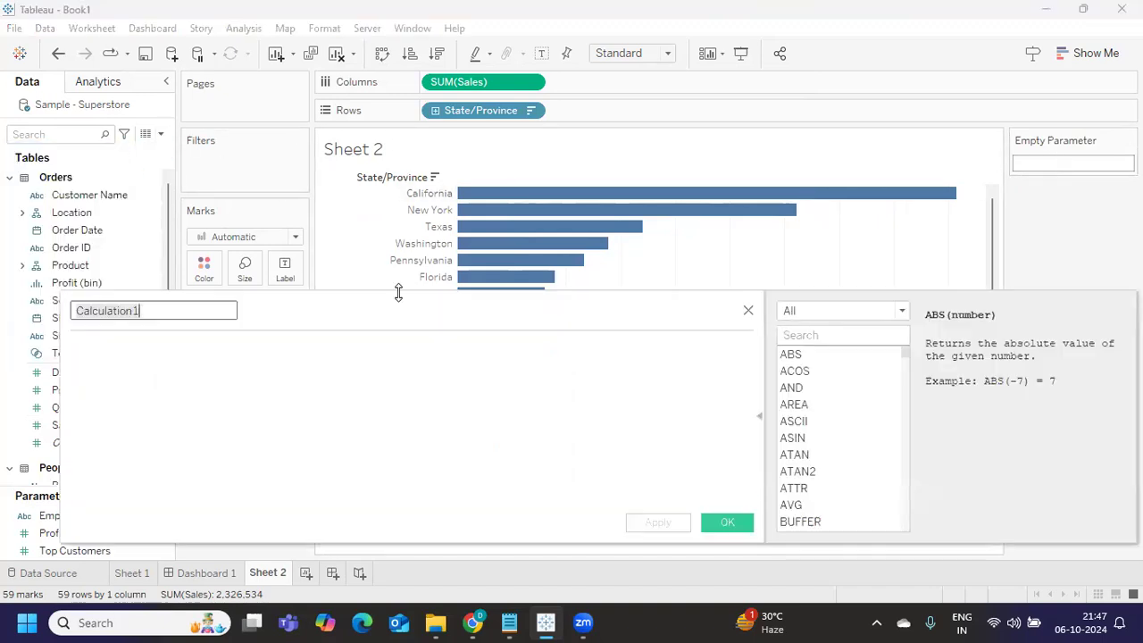
{"action": "type", "text": "PemptyParameter"}
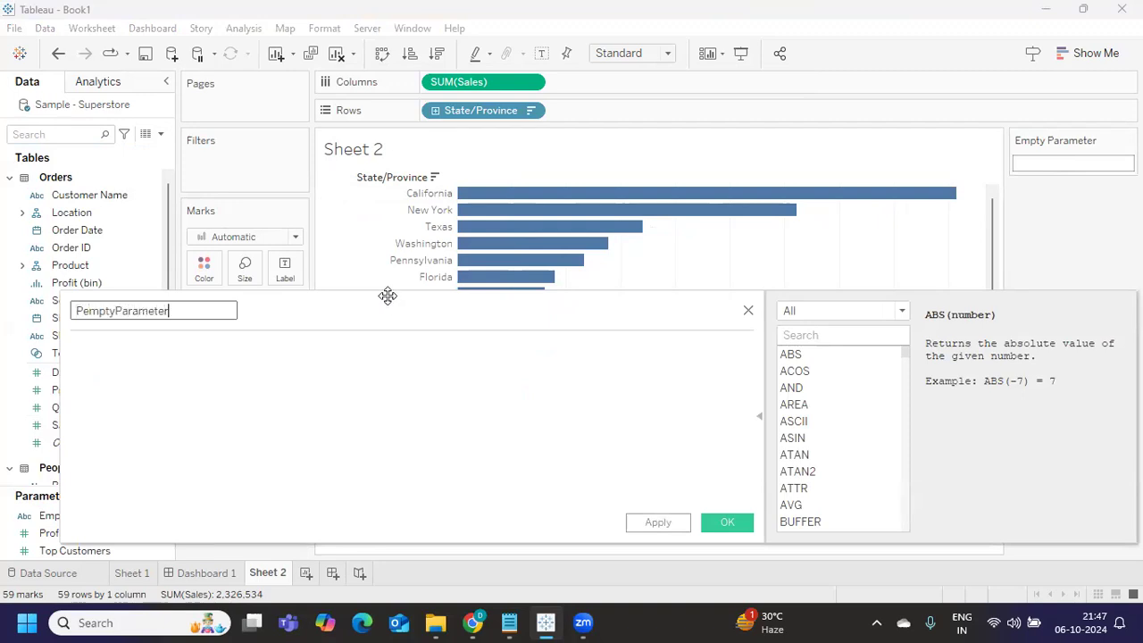
{"action": "key", "text": "Tab"}
{"action": "type", "text": "IF em"}
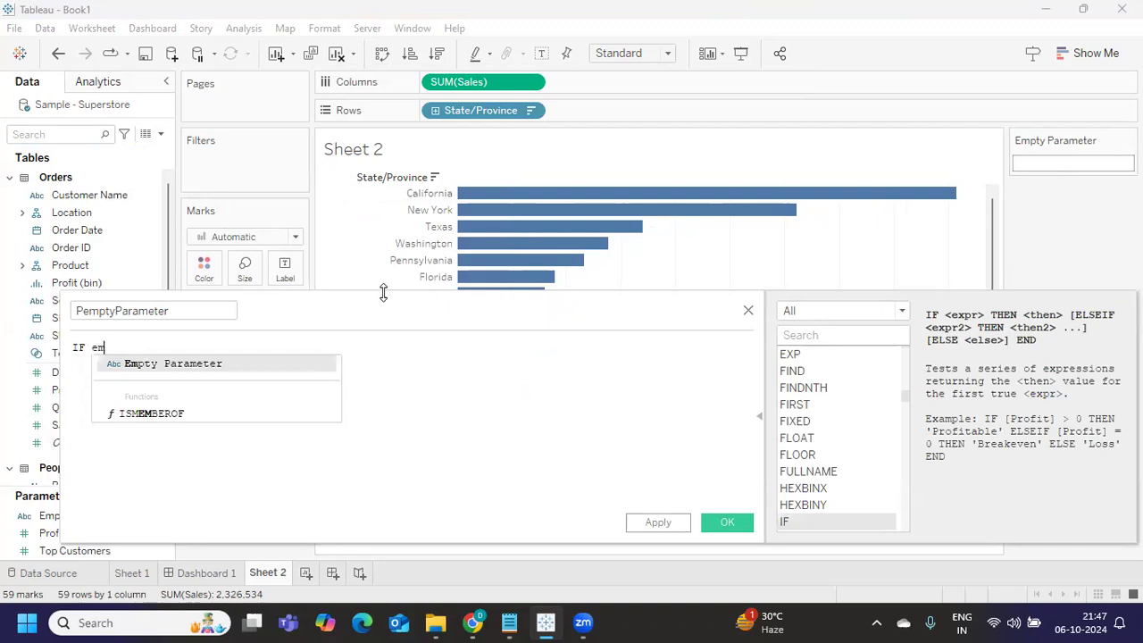
{"action": "key", "text": "Return"}
{"action": "type", "text": "= st"}
{"action": "key", "text": "Down"}
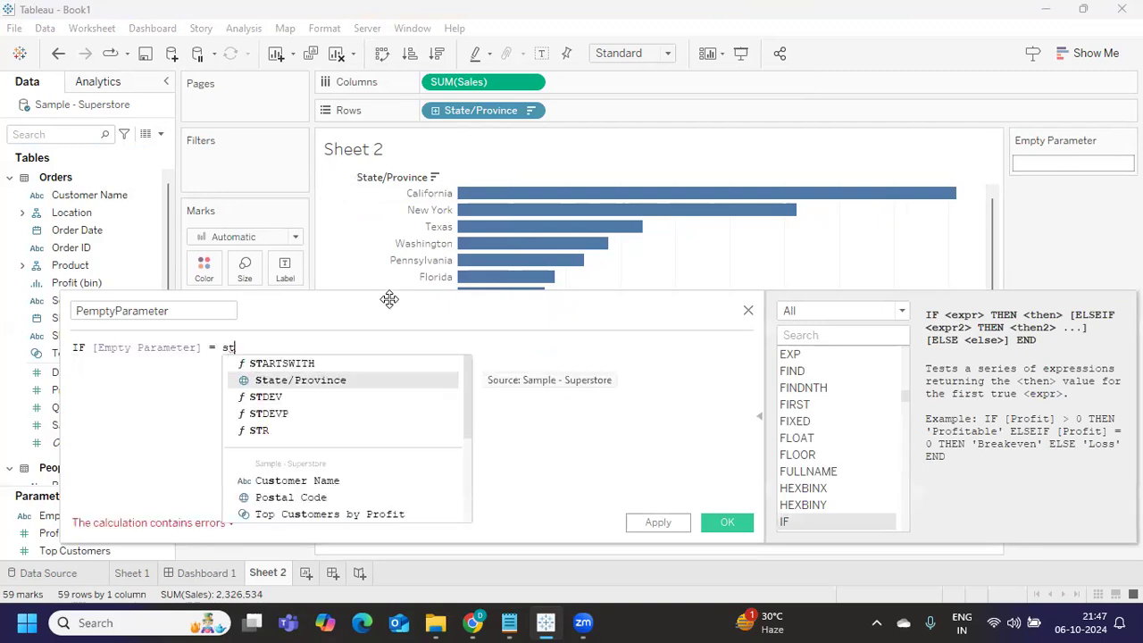
{"action": "key", "text": "Return"}
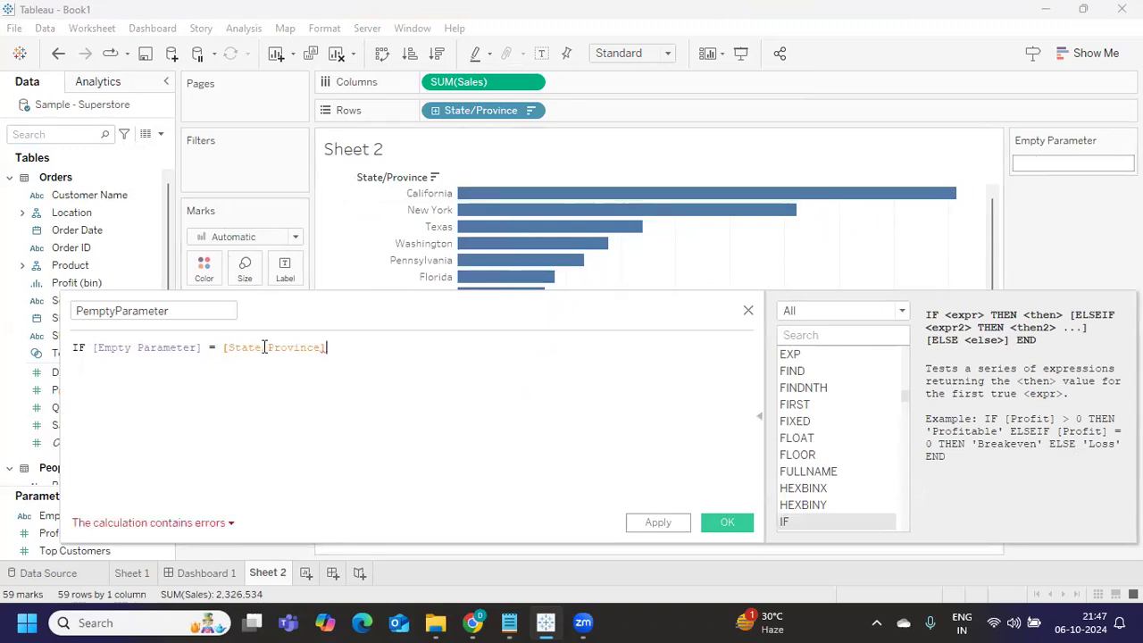
Finish the formula with THEN [Category] ELSE [State/Province] END and apply it
{"action": "type", "text": "the"}
{"action": "key", "text": "Return"}
{"action": "type", "text": "cat"}
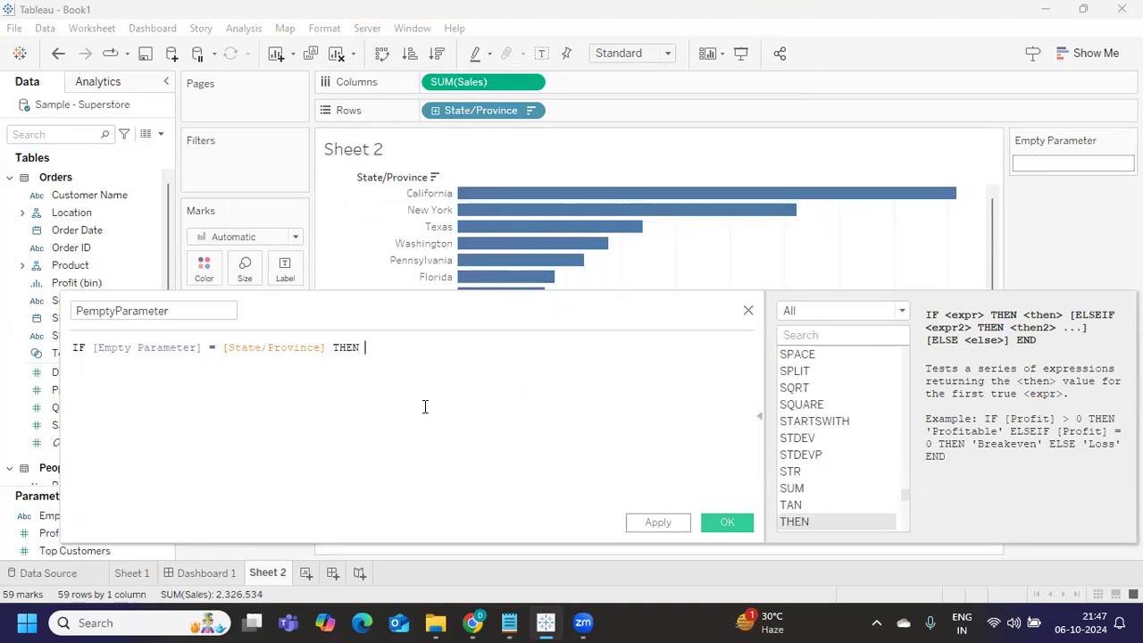
{"action": "key", "text": "Return"}
{"action": "type", "text": "el"}
{"action": "key", "text": "Return"}
{"action": "type", "text": "sta"}
{"action": "key", "text": "Down"}
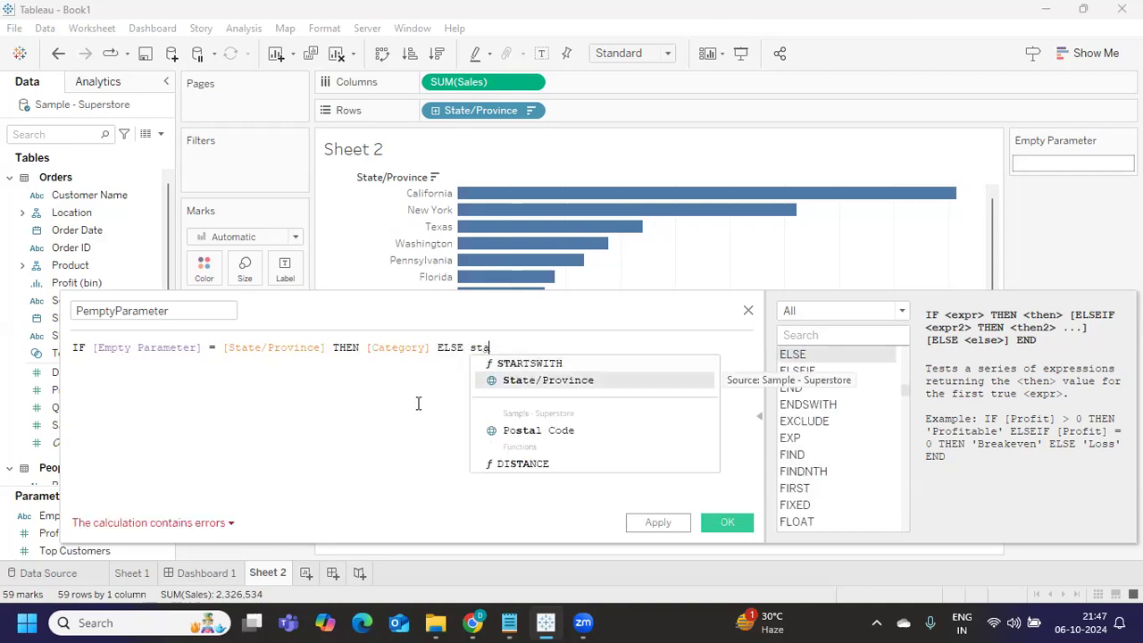
{"action": "key", "text": "Return"}
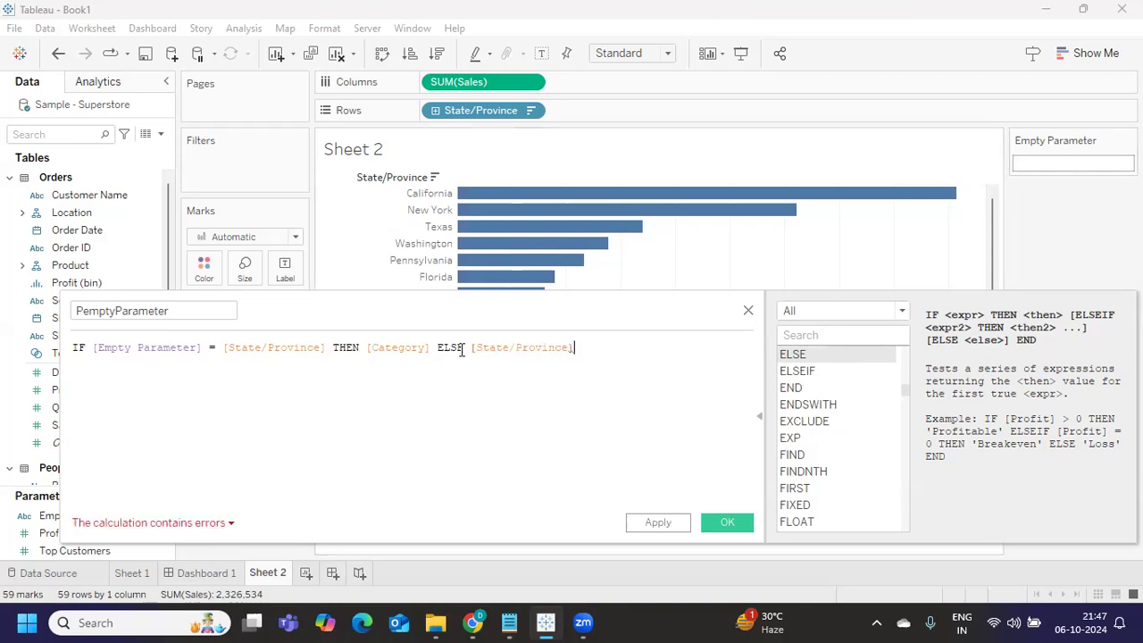
{"action": "left_click_drag", "start_coordinate": [468, 347], "coordinate": [578, 351]}
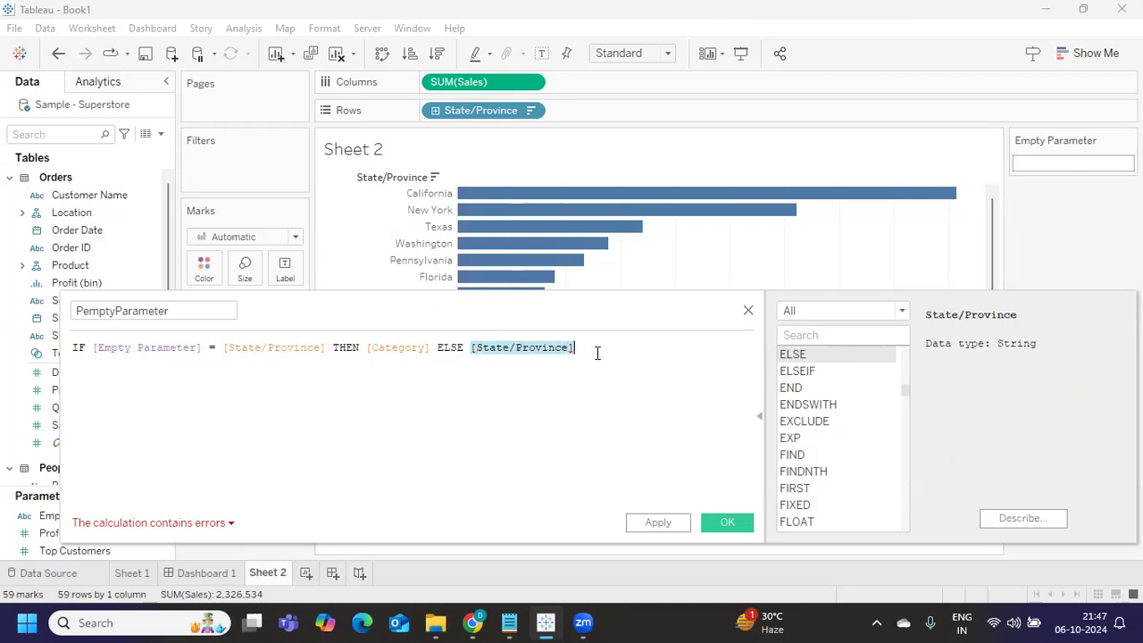
{"action": "left_click", "coordinate": [597, 353]}
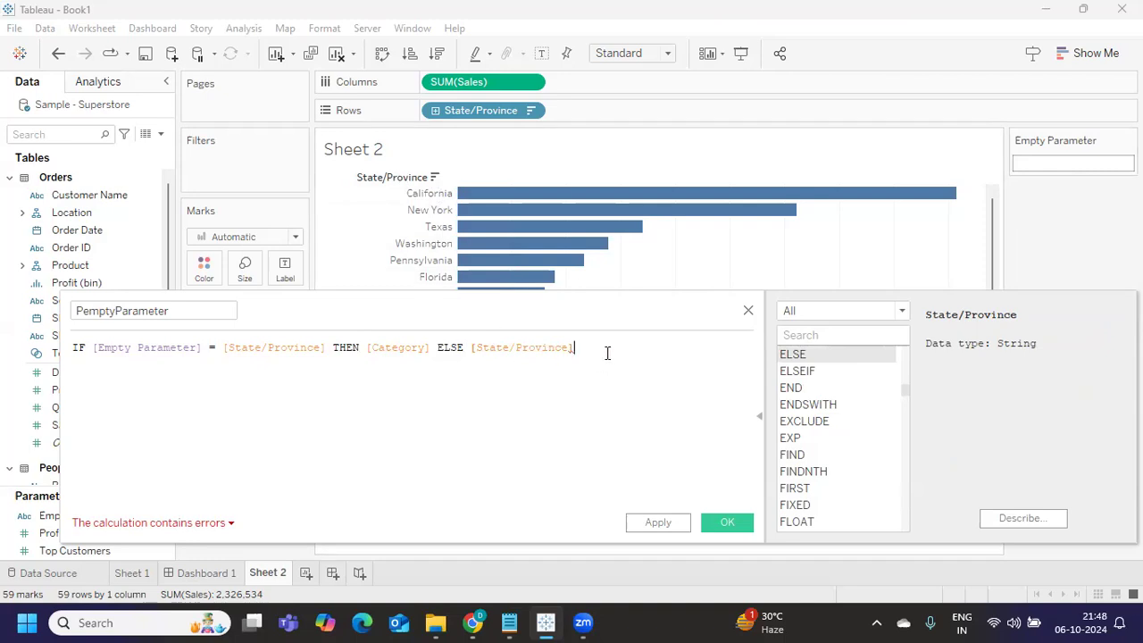
{"action": "type", "text": "endd"}
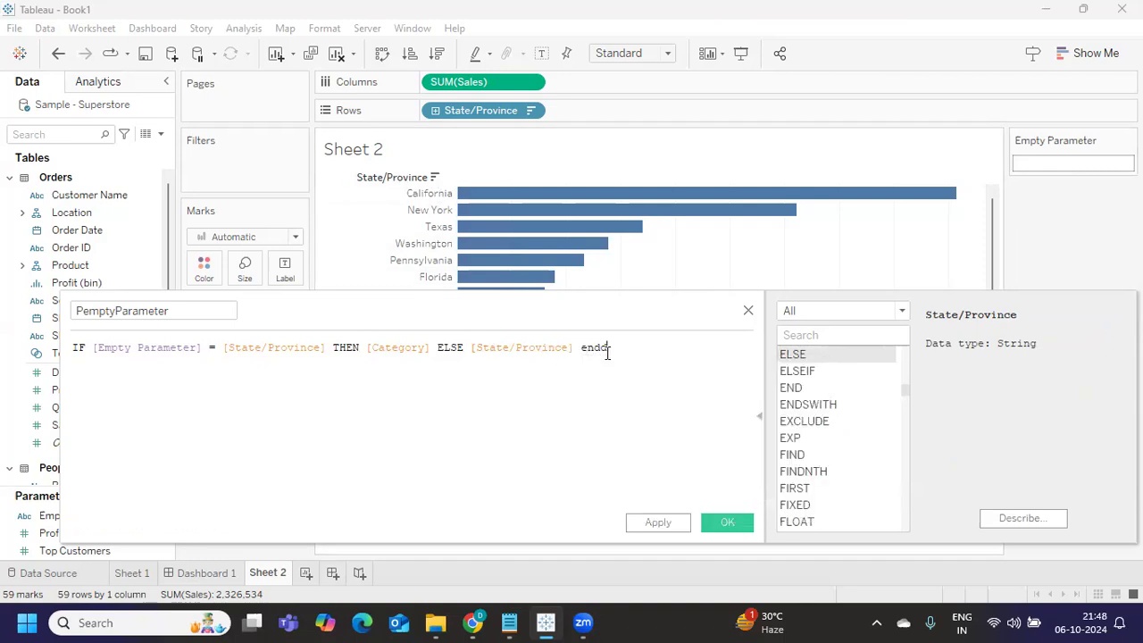
{"action": "key", "text": "BackSpace"}
{"action": "key", "text": "Return"}
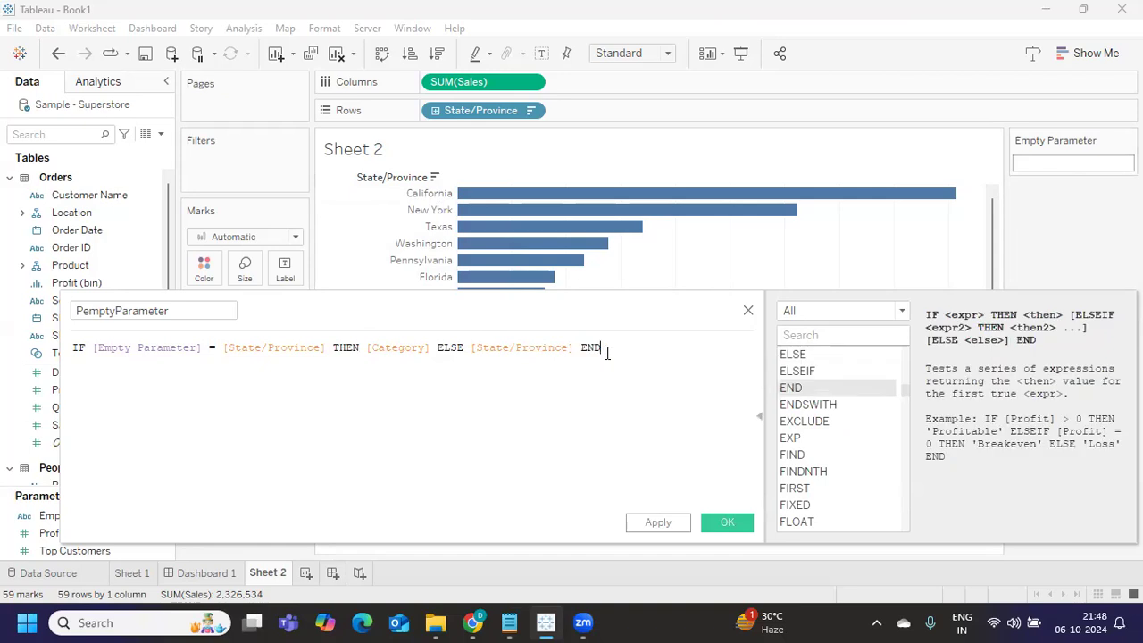
{"action": "left_click", "coordinate": [661, 525]}
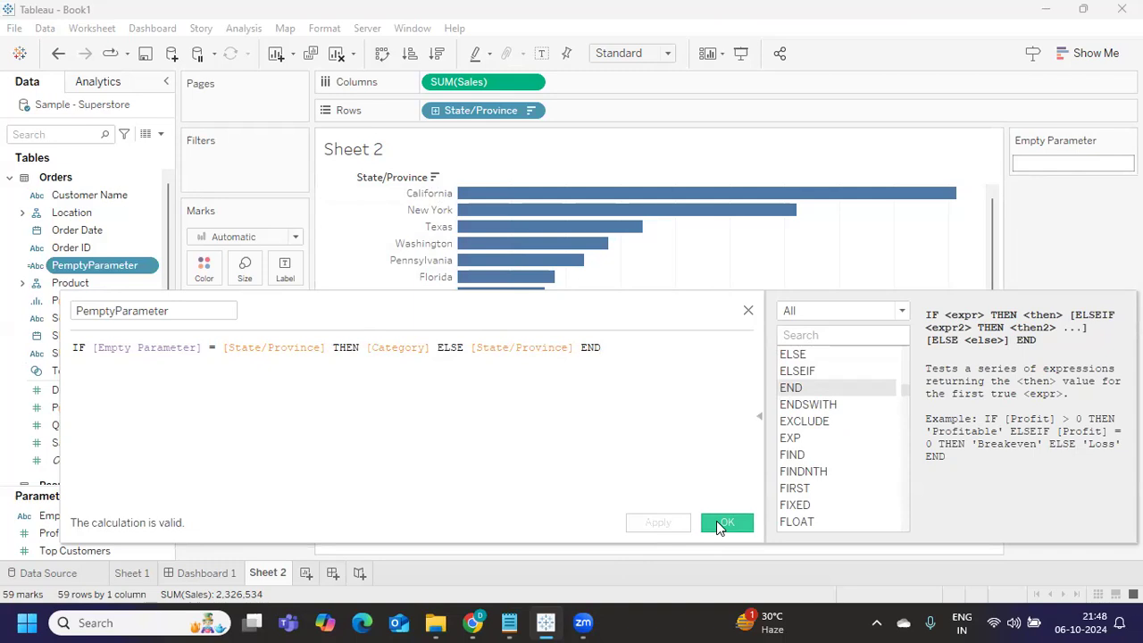
Add PemptyParameter to Rows beside State/Province and delete the old Parameter1 action
{"action": "left_click", "coordinate": [718, 521]}
{"action": "left_click_drag", "start_coordinate": [146, 264], "coordinate": [611, 126]}
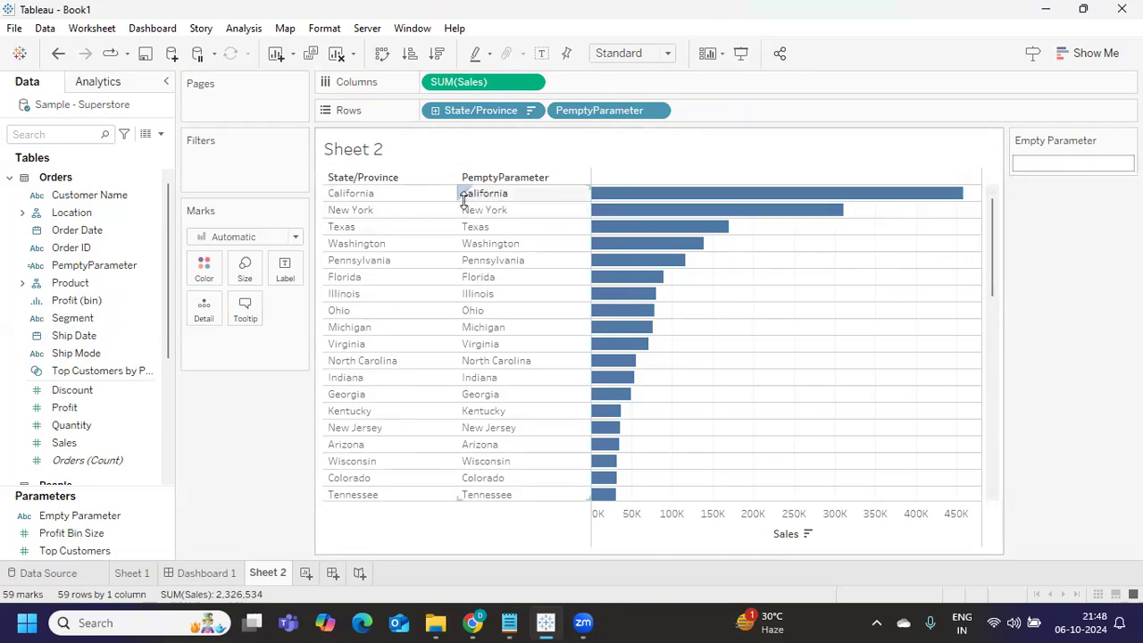
{"action": "left_click", "coordinate": [93, 29]}
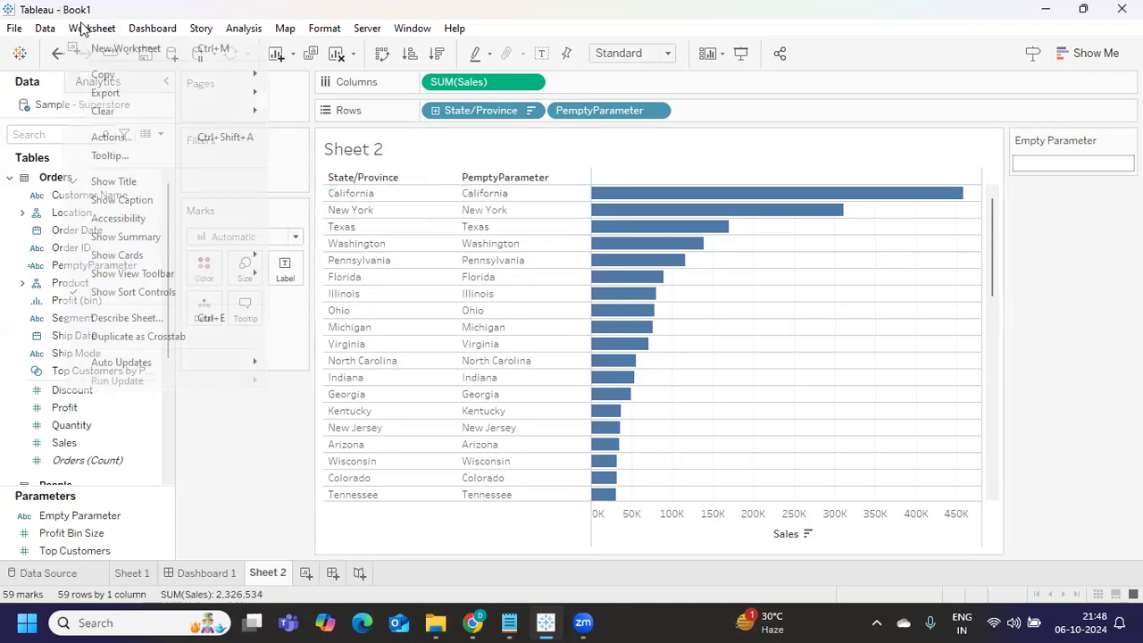
{"action": "left_click", "coordinate": [139, 137]}
{"action": "left_click", "coordinate": [417, 266]}
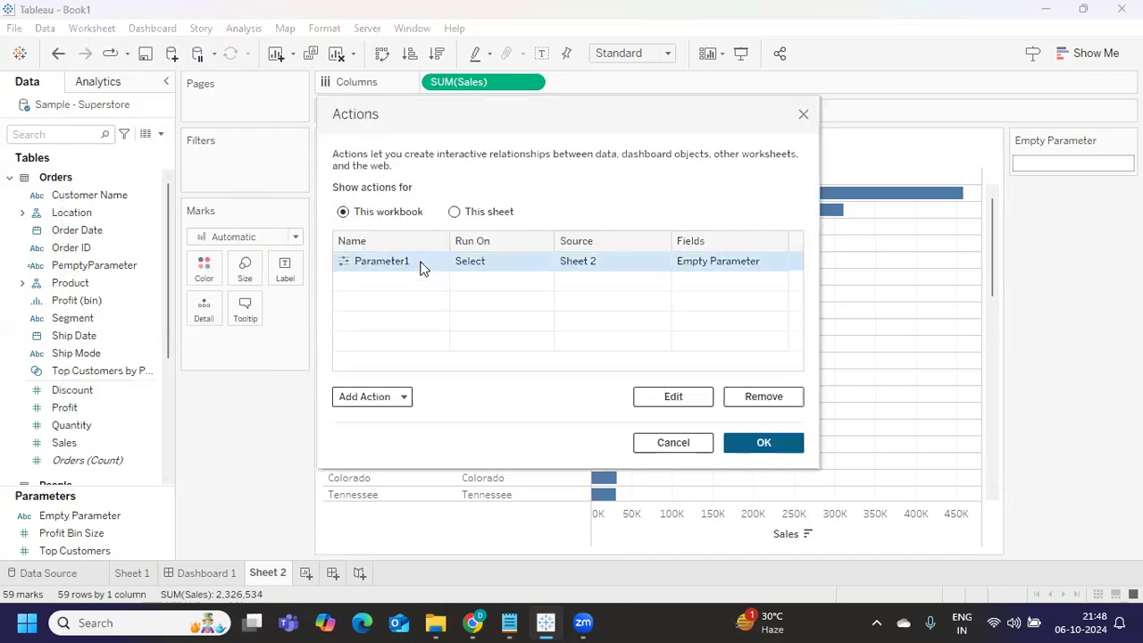
{"action": "left_click", "coordinate": [735, 404]}
Add a Change Parameter action targeting Empty Parameter with PemptyParameter as the source field
{"action": "left_click", "coordinate": [377, 398]}
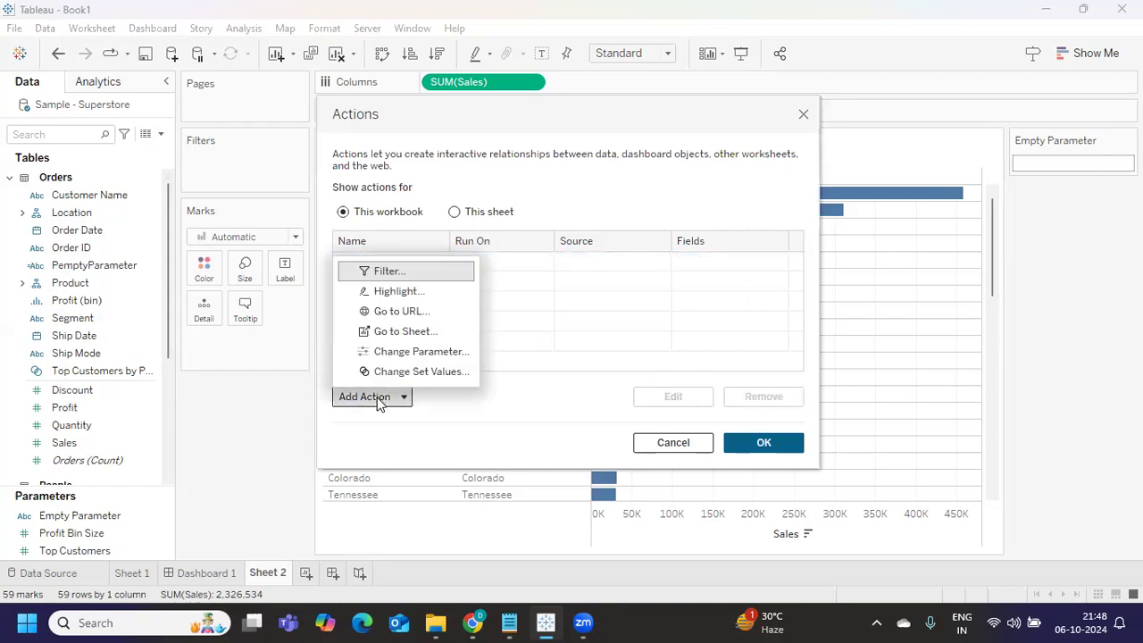
{"action": "left_click", "coordinate": [396, 352]}
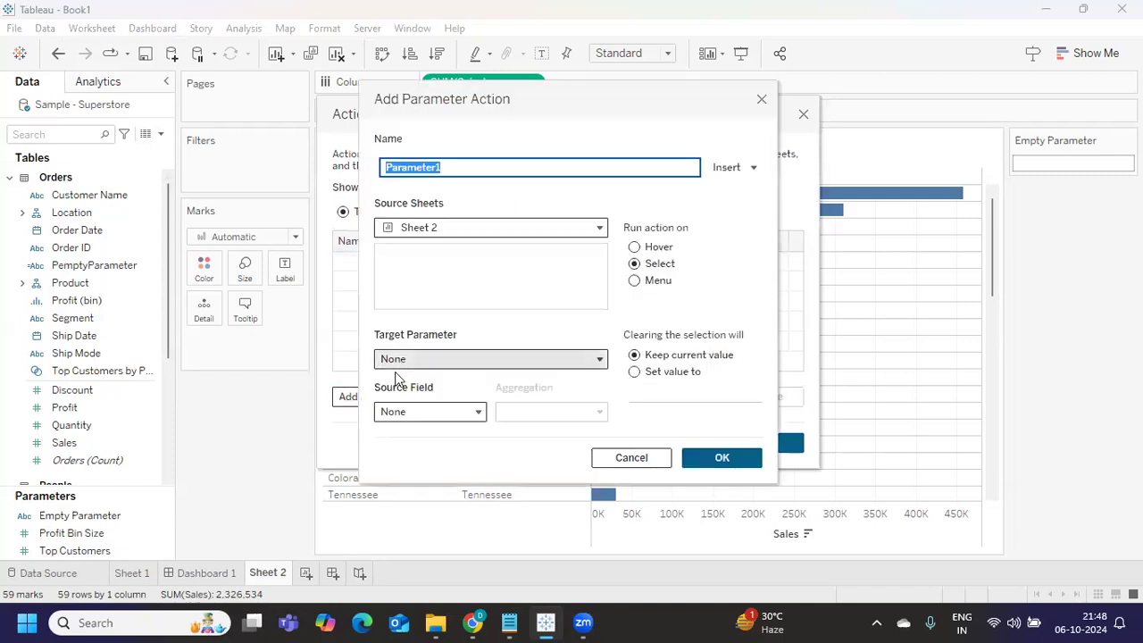
{"action": "left_click", "coordinate": [401, 360]}
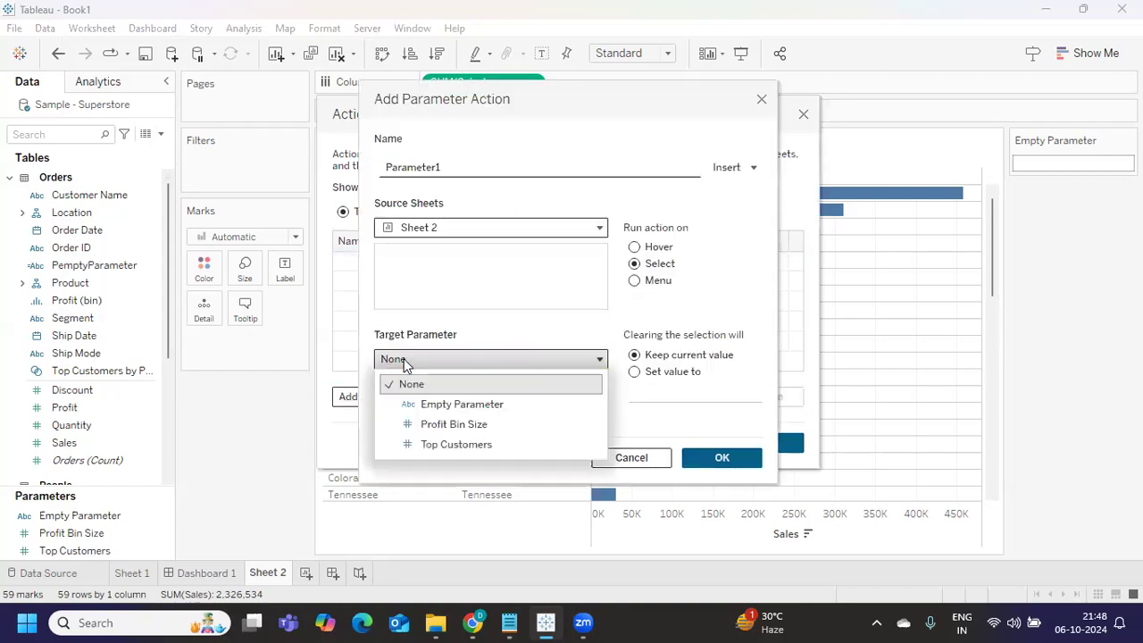
{"action": "left_click", "coordinate": [437, 406]}
{"action": "left_click", "coordinate": [390, 410]}
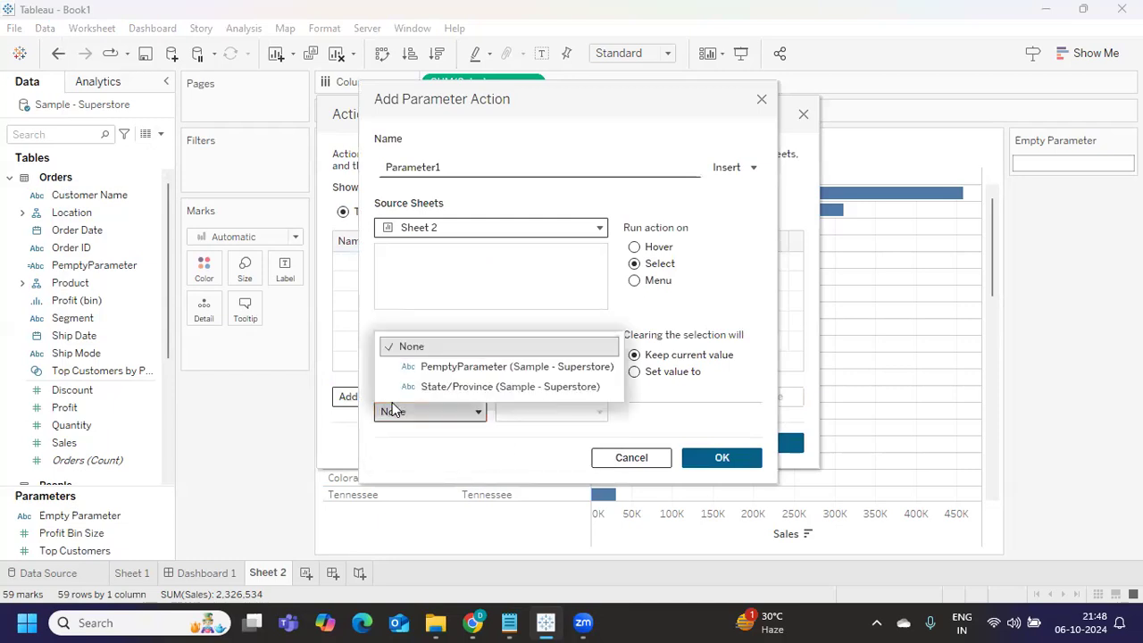
{"action": "left_click", "coordinate": [471, 368]}
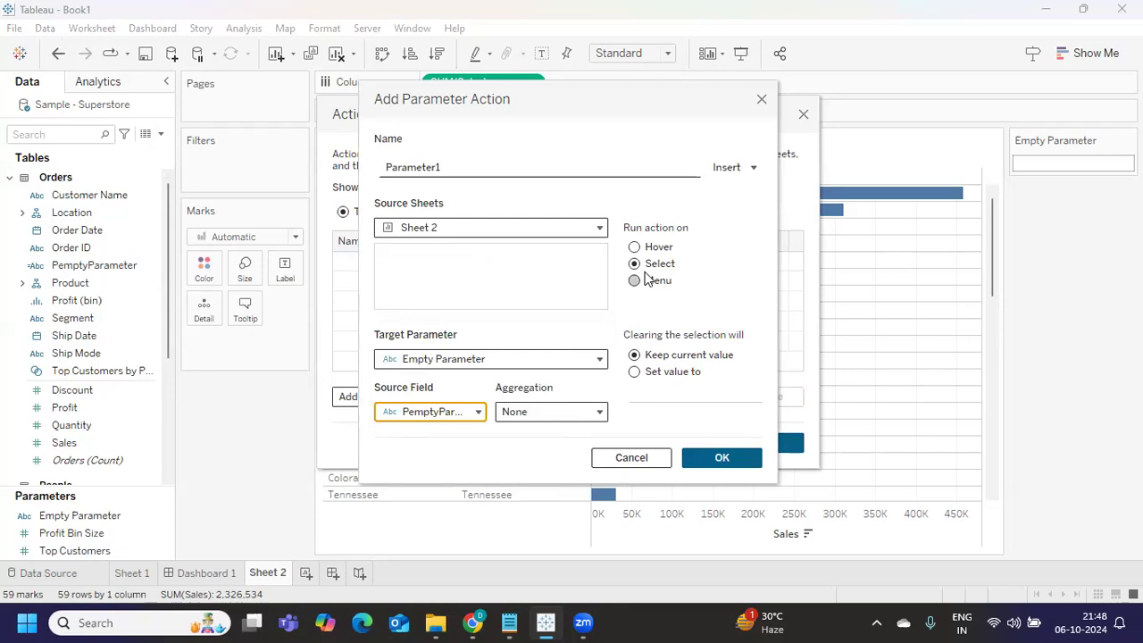
{"action": "left_click", "coordinate": [722, 459]}
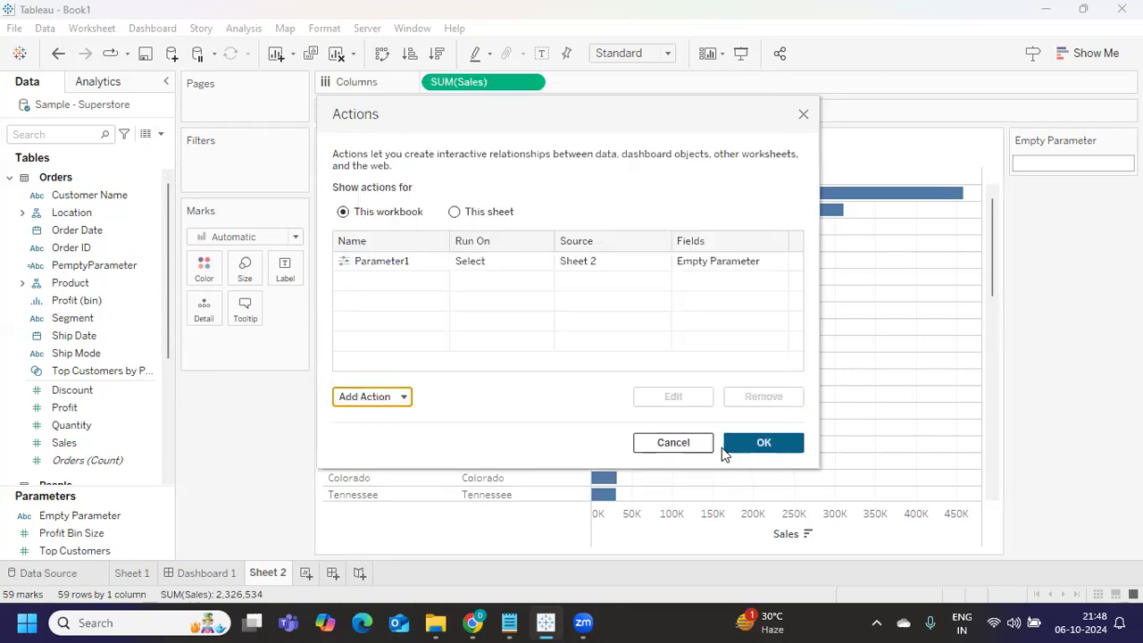
Expand California, New York and Texas into category sales, collapsing New York and Texas again
{"action": "left_click", "coordinate": [761, 444]}
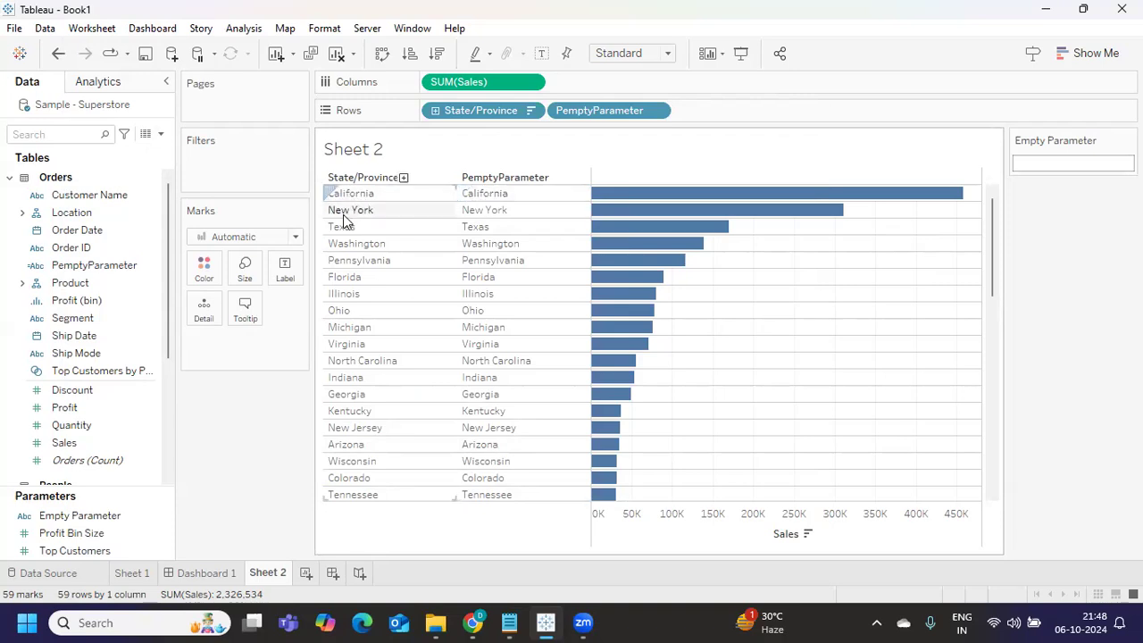
{"action": "left_click", "coordinate": [474, 193]}
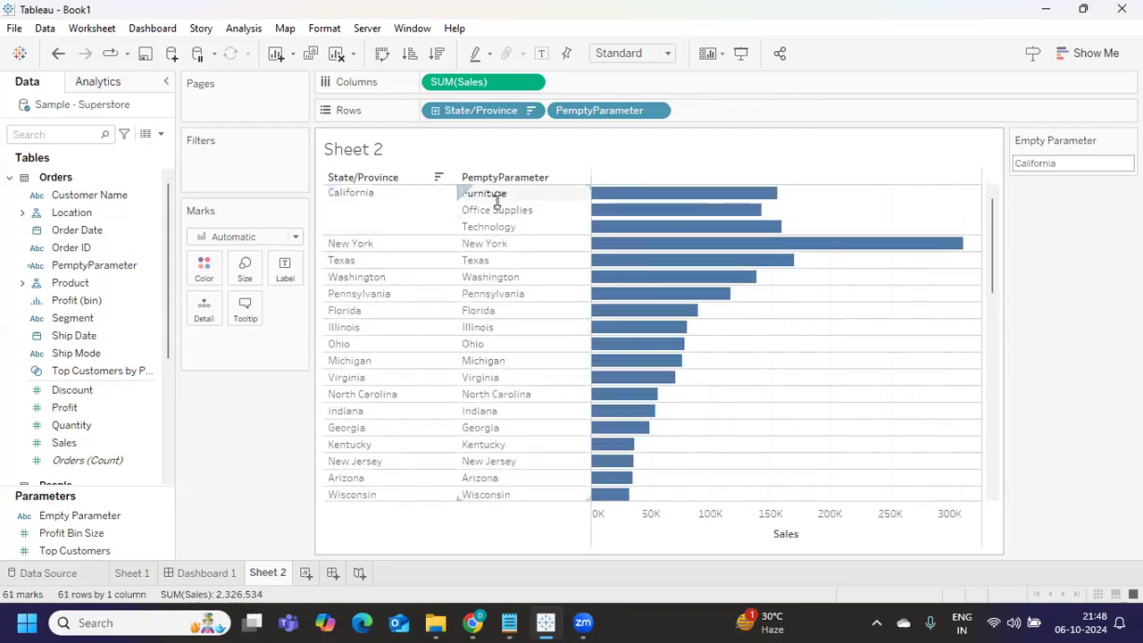
{"action": "left_click", "coordinate": [502, 243]}
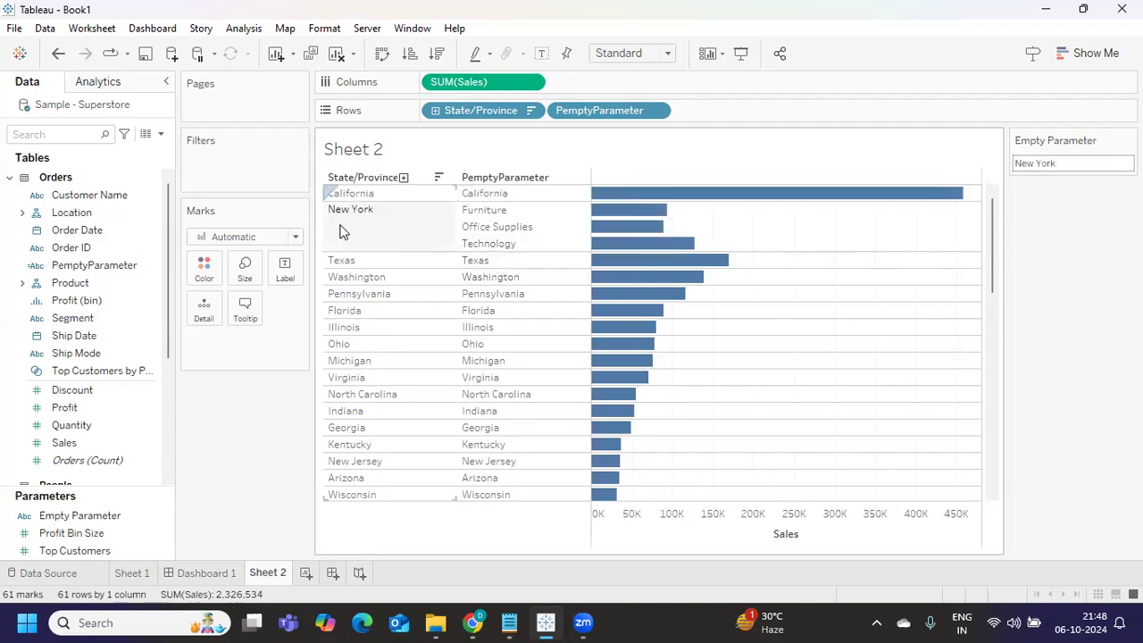
{"action": "left_click", "coordinate": [483, 217]}
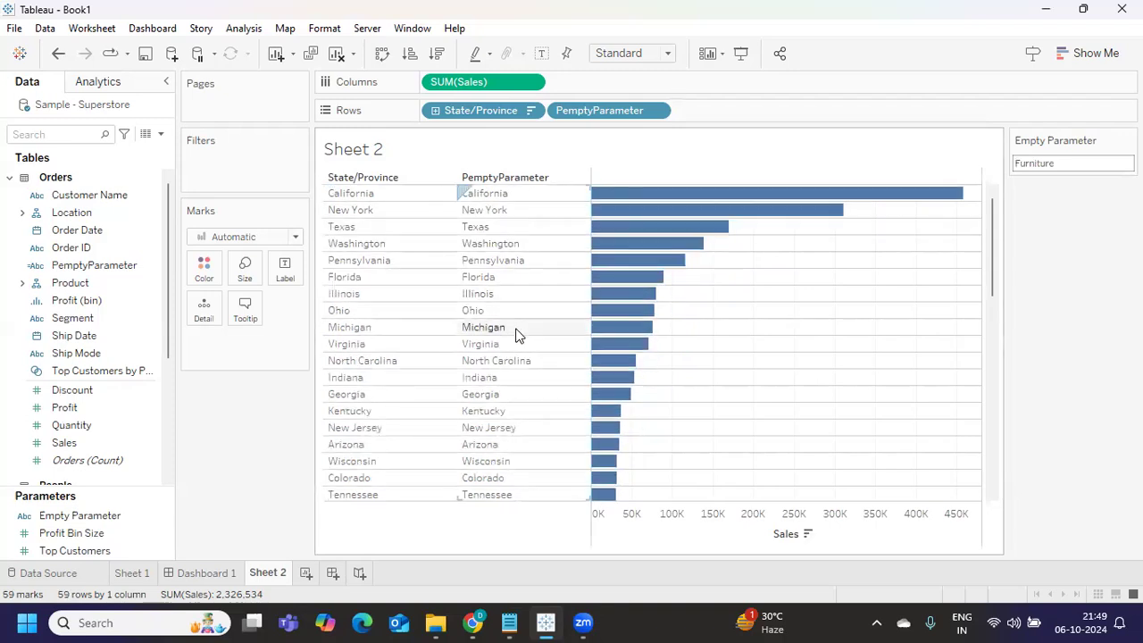
{"action": "left_click", "coordinate": [496, 229]}
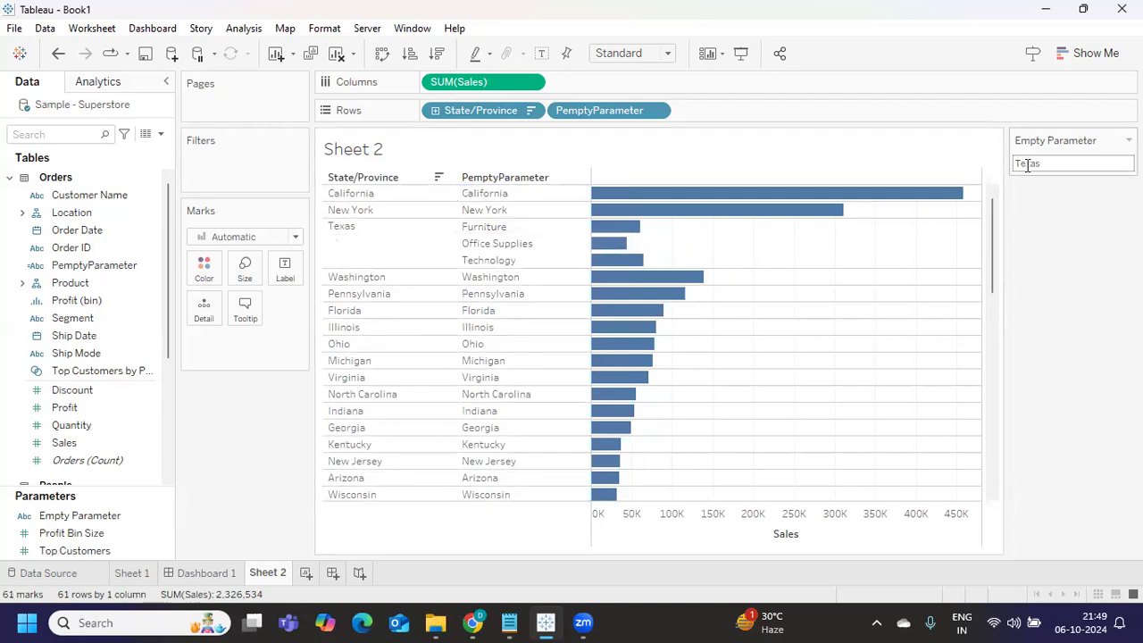
{"action": "left_click", "coordinate": [505, 229]}
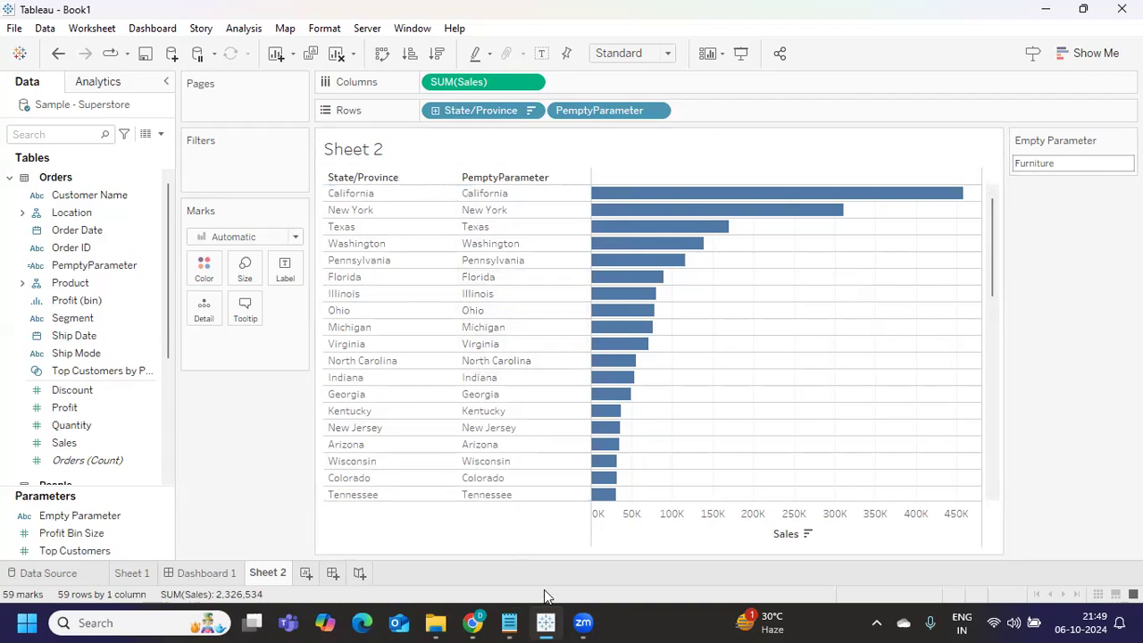
Bring up the interview notes and highlight the end of questions 2 and 3
{"action": "mouse_move", "coordinate": [511, 622]}
{"action": "left_click", "coordinate": [489, 550]}
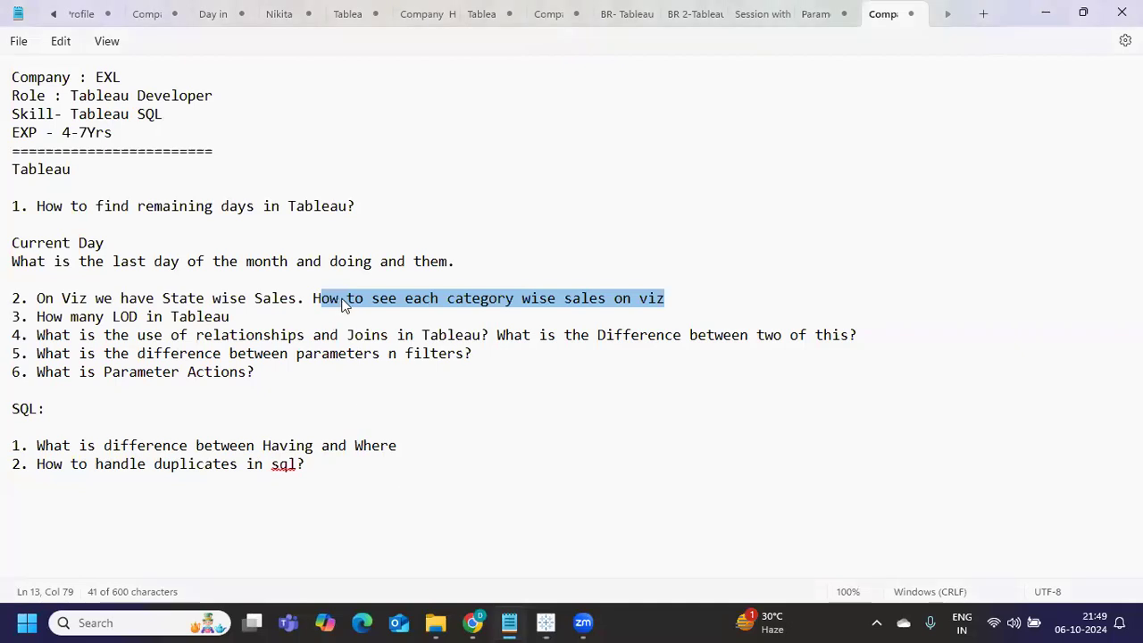
{"action": "left_click", "coordinate": [344, 306]}
{"action": "left_click_drag", "start_coordinate": [361, 316], "coordinate": [464, 314]}
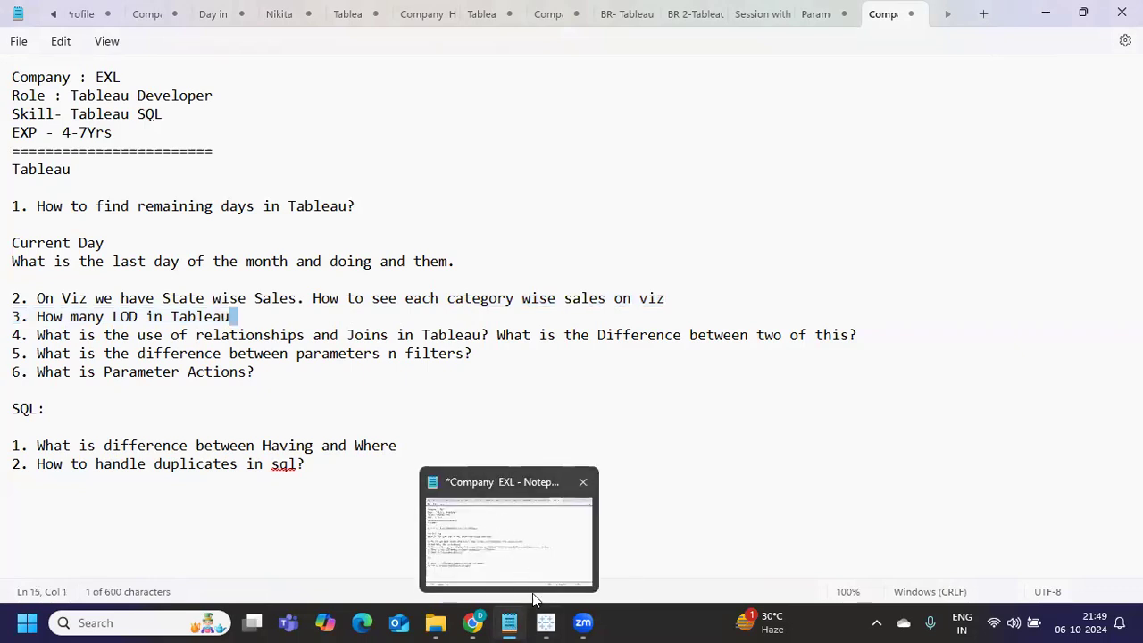
Glance at the Tableau workbook, then return to the notes and highlight question 3's ending
{"action": "mouse_move", "coordinate": [546, 623]}
{"action": "left_click", "coordinate": [536, 563]}
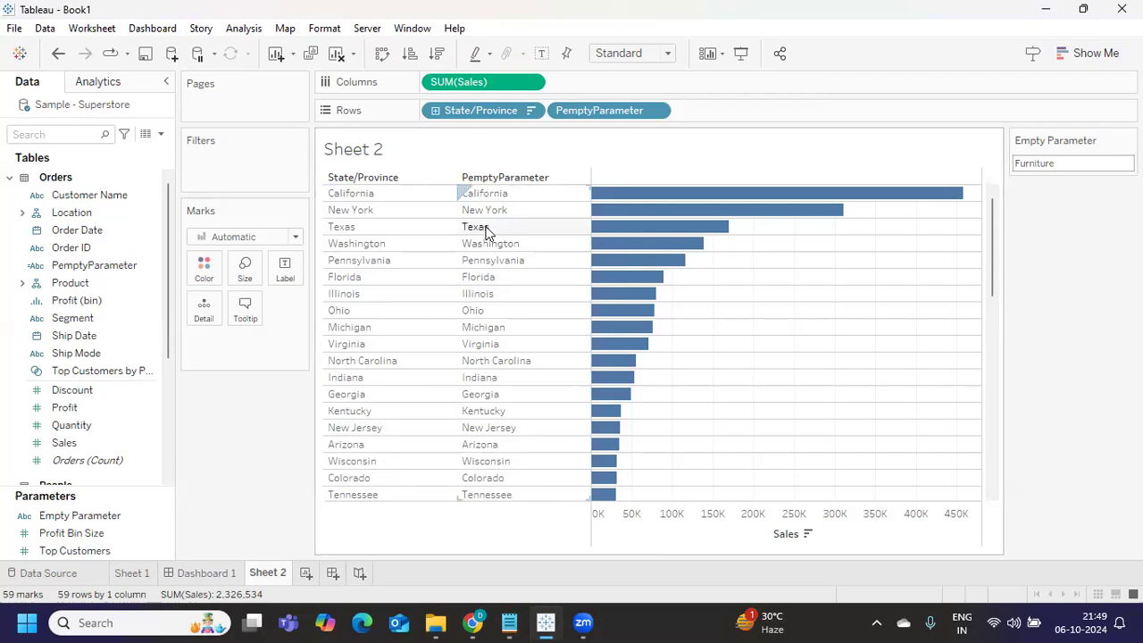
{"action": "mouse_move", "coordinate": [509, 622]}
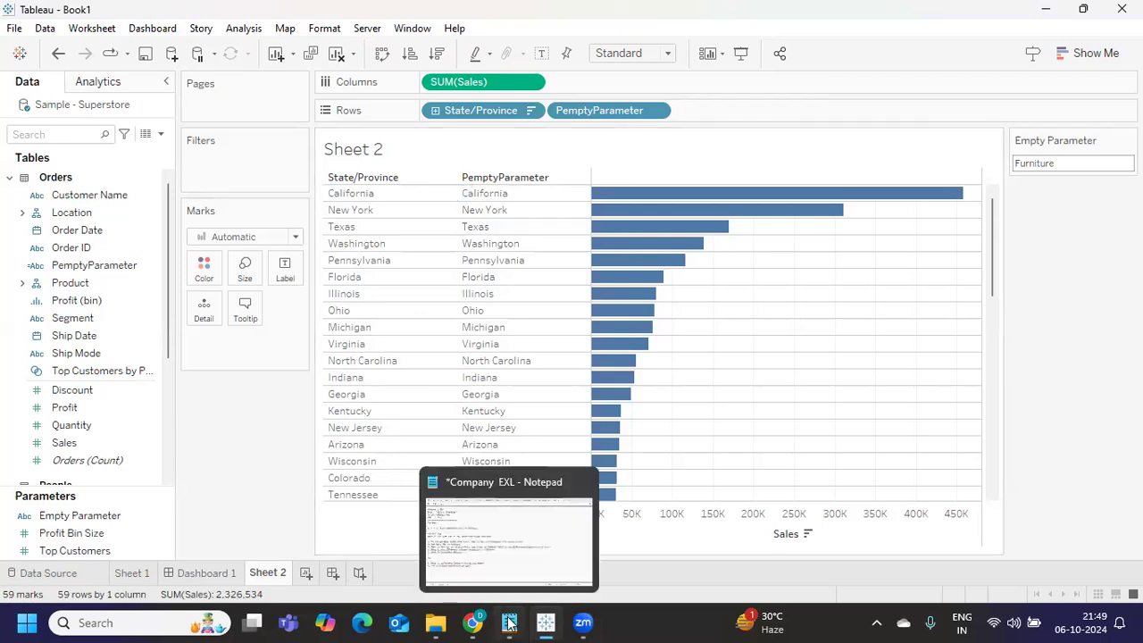
{"action": "left_click", "coordinate": [498, 525]}
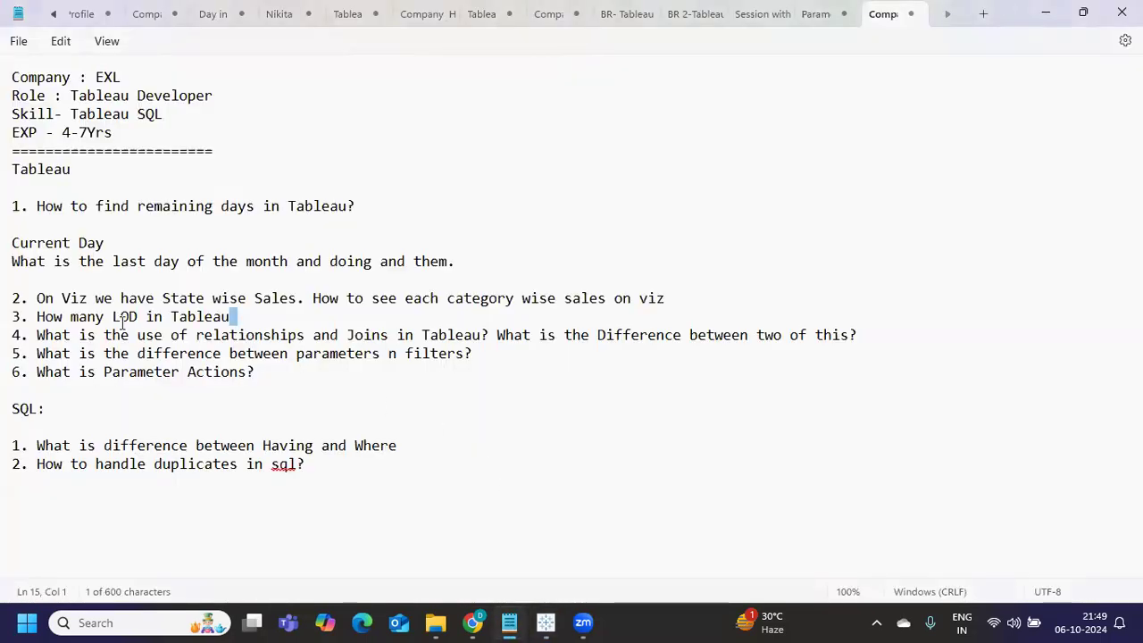
{"action": "left_click_drag", "start_coordinate": [120, 318], "coordinate": [263, 317]}
List Fixed, Include, Exclude and Table Scoped Lod on separate lines under question 3
{"action": "left_click", "coordinate": [264, 314]}
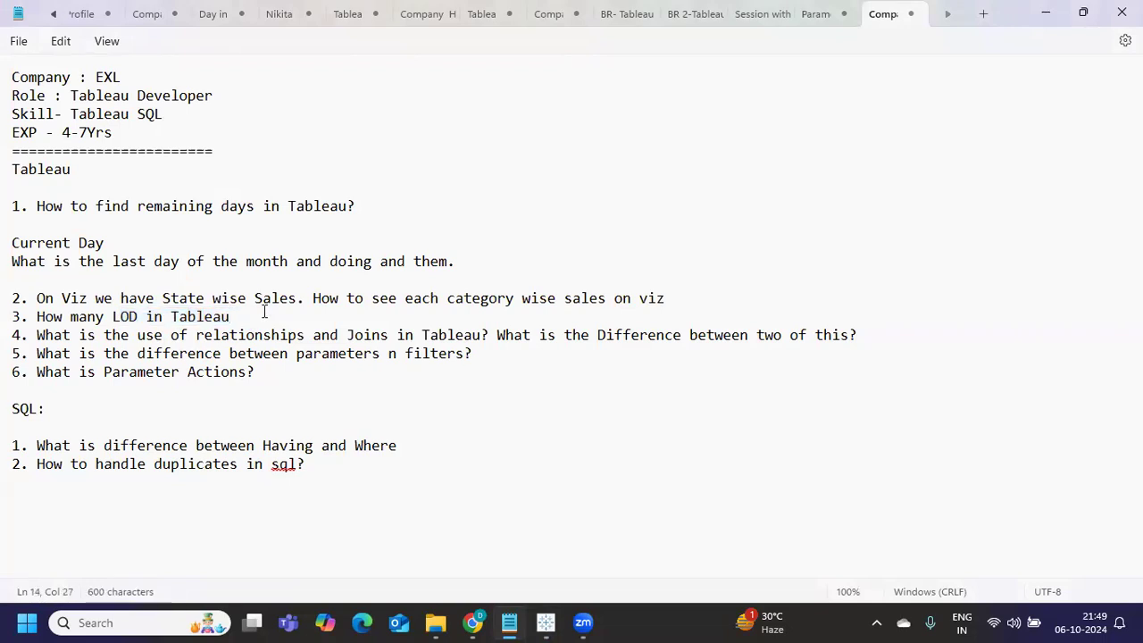
{"action": "key", "text": "Return"}
{"action": "type", "text": "Fixed"}
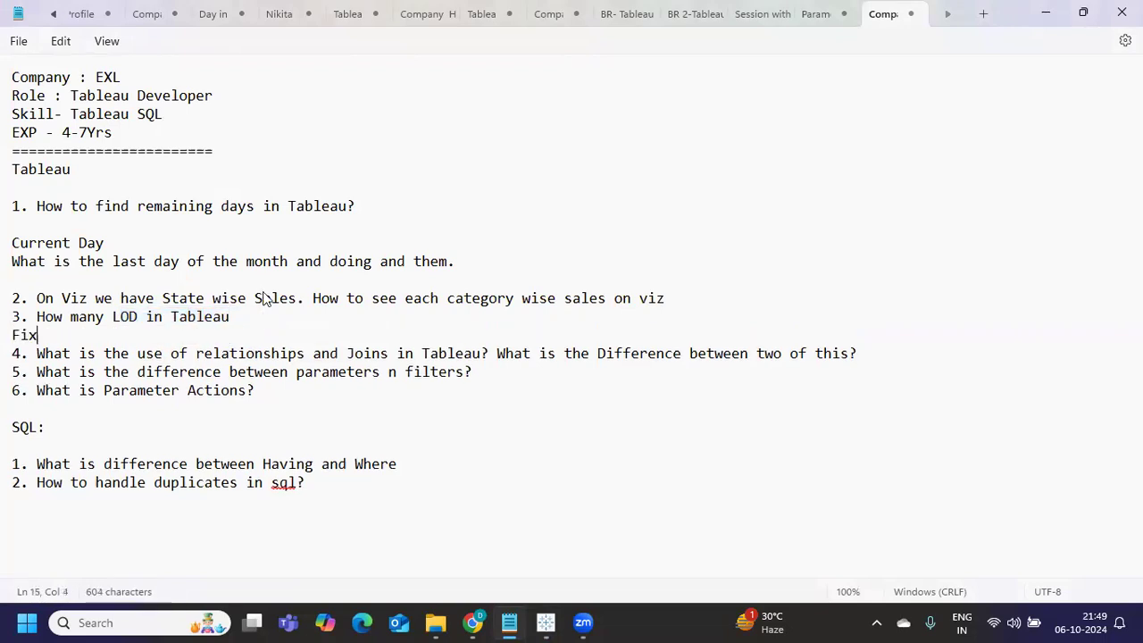
{"action": "key", "text": "Return"}
{"action": "type", "text": "Include"}
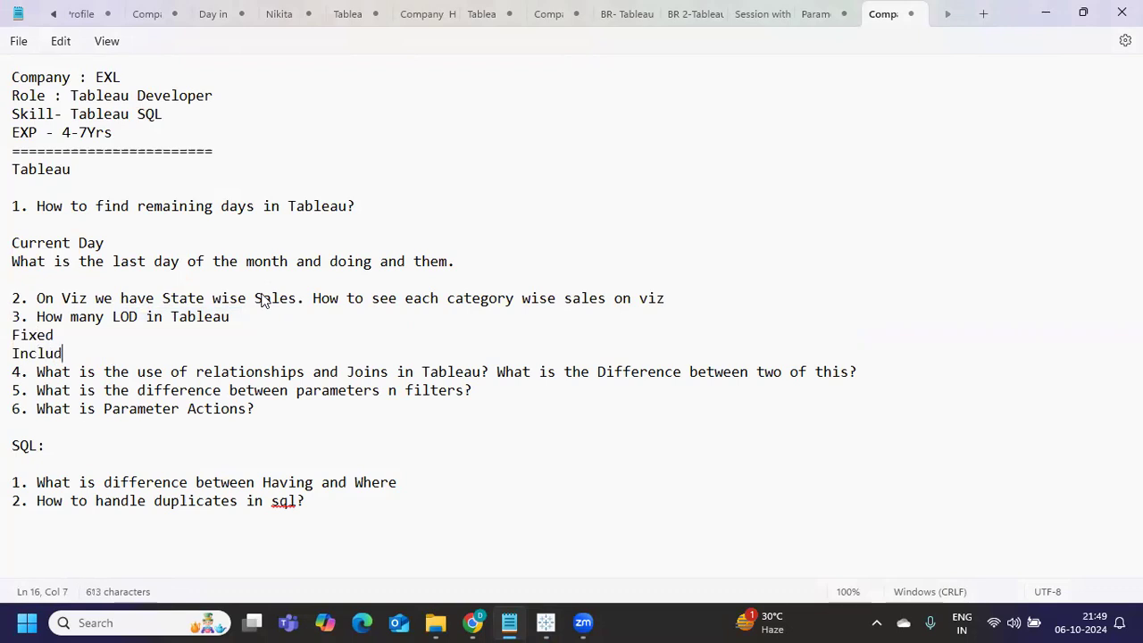
{"action": "key", "text": "Return"}
{"action": "type", "text": "Exclude"}
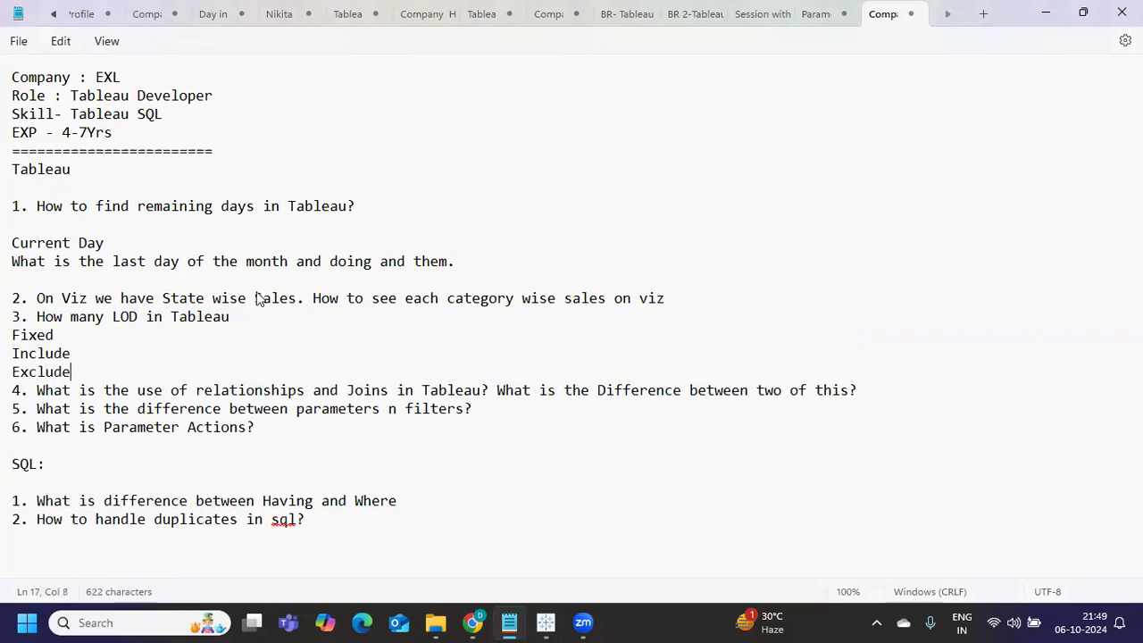
{"action": "key", "text": "Return"}
{"action": "type", "text": "Table"}
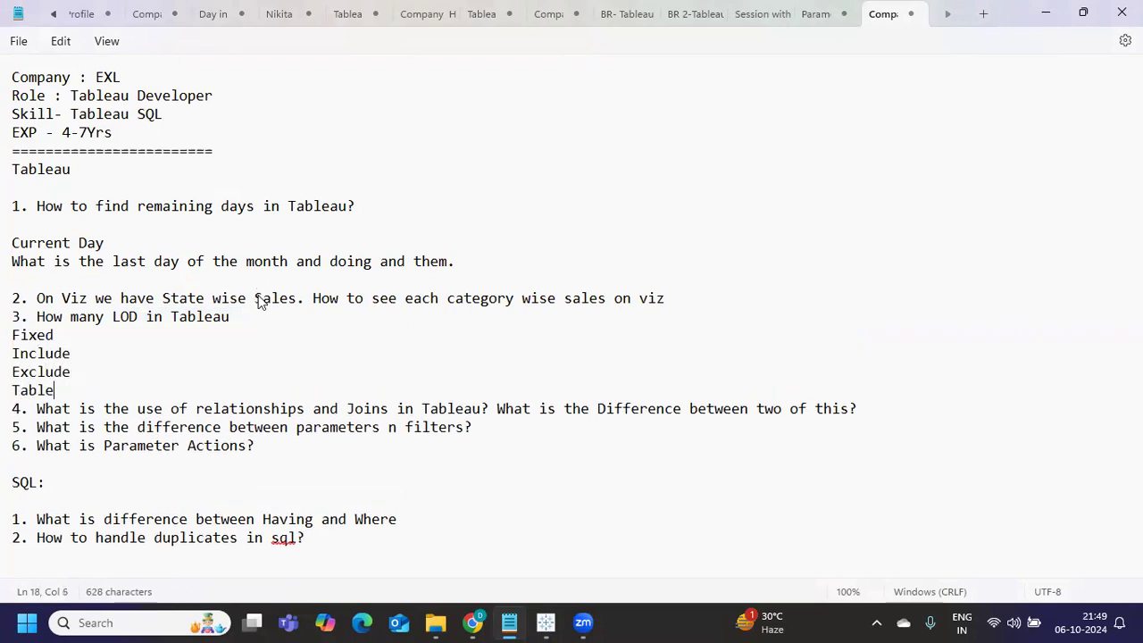
{"action": "type", "text": " Scope"}
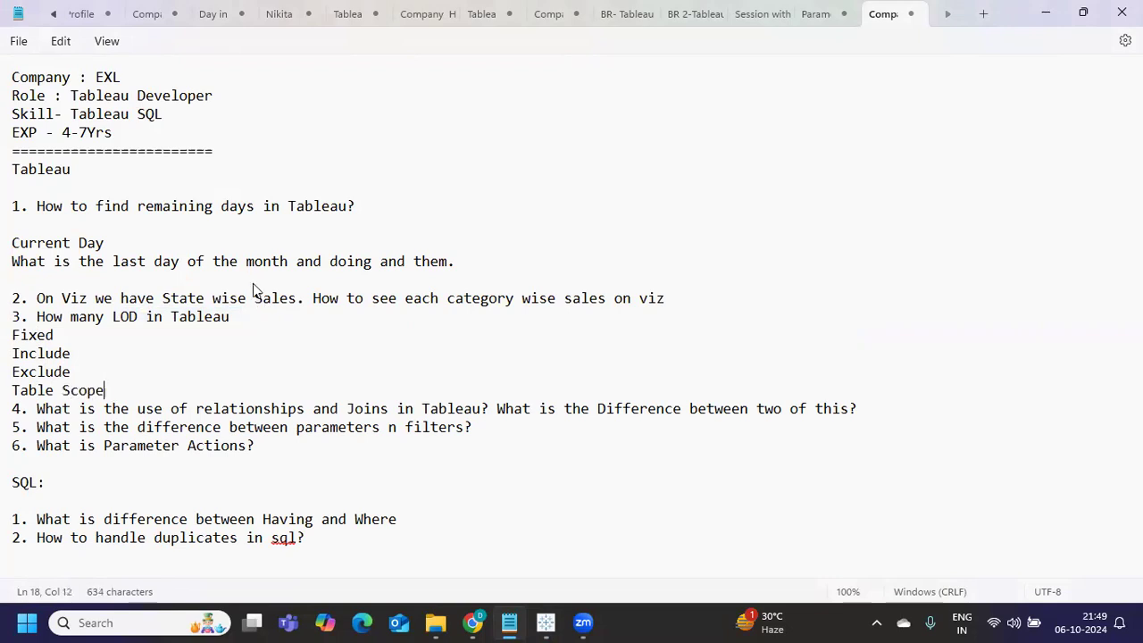
{"action": "type", "text": "d Lod"}
{"action": "key", "text": "Return"}
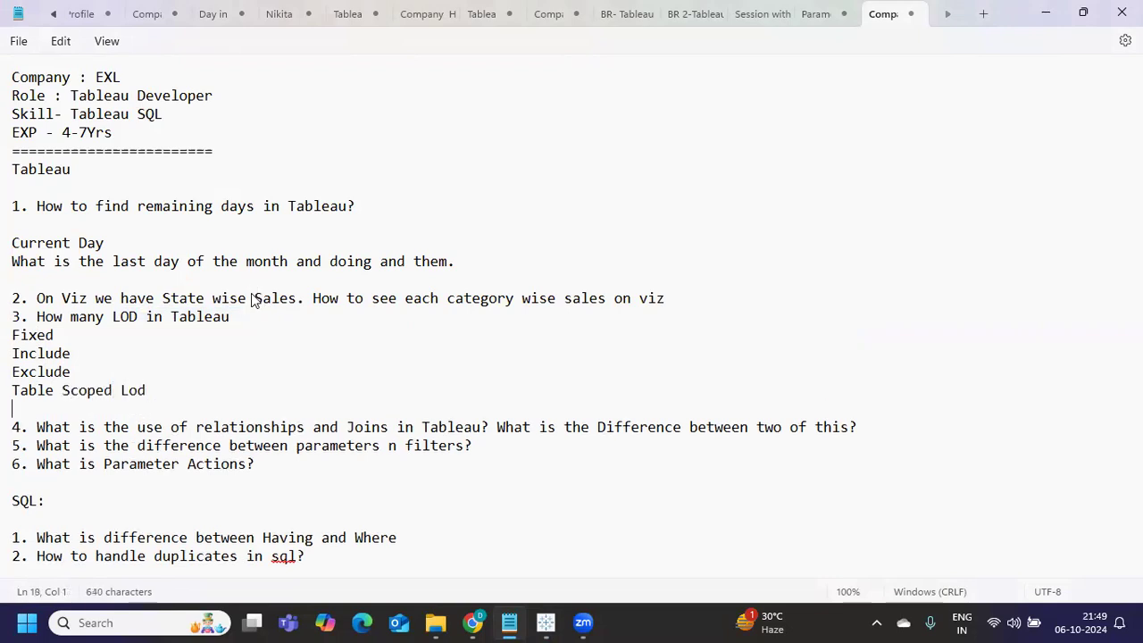
Add the line 'How we can write syntaxes, Nested Lods' and highlight it
{"action": "type", "text": "How we can write sy"}
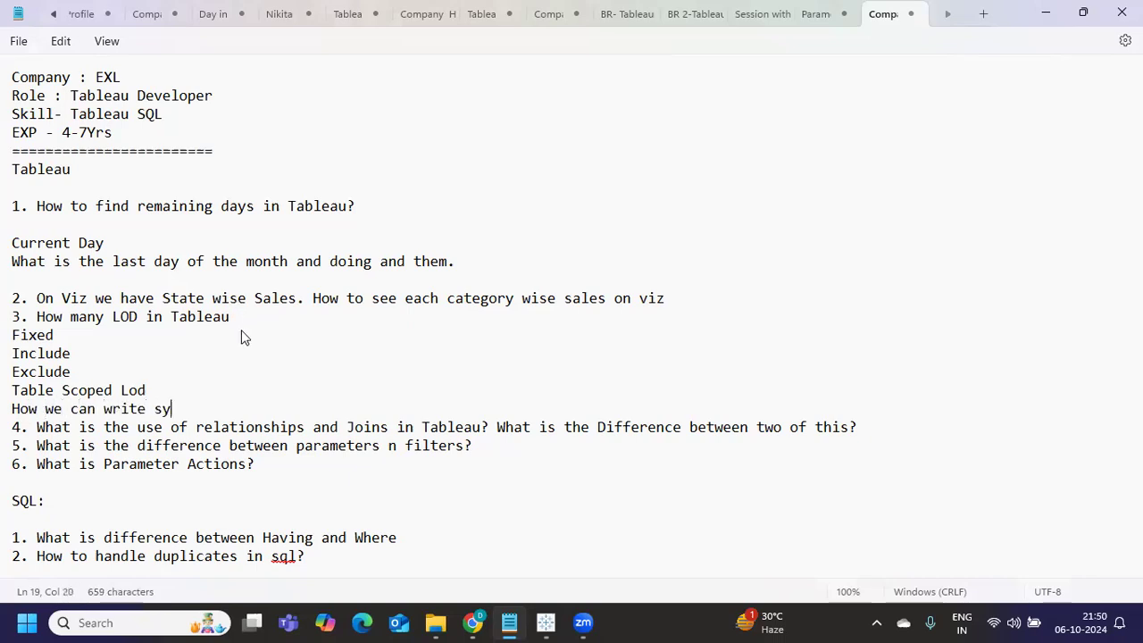
{"action": "type", "text": "ntaxes, Nested "}
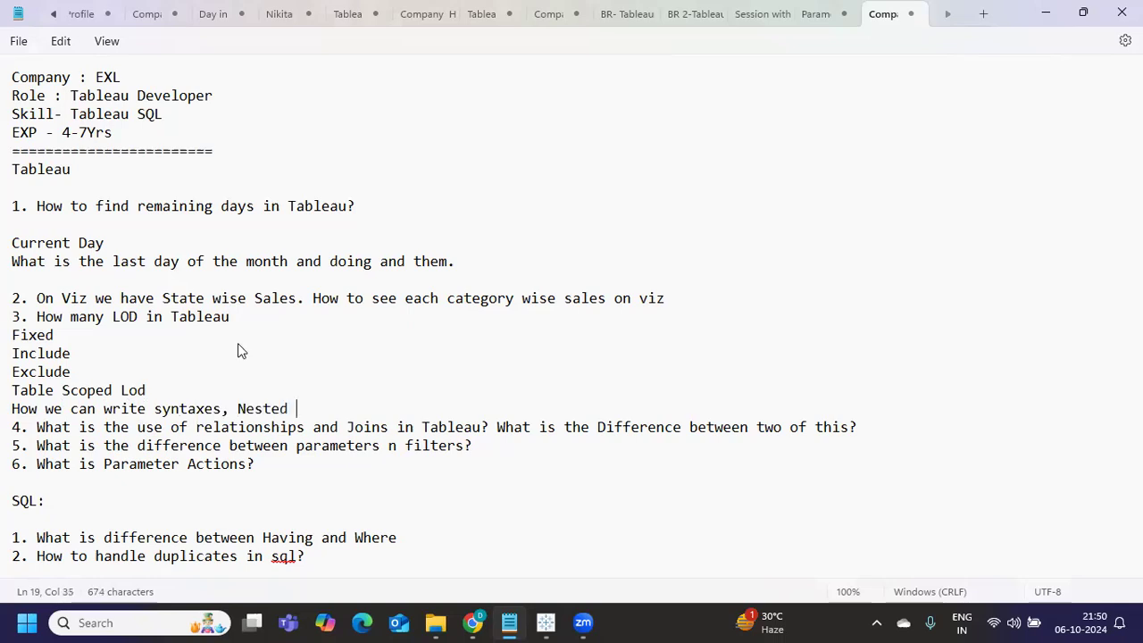
{"action": "type", "text": "Lods/"}
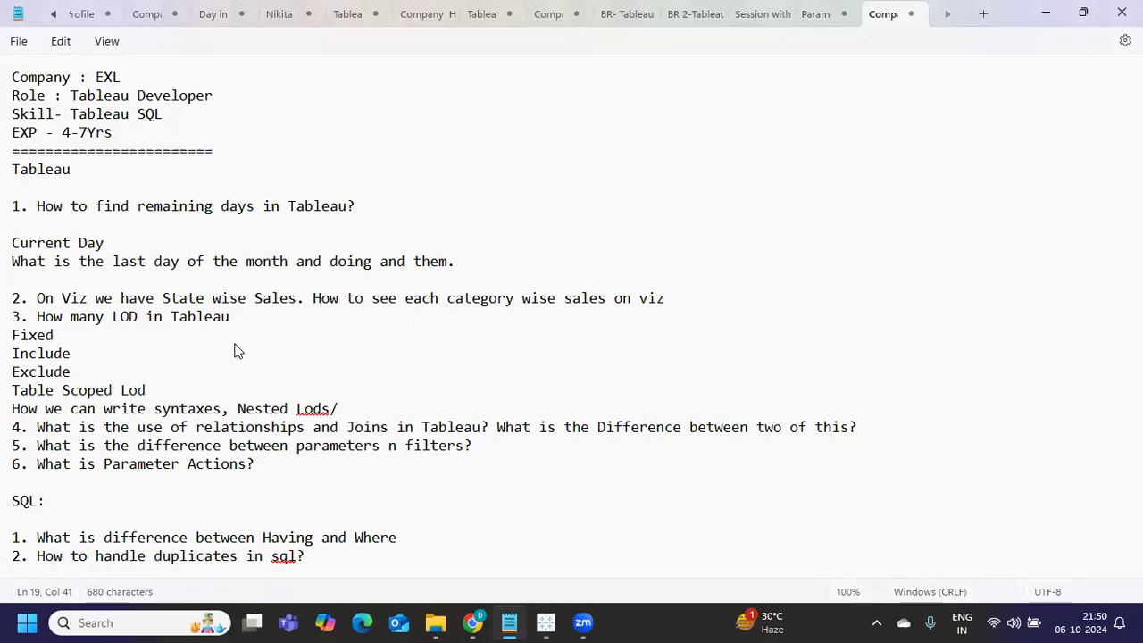
{"action": "key", "text": "BackSpace"}
{"action": "key", "text": "BackSpace"}
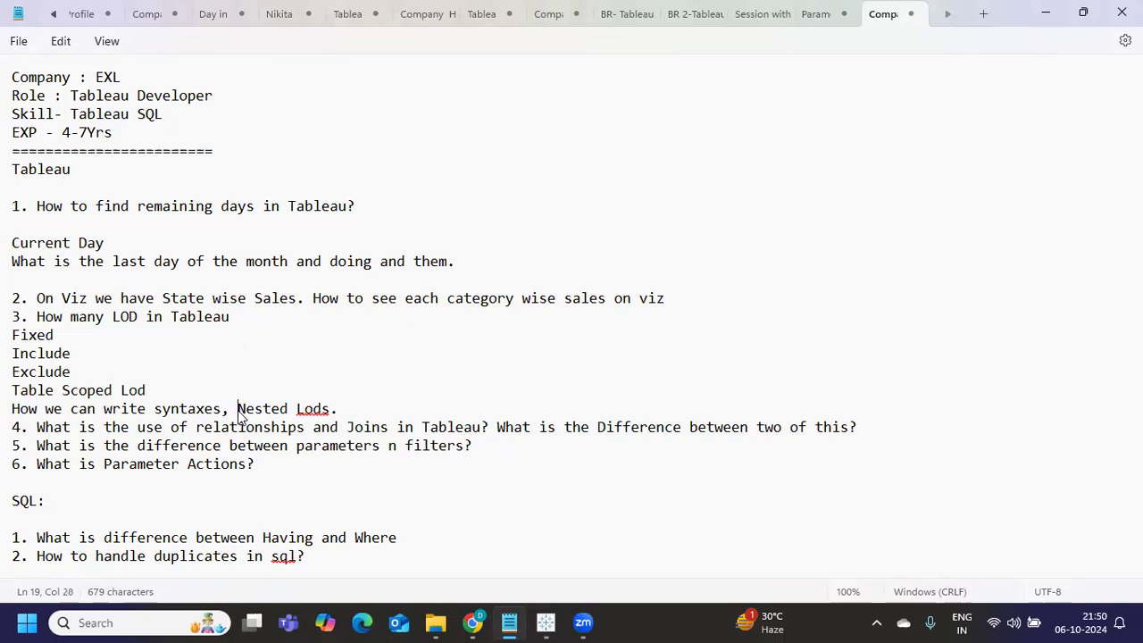
{"action": "left_click_drag", "start_coordinate": [237, 409], "coordinate": [366, 413]}
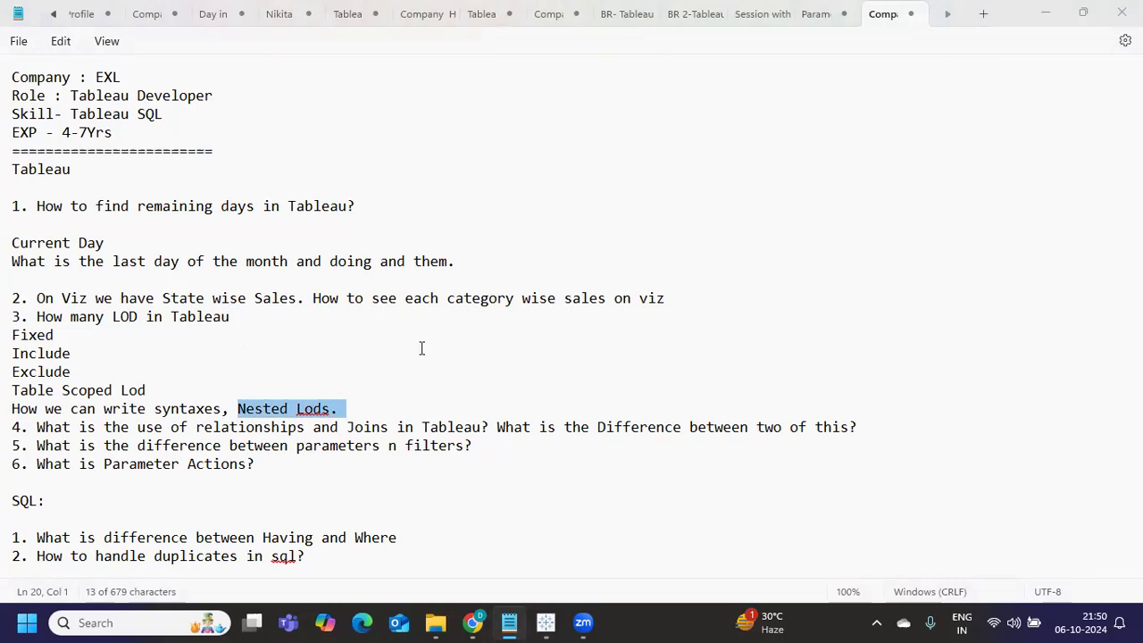
{"action": "left_click", "coordinate": [206, 445]}
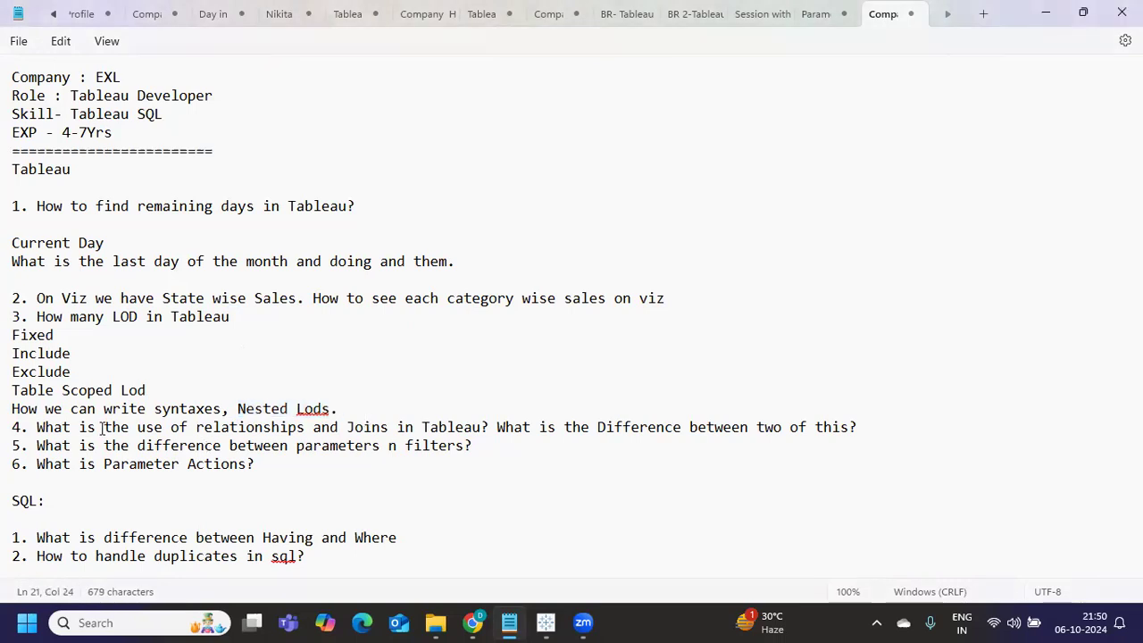
{"action": "left_click_drag", "start_coordinate": [102, 427], "coordinate": [259, 428]}
Add an empty line below question 4 and highlight its relationships and Joins wording
{"action": "left_click_drag", "start_coordinate": [340, 428], "coordinate": [486, 430]}
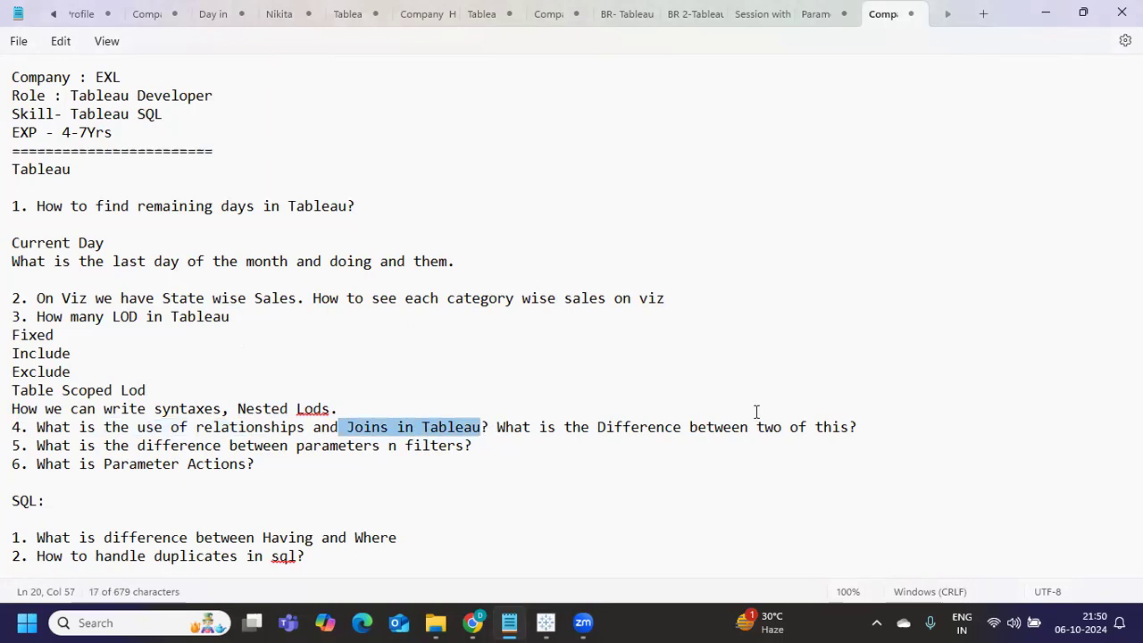
{"action": "left_click", "coordinate": [870, 433]}
{"action": "key", "text": "Return"}
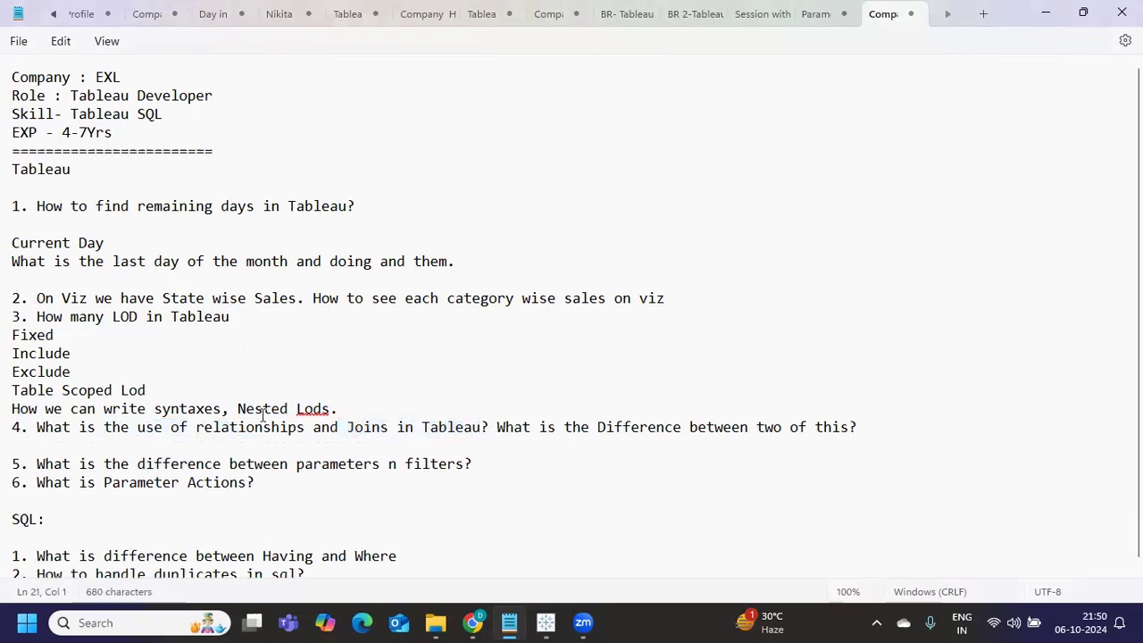
{"action": "left_click_drag", "start_coordinate": [196, 431], "coordinate": [304, 418]}
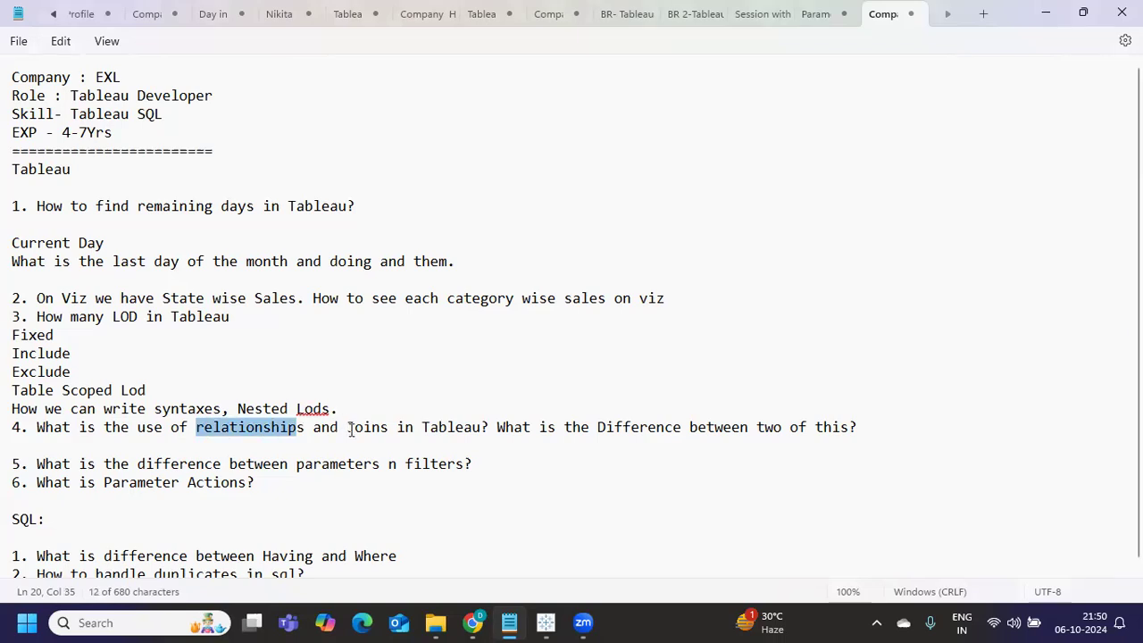
{"action": "left_click_drag", "start_coordinate": [346, 429], "coordinate": [406, 442]}
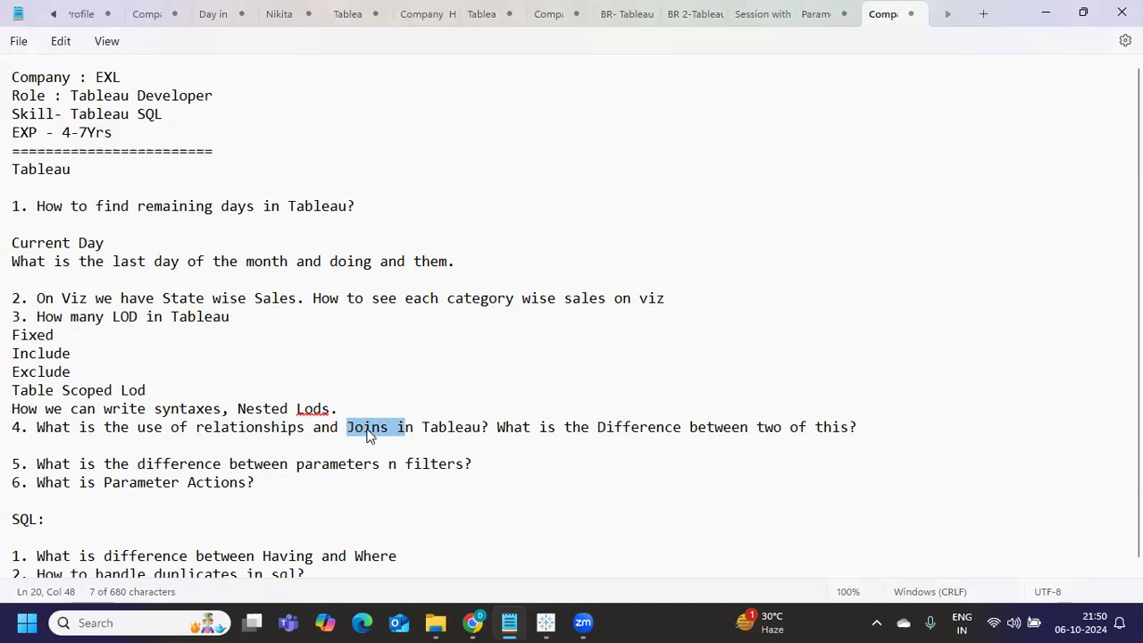
{"action": "left_click_drag", "start_coordinate": [212, 428], "coordinate": [300, 431]}
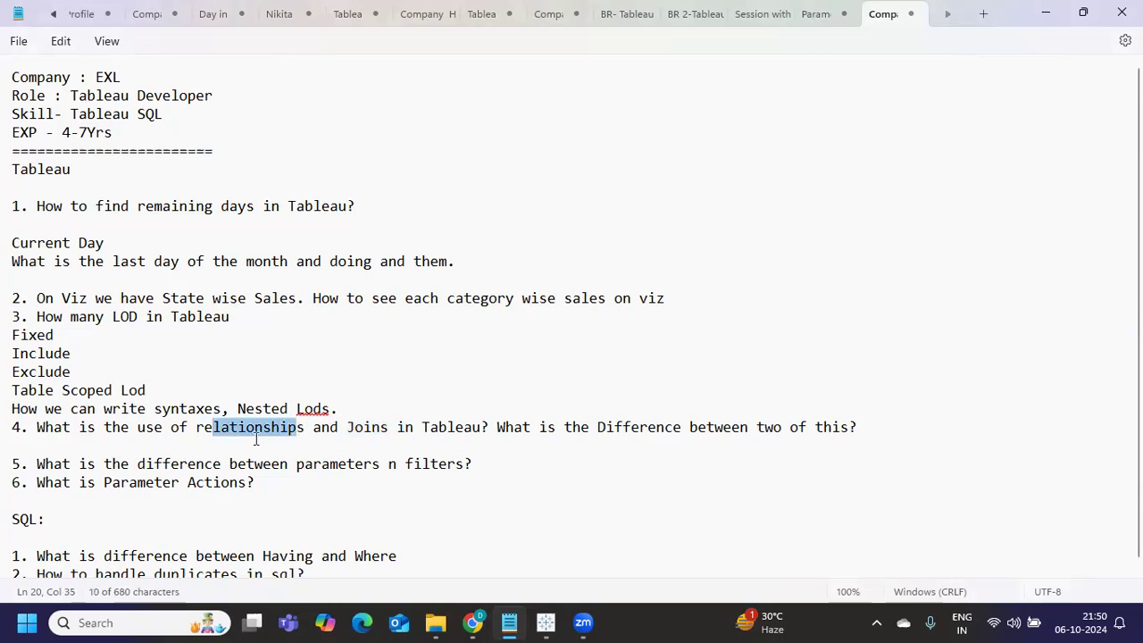
{"action": "left_click", "coordinate": [262, 428]}
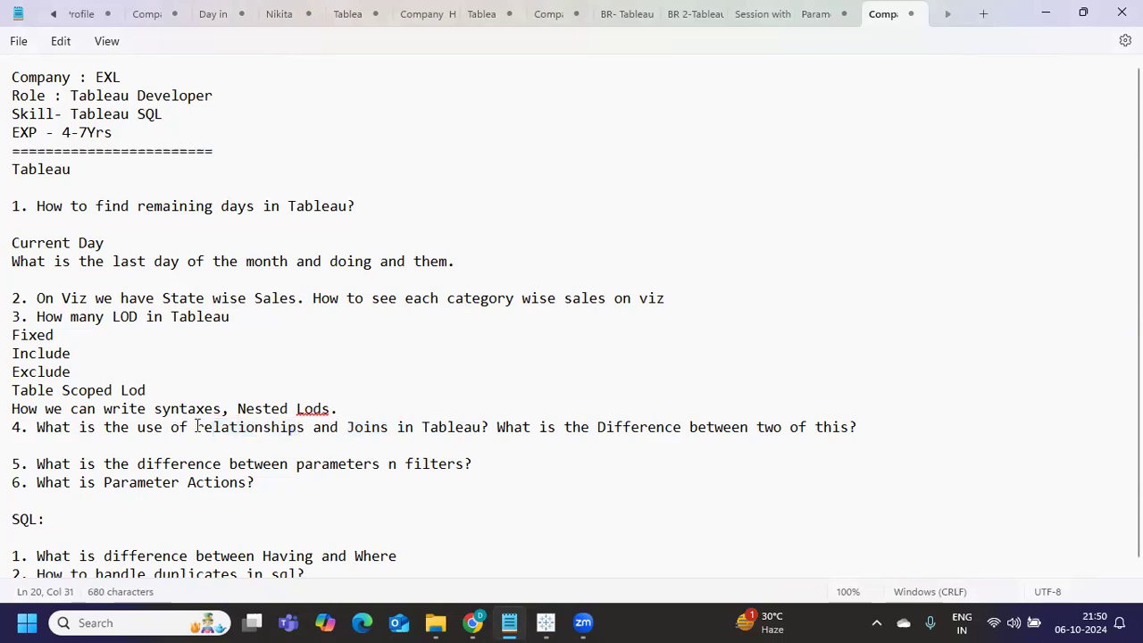
Select the words relationships and Joins in question 4 again
{"action": "left_click_drag", "start_coordinate": [198, 428], "coordinate": [308, 427]}
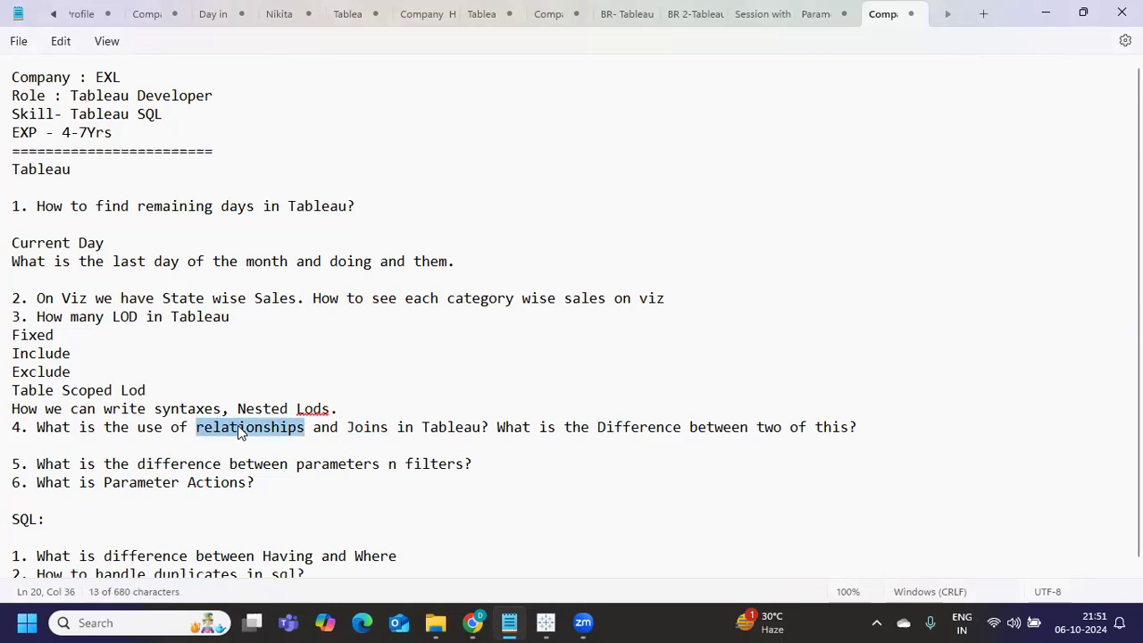
{"action": "left_click", "coordinate": [197, 430]}
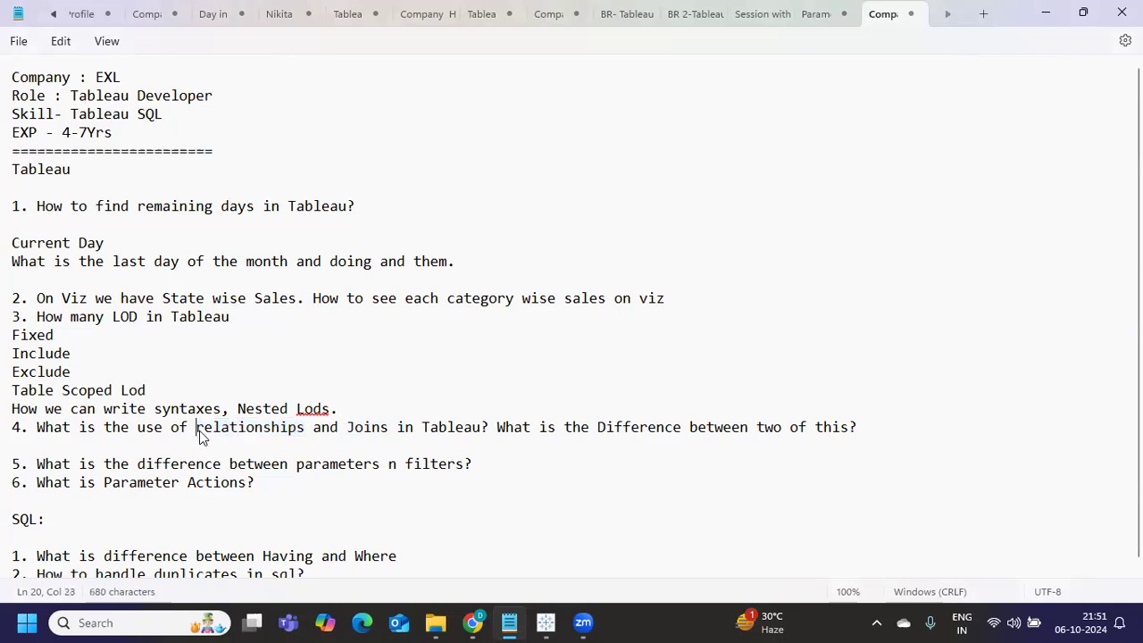
{"action": "left_click_drag", "start_coordinate": [199, 430], "coordinate": [304, 430]}
{"action": "left_click", "coordinate": [317, 451]}
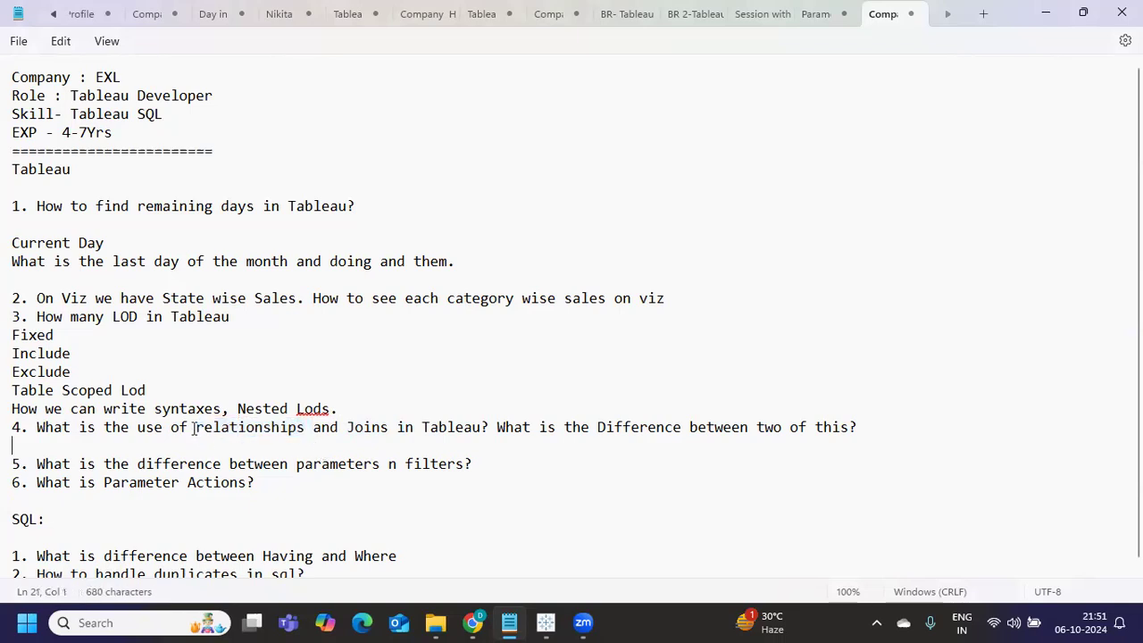
{"action": "left_click_drag", "start_coordinate": [194, 428], "coordinate": [326, 433]}
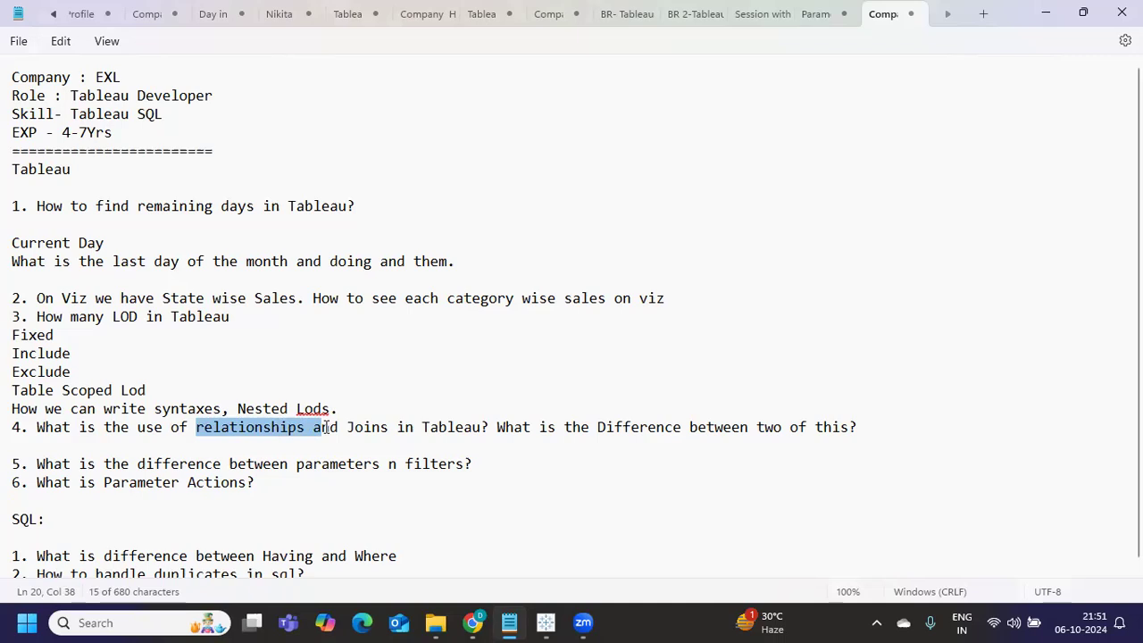
{"action": "scroll", "coordinate": [325, 427], "scroll_direction": "down", "scroll_amount": 1}
{"action": "double_click", "coordinate": [257, 428]}
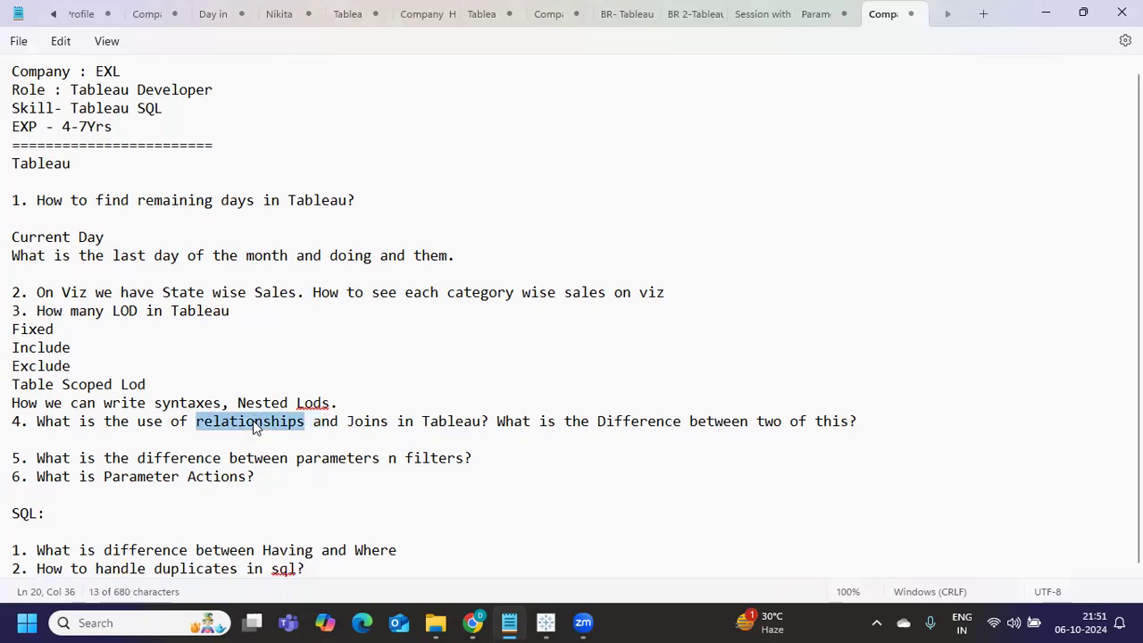
{"action": "double_click", "coordinate": [370, 422]}
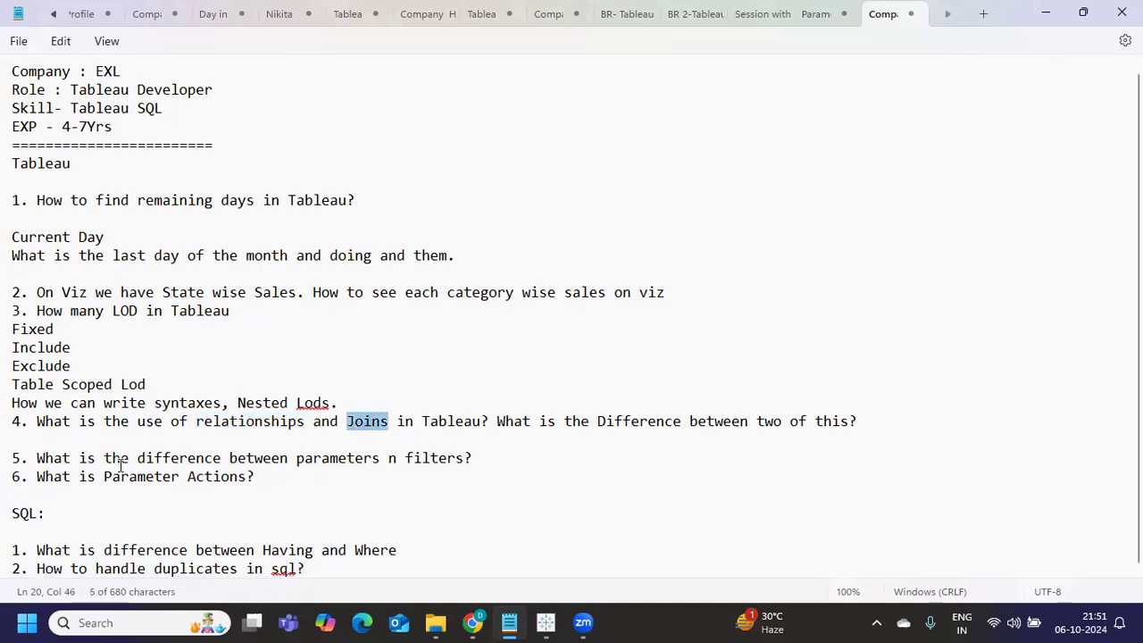
Select the words filters and parameters in question 5
{"action": "left_click_drag", "start_coordinate": [130, 461], "coordinate": [480, 464]}
{"action": "double_click", "coordinate": [426, 465]}
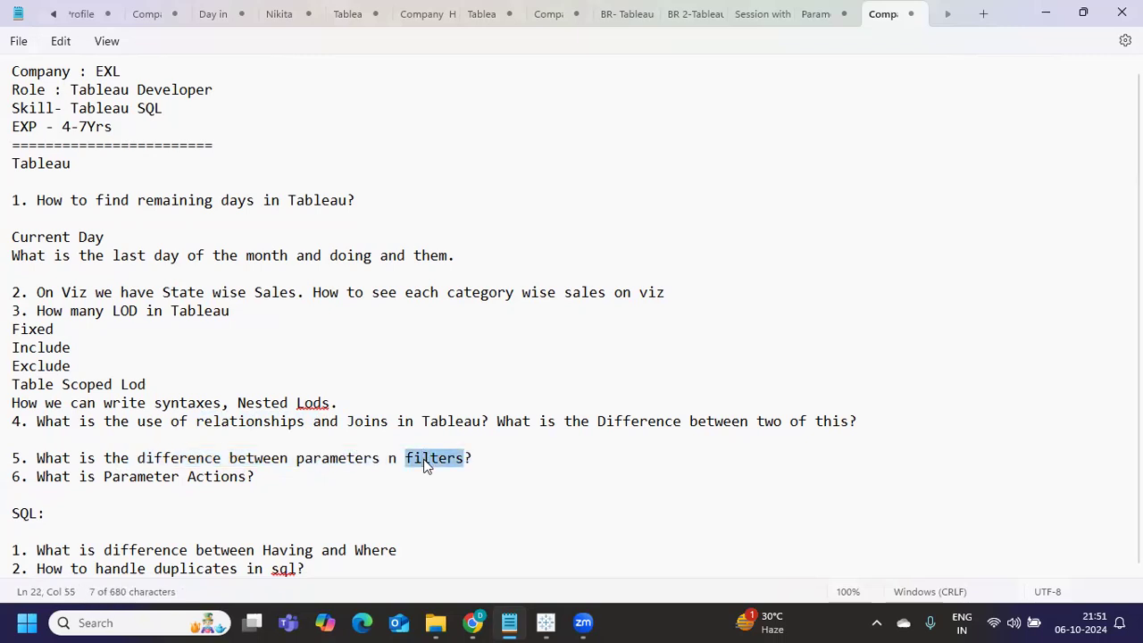
{"action": "left_click", "coordinate": [346, 465]}
{"action": "double_click", "coordinate": [349, 465]}
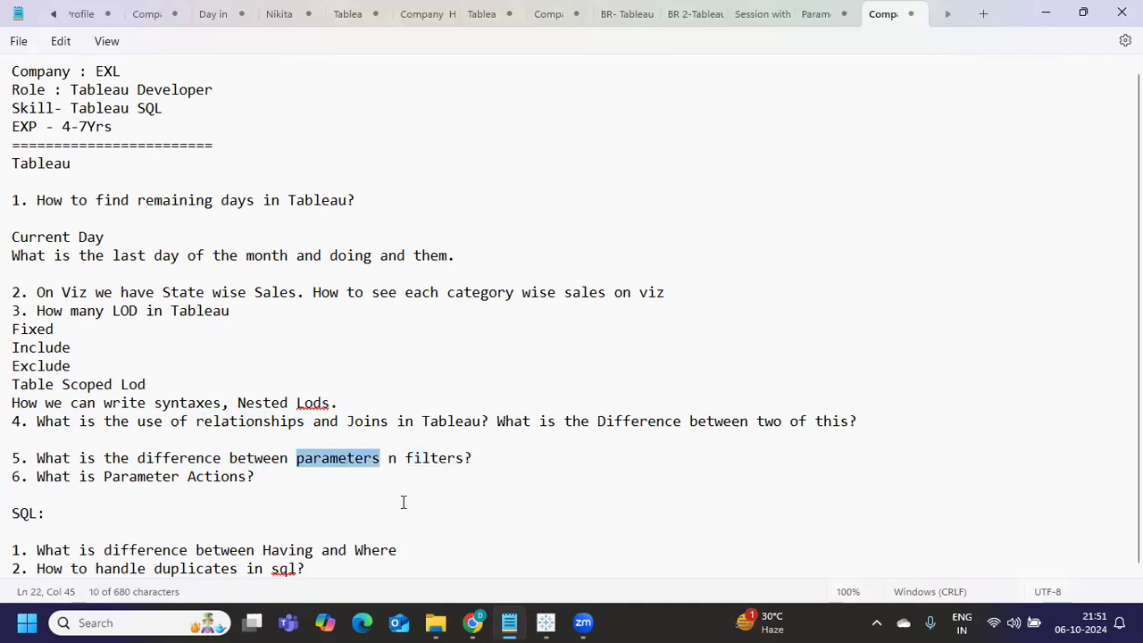
Check the Furniture value in Tableau's Empty Parameter box, then select 'filters?' in the notes
{"action": "left_click", "coordinate": [538, 565]}
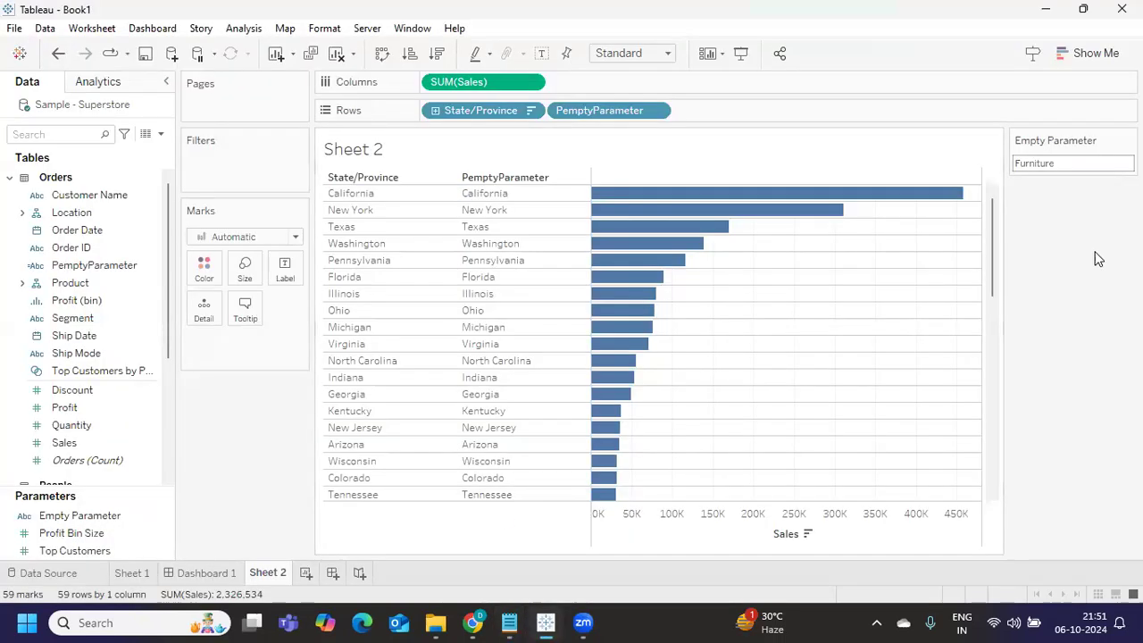
{"action": "left_click", "coordinate": [1063, 167]}
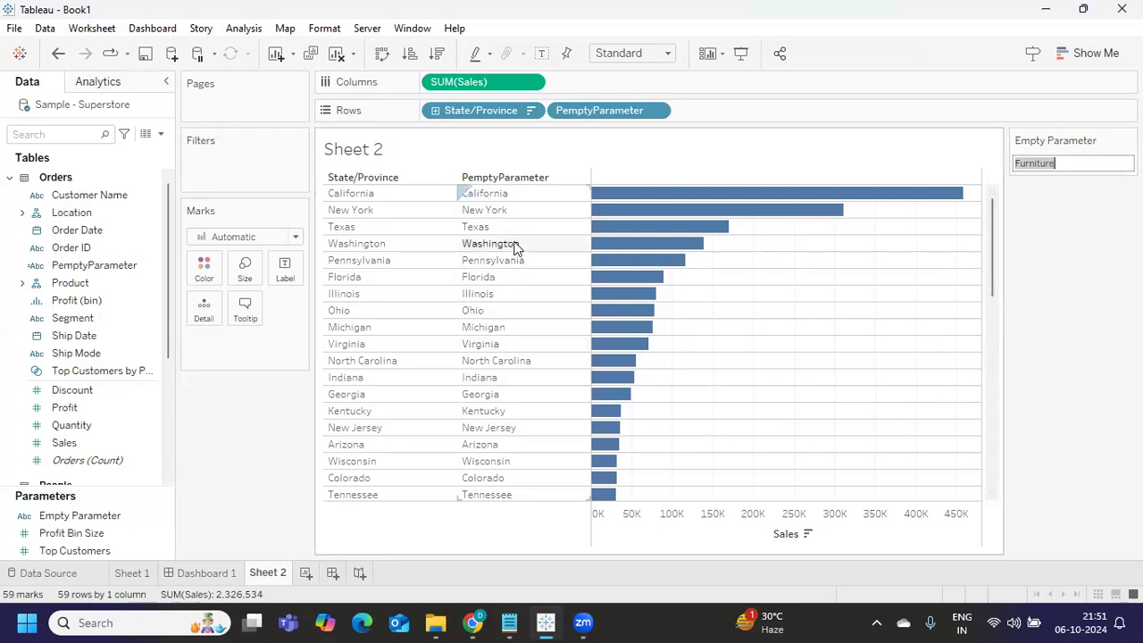
{"action": "left_click", "coordinate": [1058, 163]}
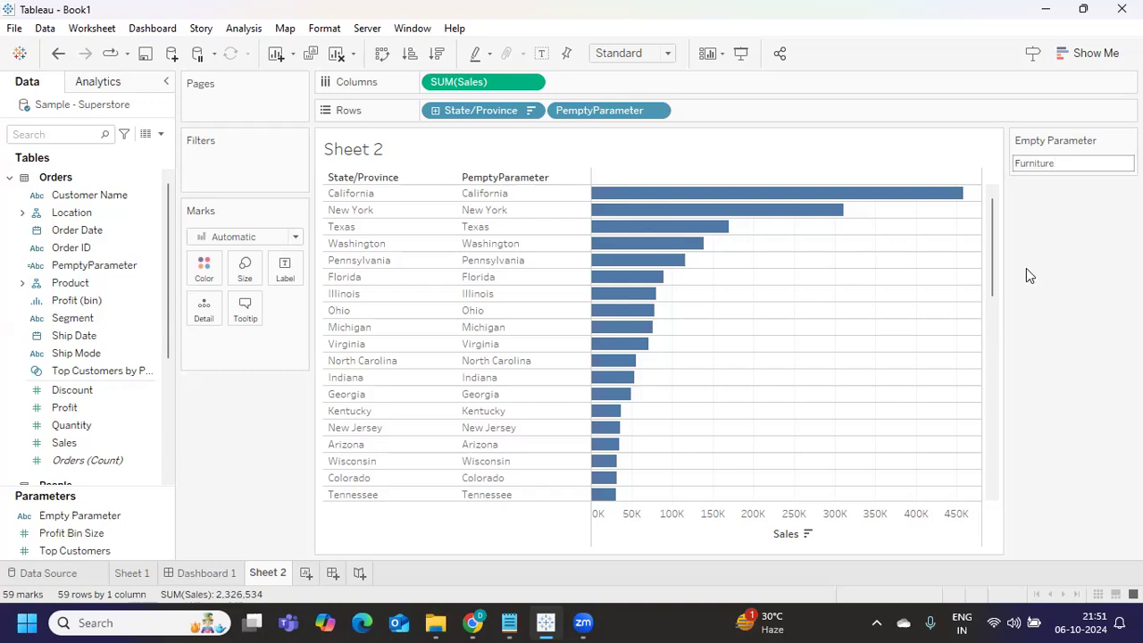
{"action": "left_click_drag", "start_coordinate": [1055, 163], "coordinate": [1012, 162]}
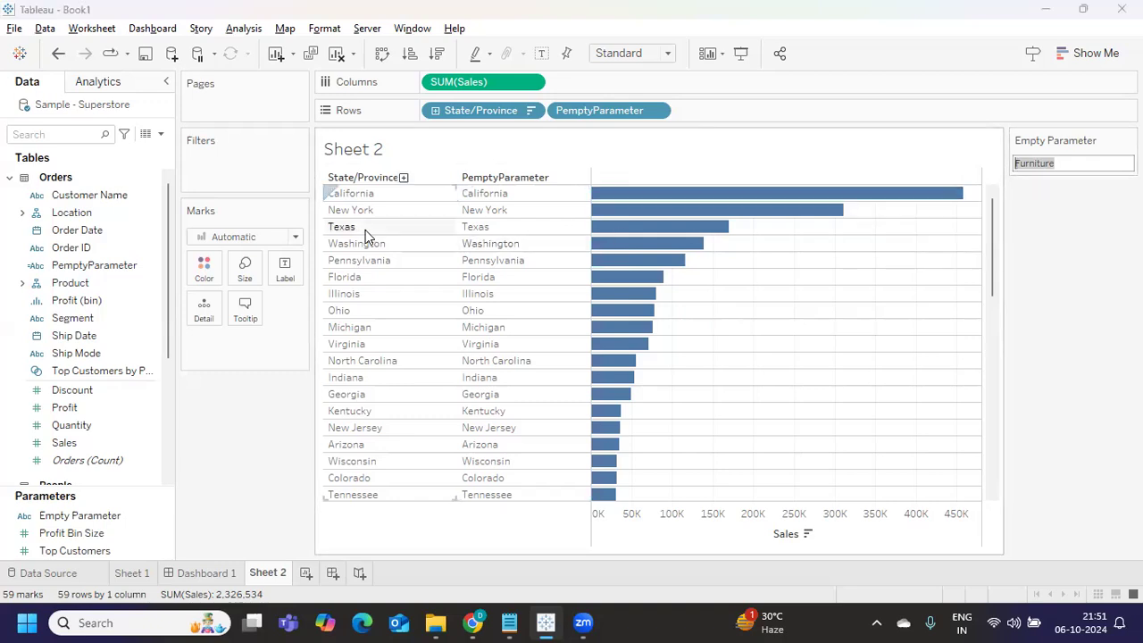
{"action": "key", "text": "alt+Tab"}
{"action": "left_click_drag", "start_coordinate": [407, 458], "coordinate": [477, 491]}
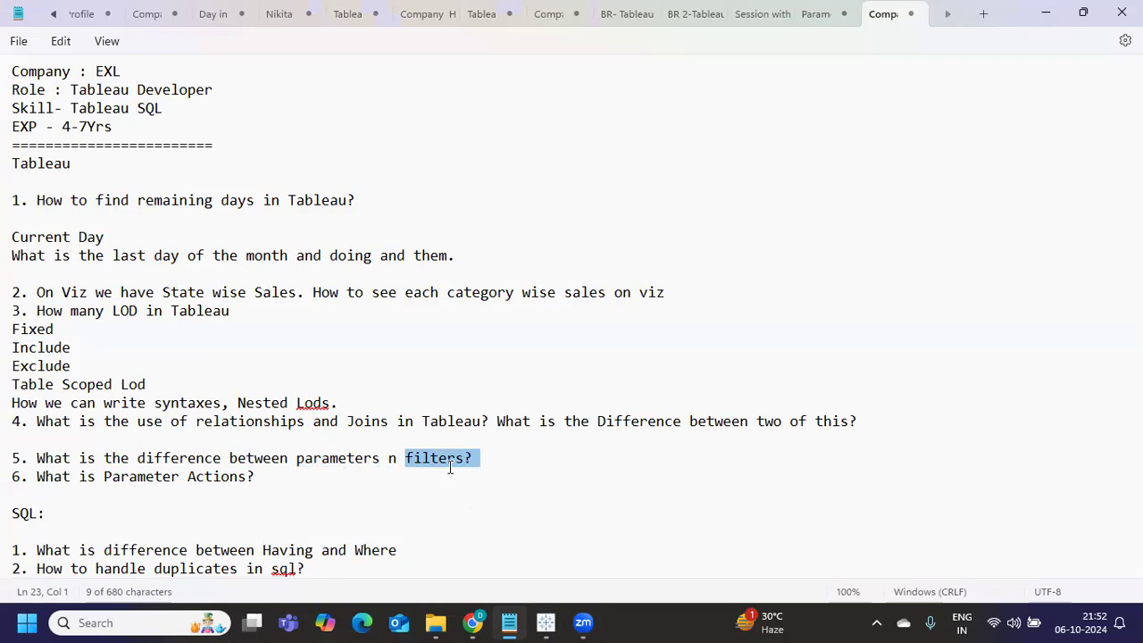
Select 'parameters', 'filters' and the Parameter Actions question in the notes, then return to Tableau
{"action": "left_click", "coordinate": [354, 462]}
{"action": "double_click", "coordinate": [354, 462]}
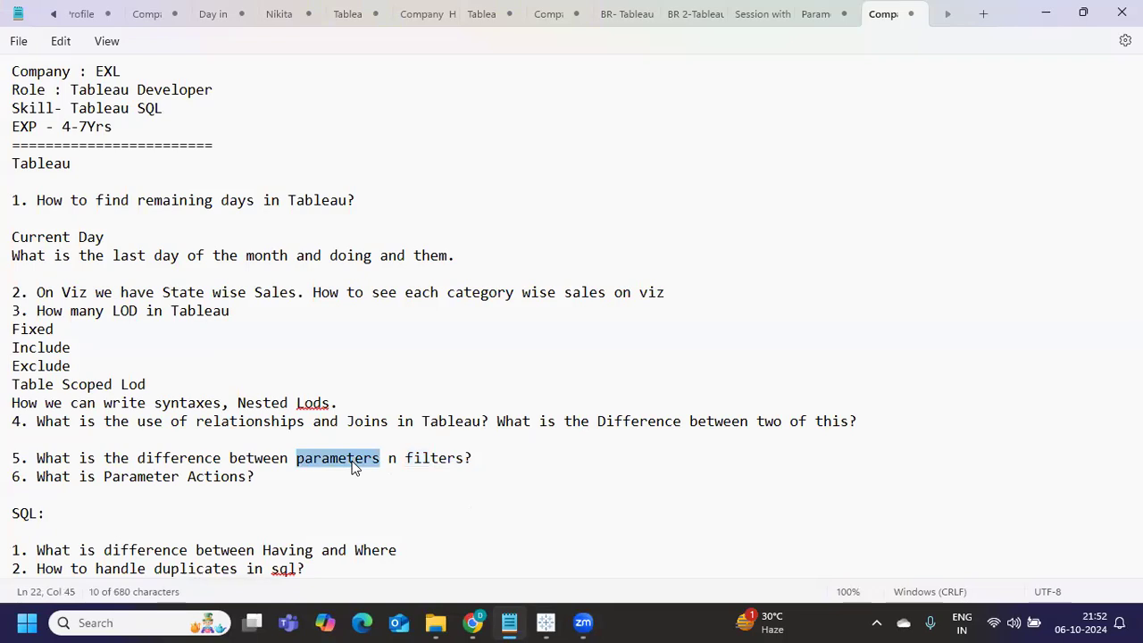
{"action": "double_click", "coordinate": [425, 459]}
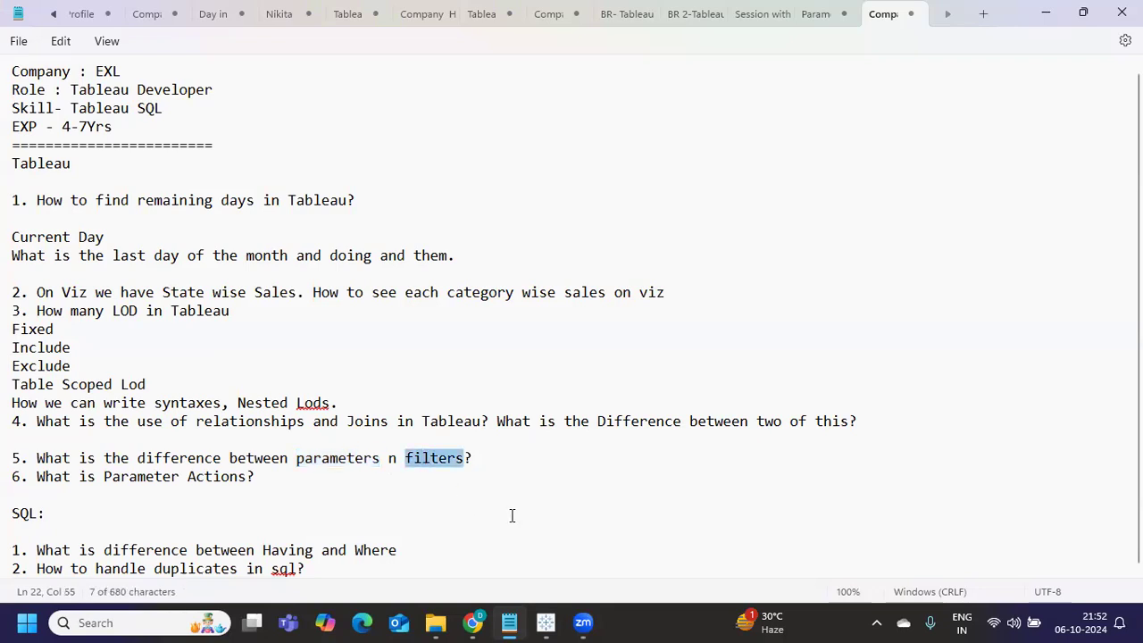
{"action": "left_click_drag", "start_coordinate": [109, 477], "coordinate": [267, 490]}
{"action": "mouse_move", "coordinate": [528, 623]}
{"action": "left_click", "coordinate": [533, 556]}
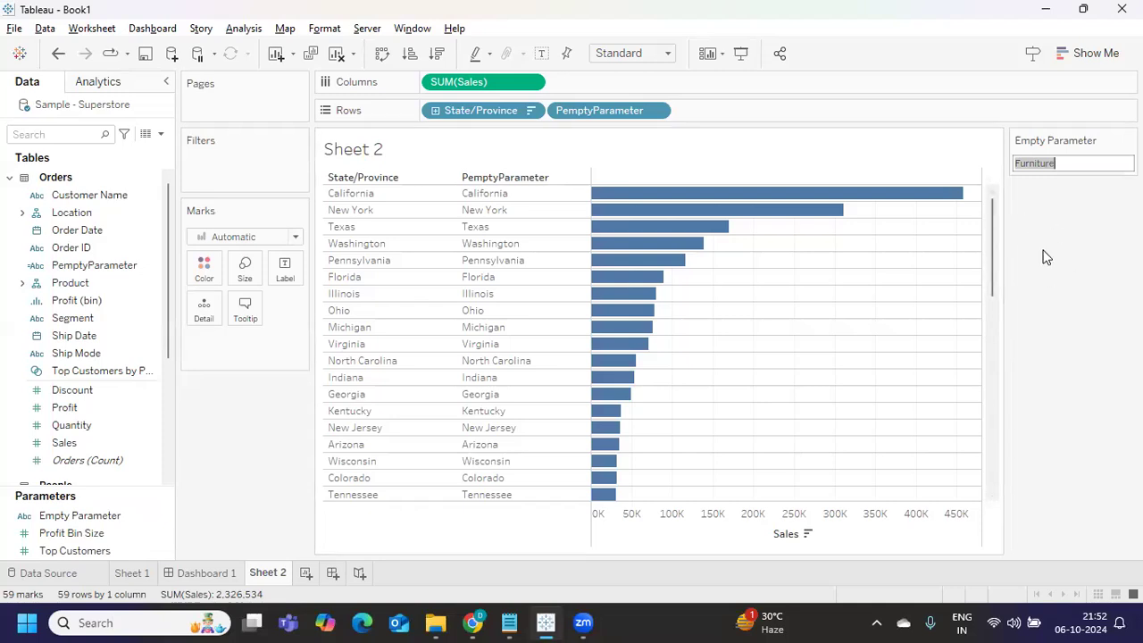
Expand California so Empty Parameter changes from Furniture to California, then return to the notes
{"action": "left_click", "coordinate": [1054, 164]}
{"action": "mouse_move", "coordinate": [1024, 165]}
{"action": "left_mouse_down"}
{"action": "mouse_move", "coordinate": [1013, 165]}
{"action": "mouse_move", "coordinate": [1022, 164]}
{"action": "left_mouse_up"}
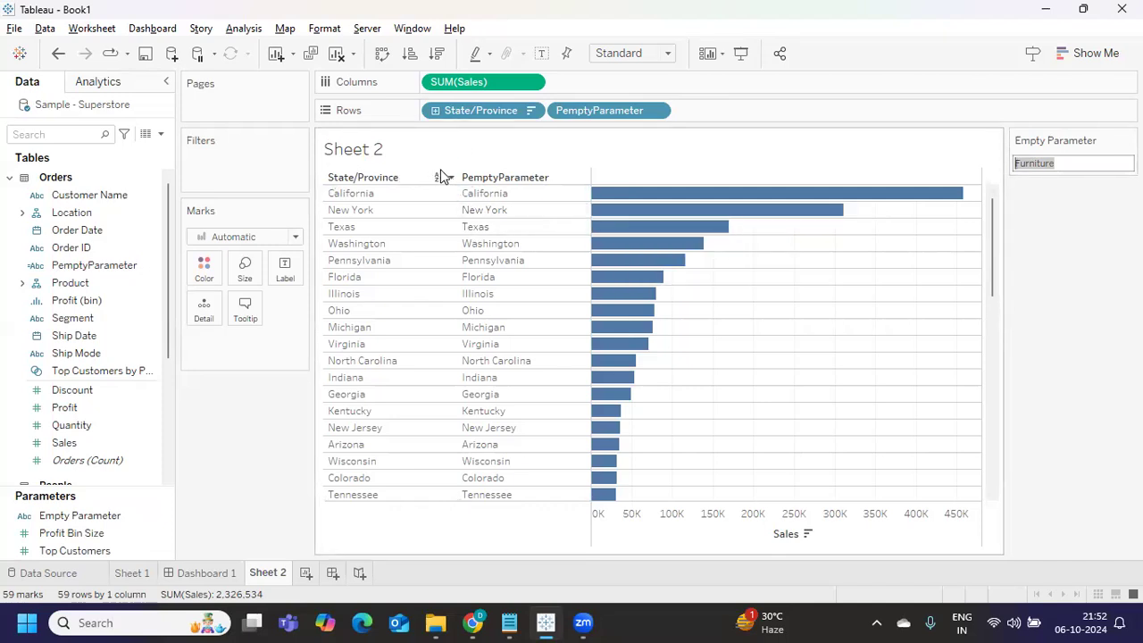
{"action": "left_click", "coordinate": [368, 200]}
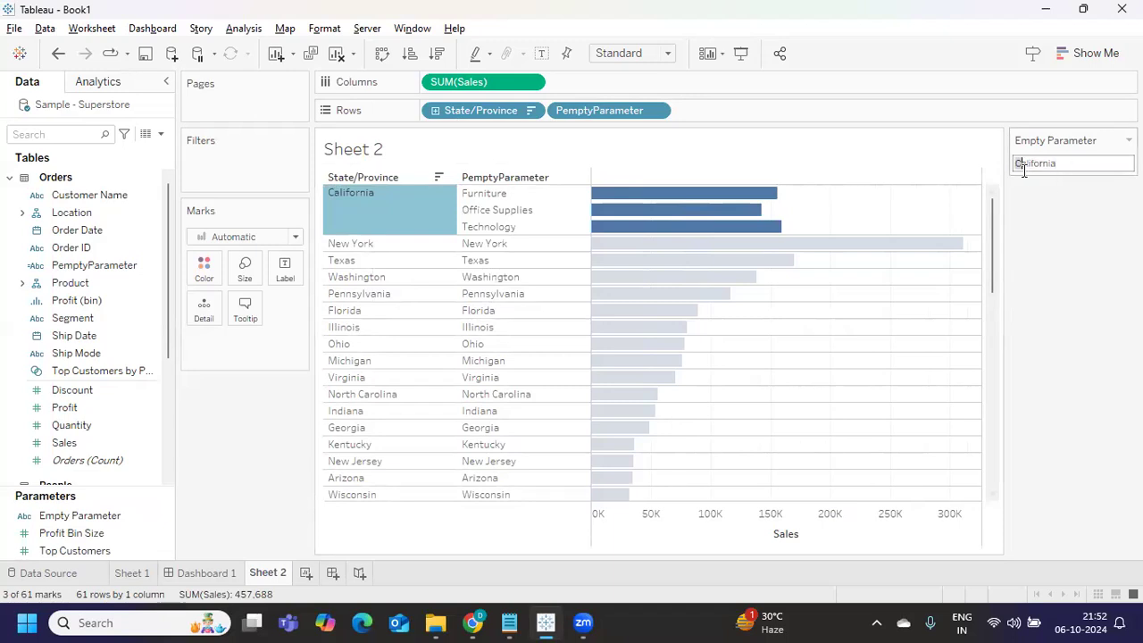
{"action": "double_click", "coordinate": [1062, 166]}
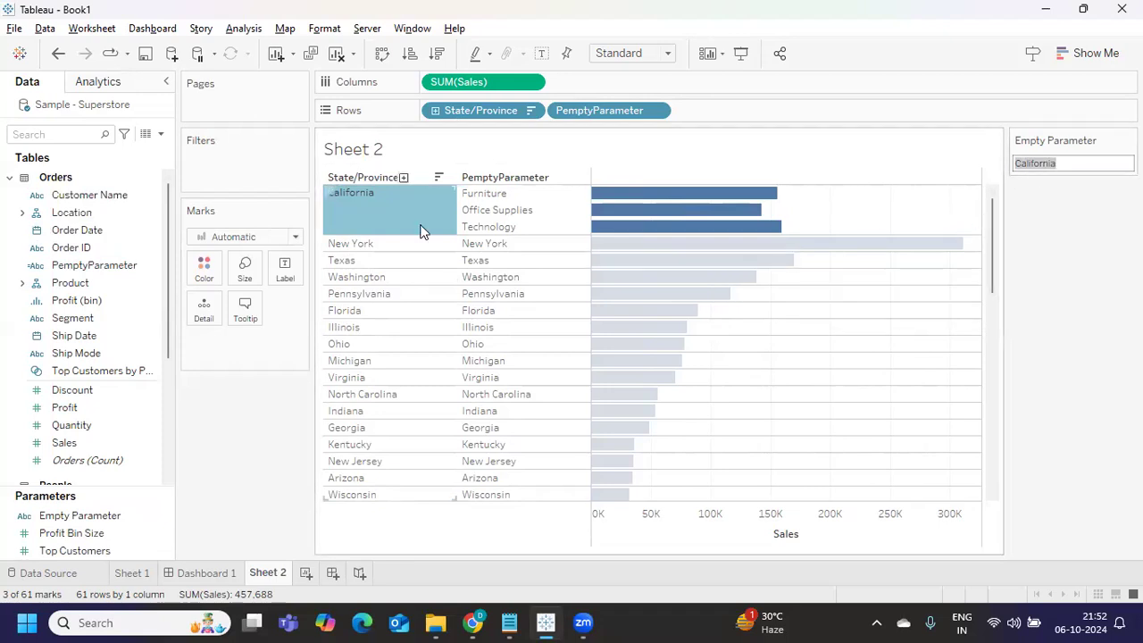
{"action": "mouse_move", "coordinate": [454, 212]}
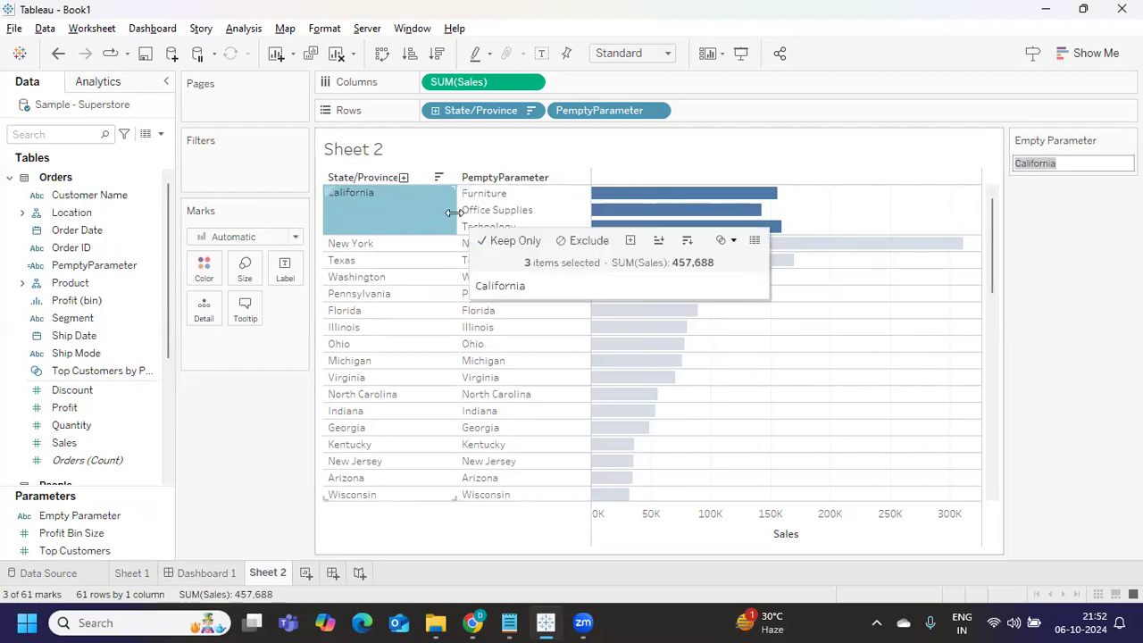
{"action": "key", "text": "alt+Tab"}
{"action": "left_click", "coordinate": [112, 488]}
{"action": "left_click", "coordinate": [306, 570], "text": "shift"}
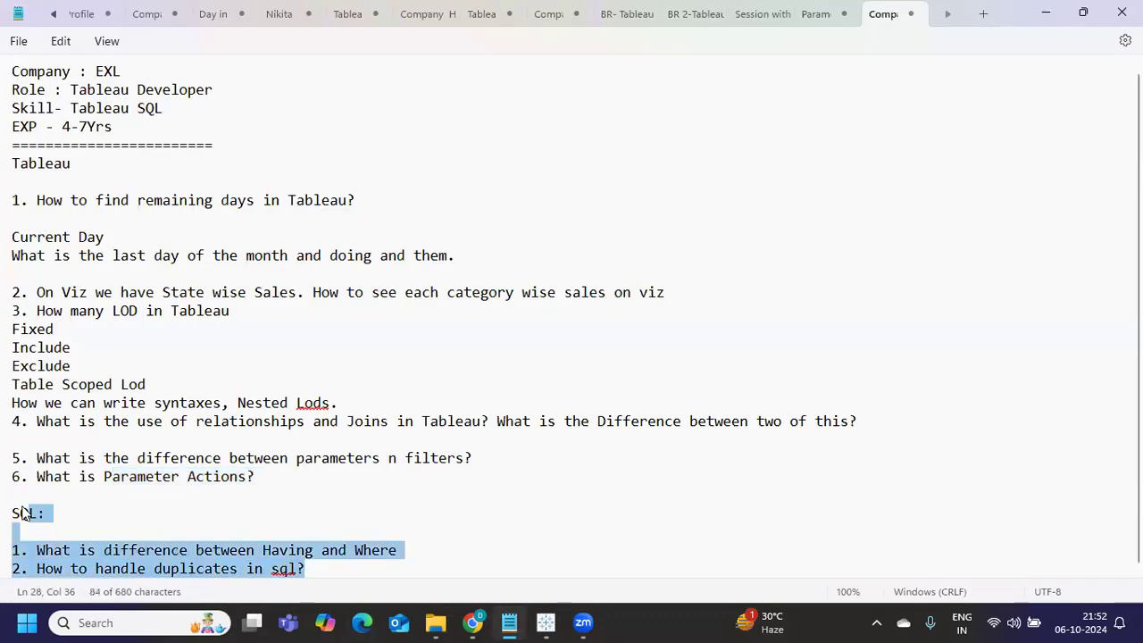
{"action": "left_click", "coordinate": [75, 517]}
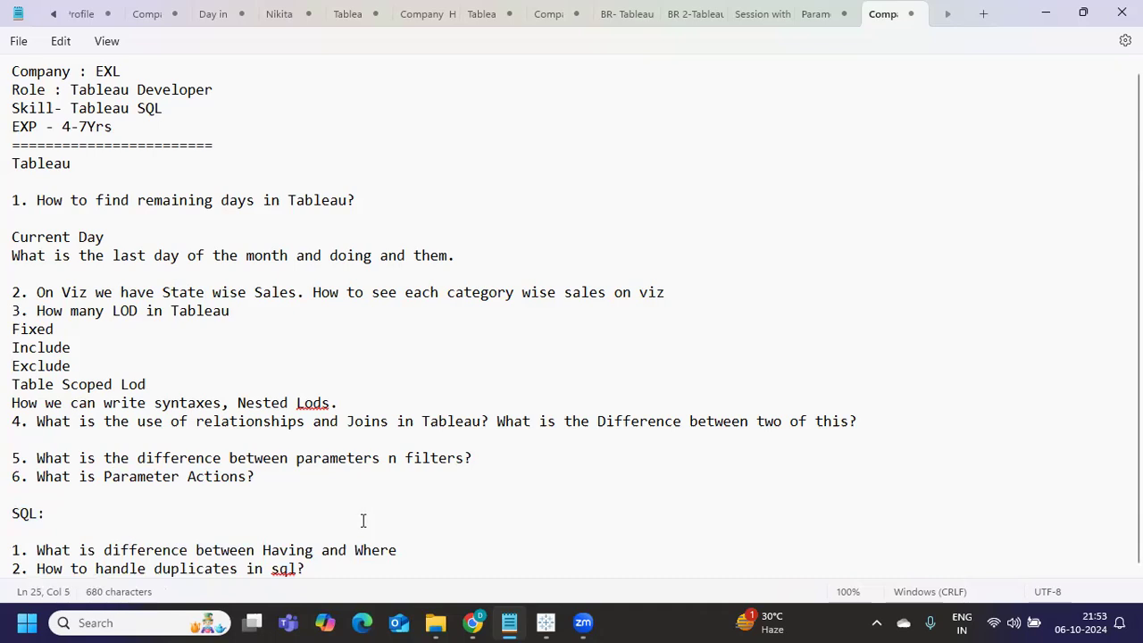
{"action": "left_click_drag", "start_coordinate": [280, 549], "coordinate": [313, 550]}
{"action": "left_click_drag", "start_coordinate": [396, 557], "coordinate": [429, 561]}
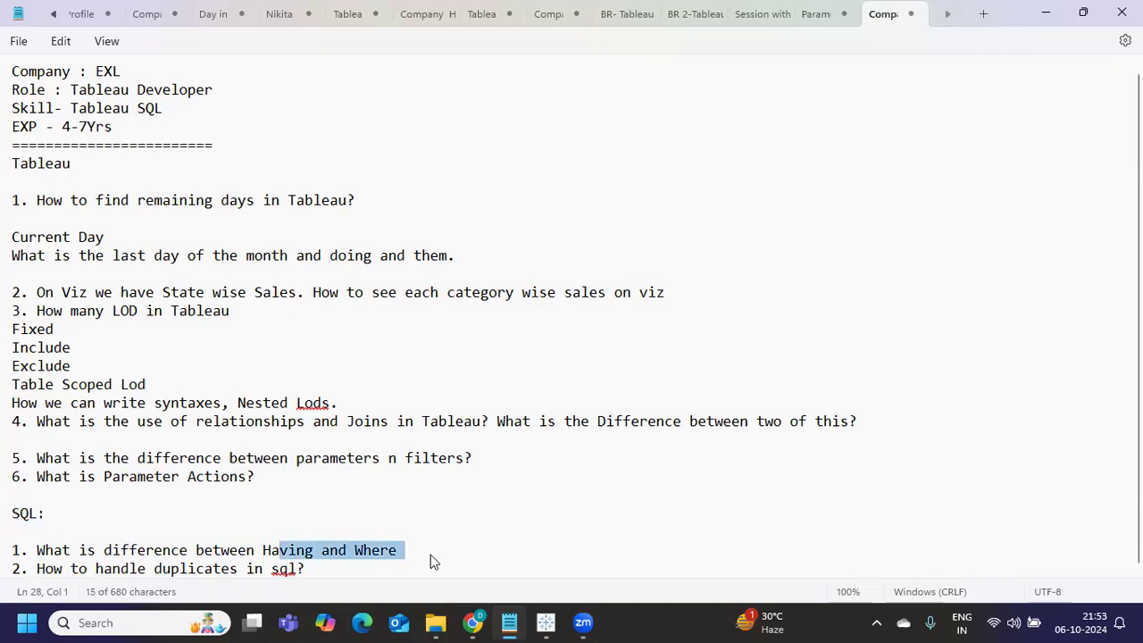
{"action": "double_click", "coordinate": [368, 554]}
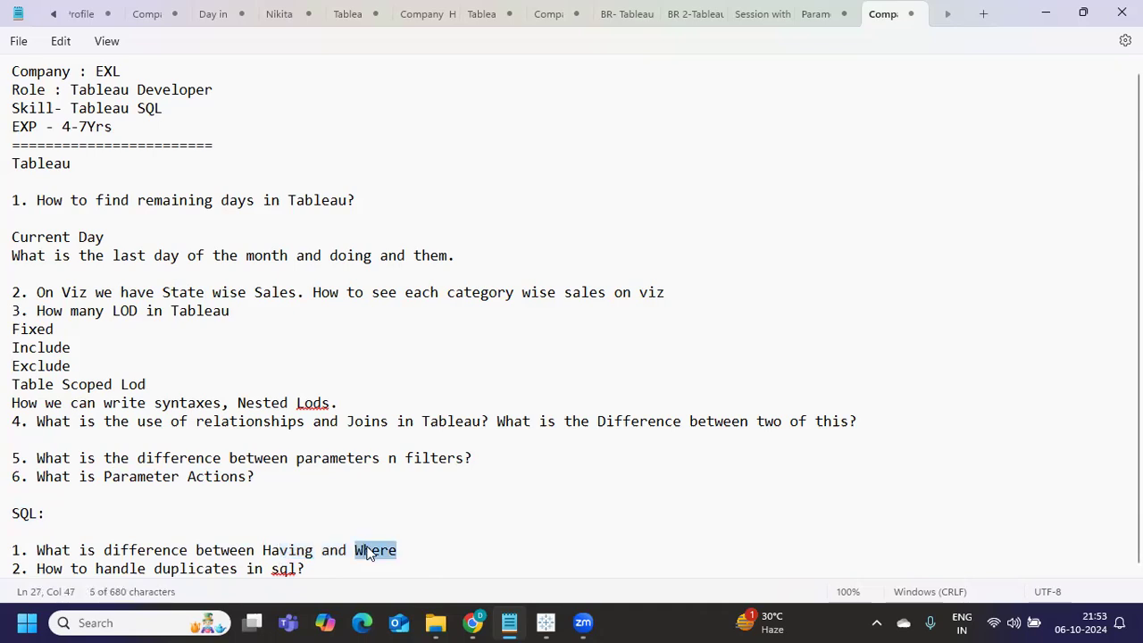
{"action": "double_click", "coordinate": [296, 557]}
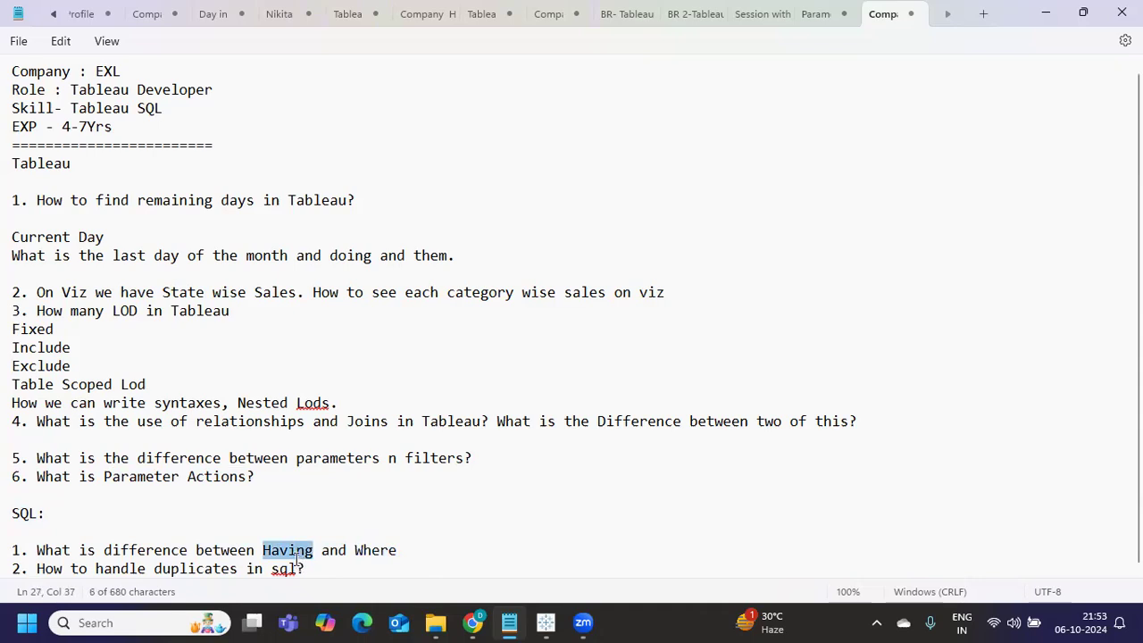
{"action": "left_click_drag", "start_coordinate": [308, 569], "coordinate": [93, 569]}
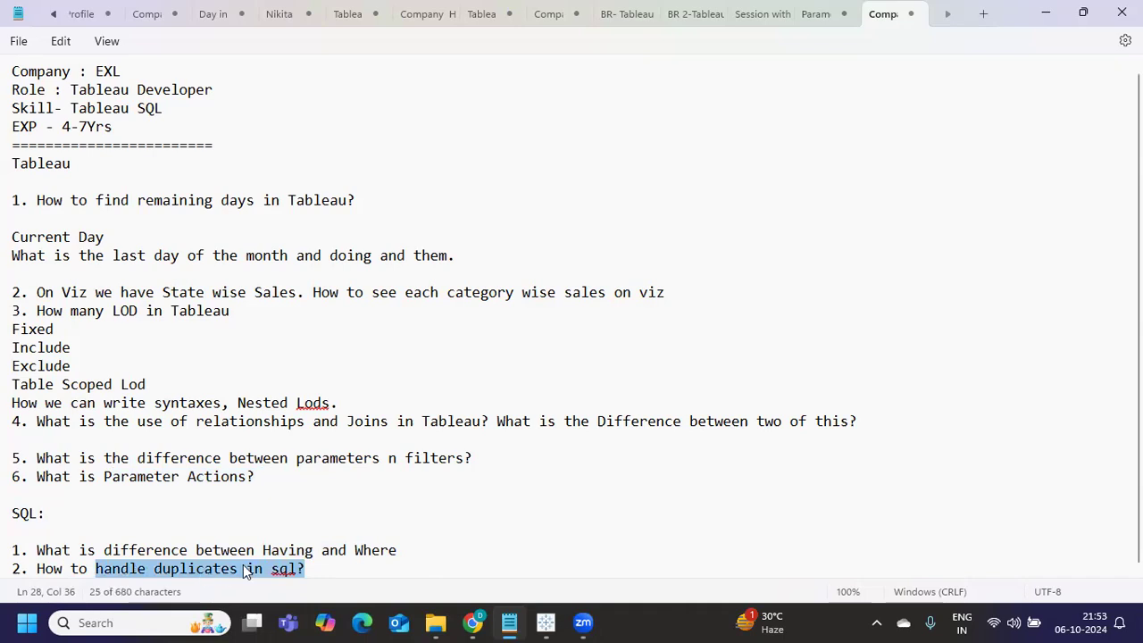
{"action": "left_click", "coordinate": [366, 566]}
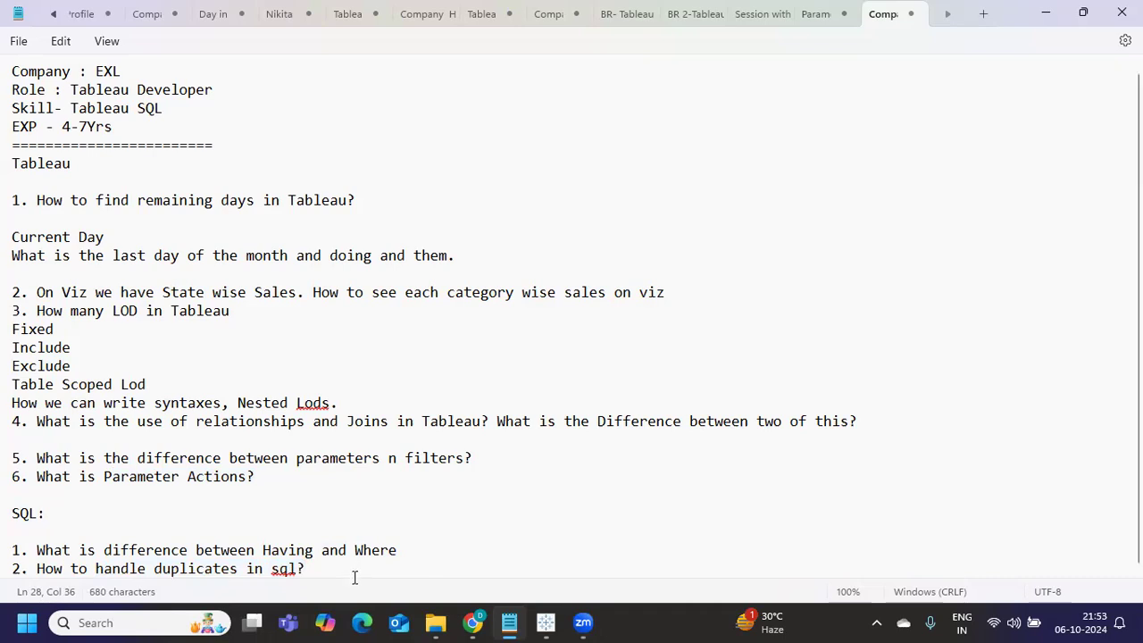
{"action": "left_click_drag", "start_coordinate": [363, 566], "coordinate": [14, 545]}
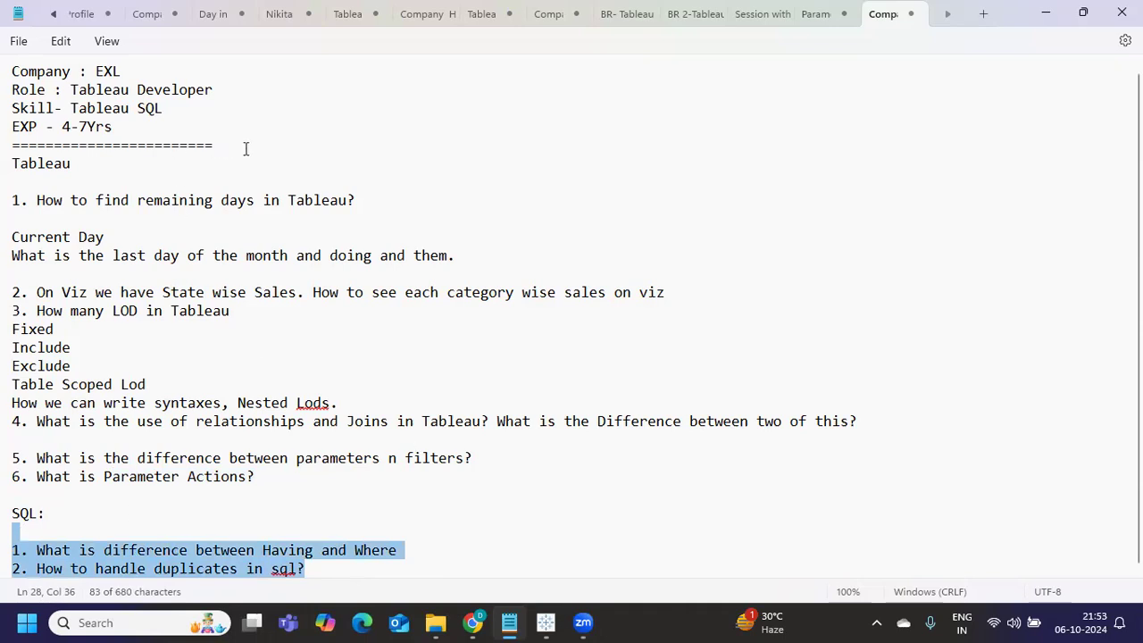
{"action": "left_click_drag", "start_coordinate": [247, 154], "coordinate": [13, 73]}
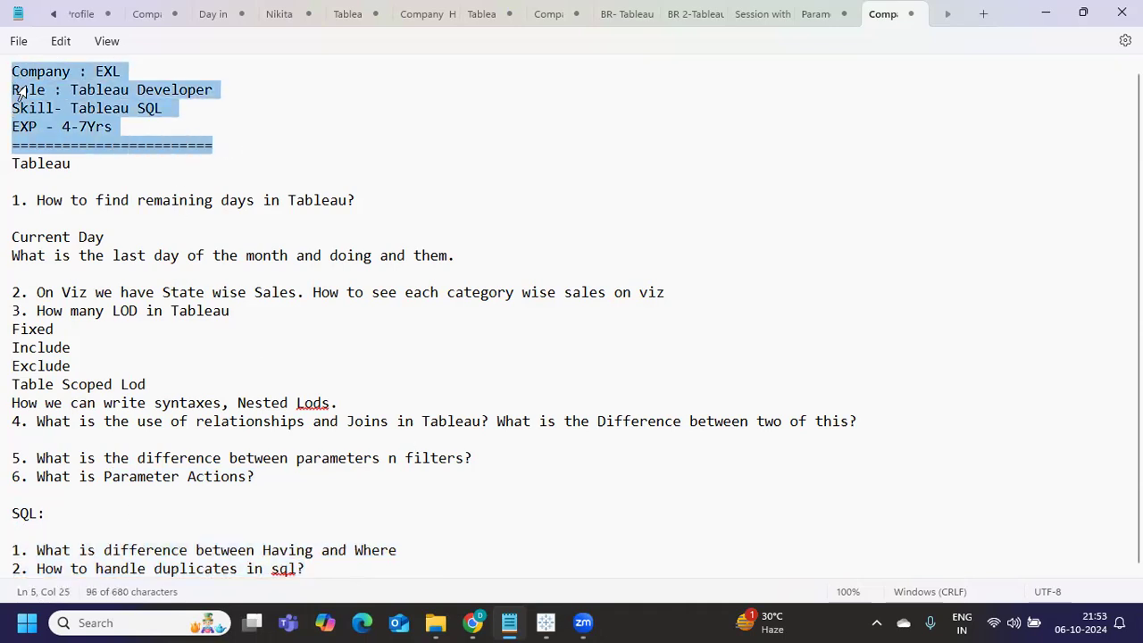